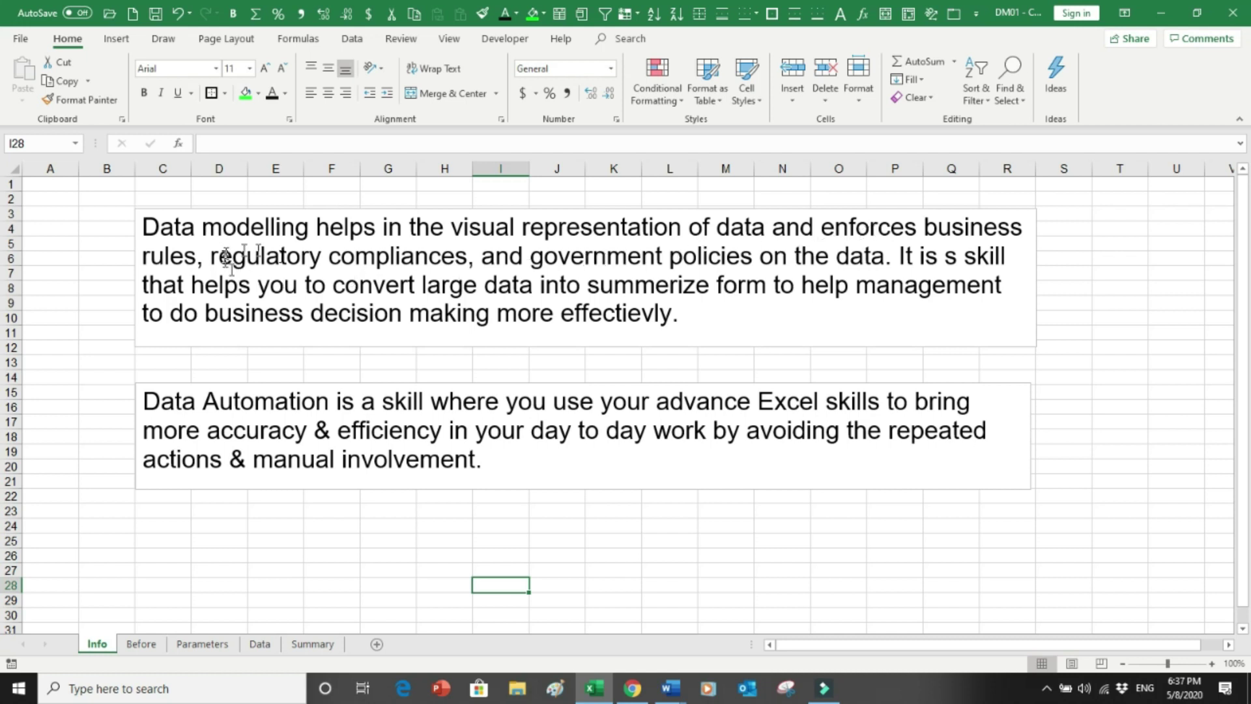
# Review the Day, Customer, Meal, Qty and Rate columns on the Before sheet
pyautogui.click(141, 644)
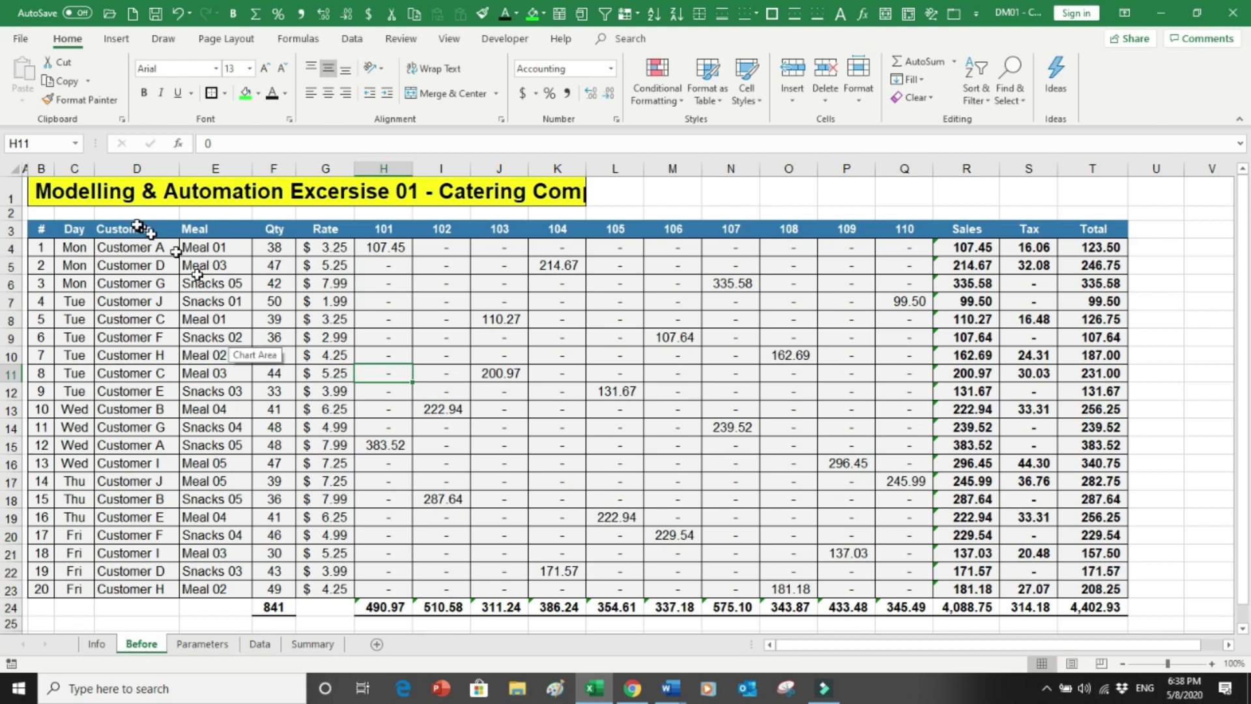
pyautogui.moveTo(68, 254); pyautogui.dragTo(58, 464)
pyautogui.moveTo(139, 248); pyautogui.dragTo(133, 384)
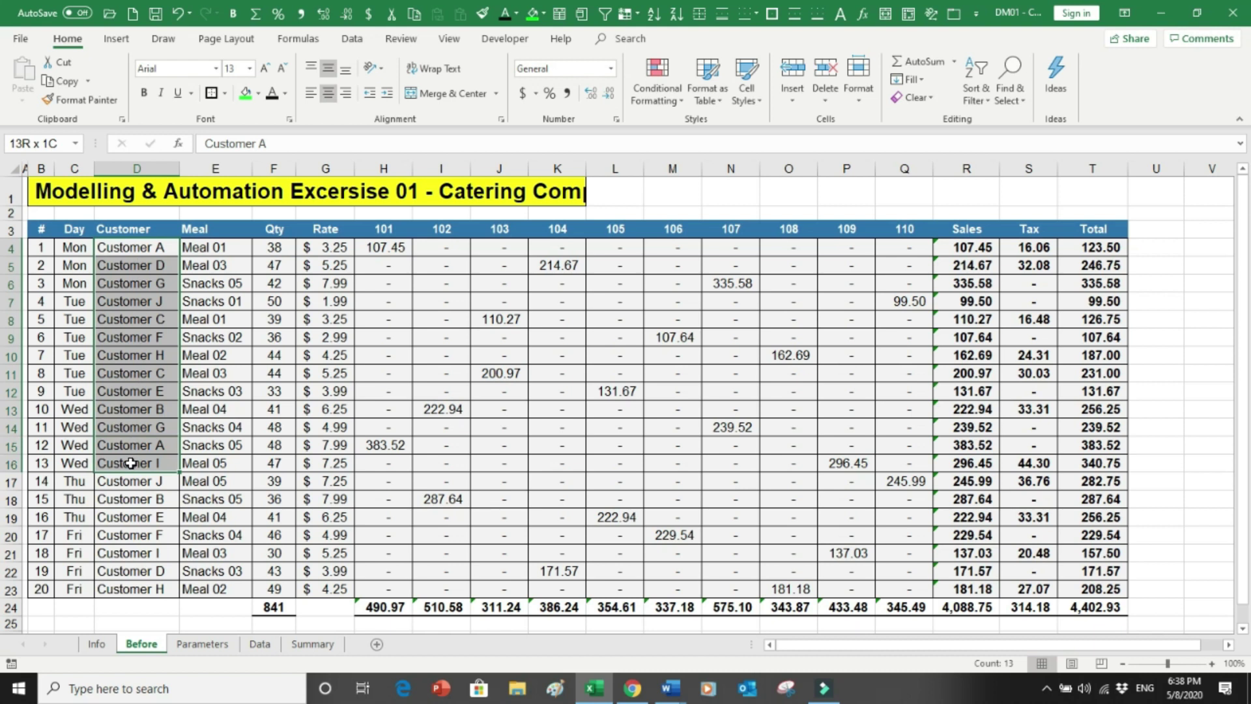
pyautogui.click(220, 246)
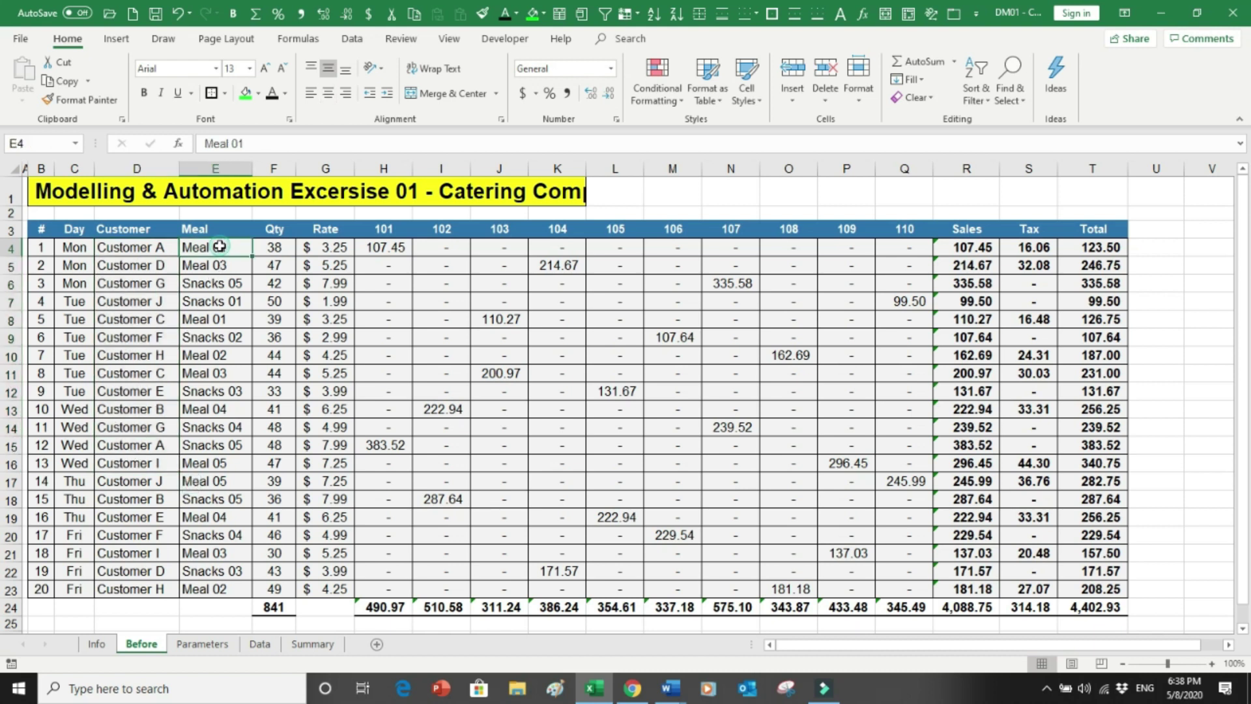
pyautogui.moveTo(219, 247); pyautogui.dragTo(202, 467)
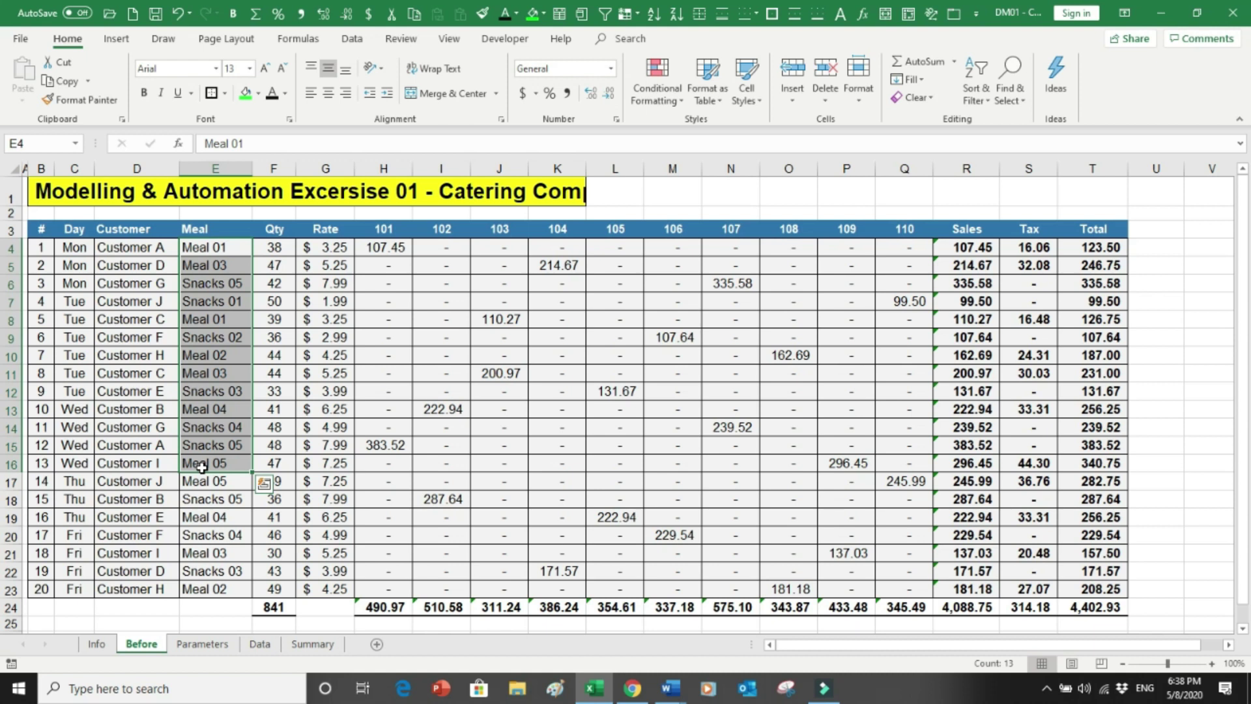
pyautogui.click(267, 245)
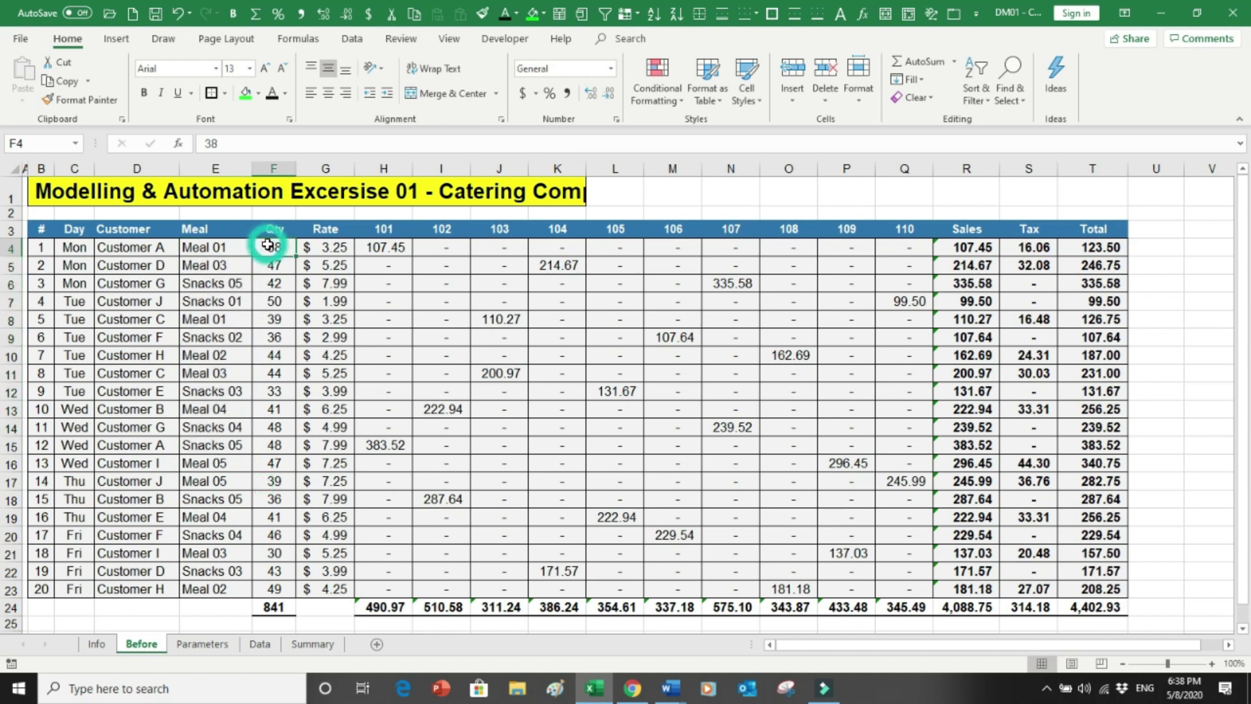
pyautogui.moveTo(267, 245); pyautogui.dragTo(264, 428)
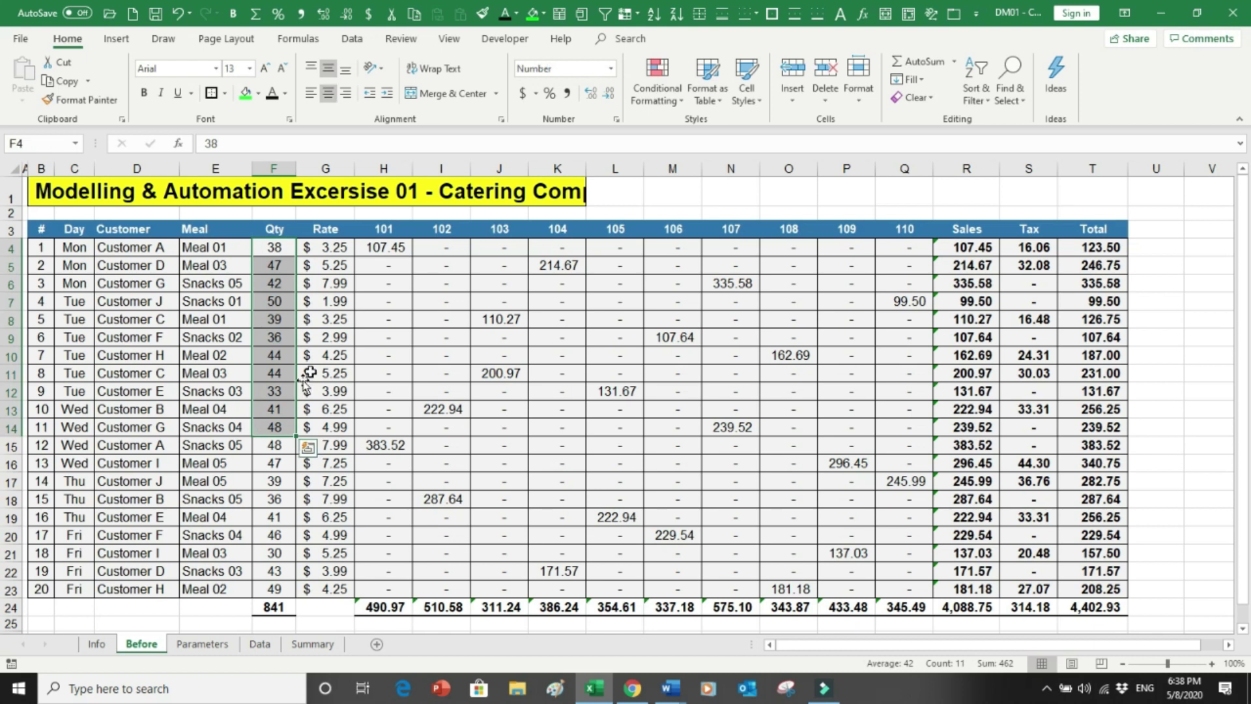
pyautogui.moveTo(326, 213); pyautogui.dragTo(314, 346)
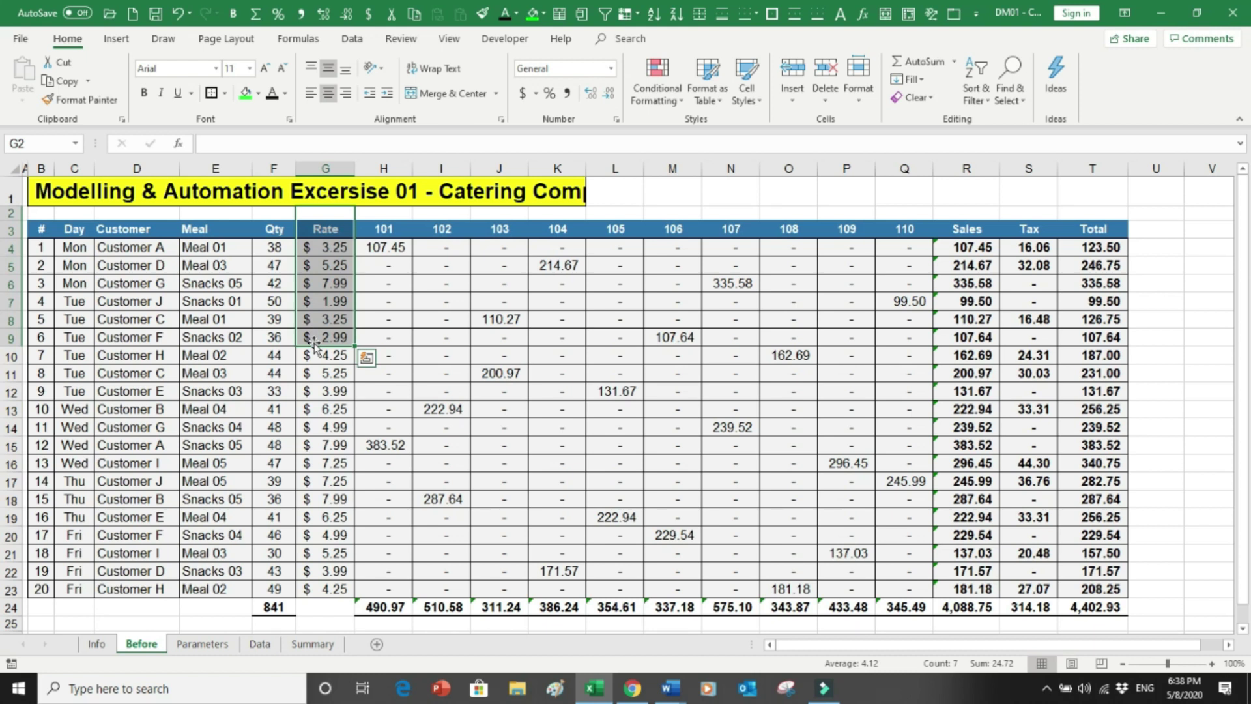
# Examine the customer code columns 101 to 110 and the Sales, Tax and Total cells for the first record
pyautogui.click(387, 213)
pyautogui.moveTo(387, 213); pyautogui.dragTo(1119, 481)
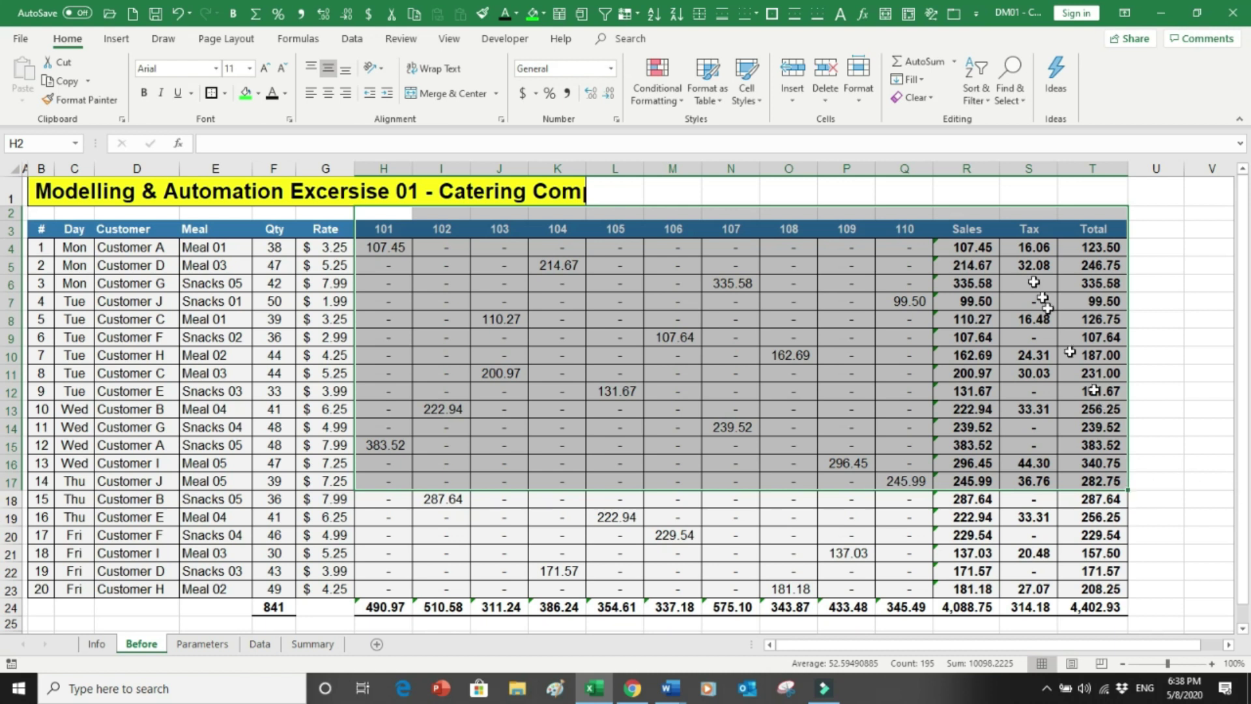
pyautogui.click(1028, 249)
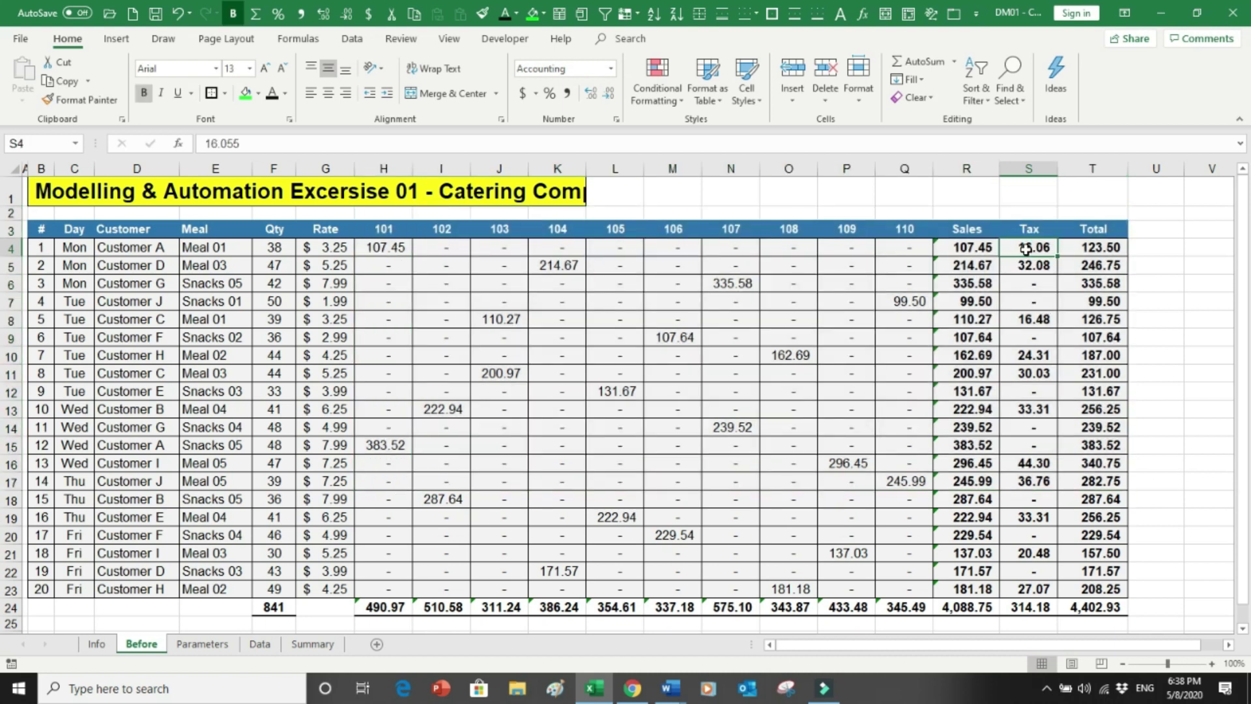
pyautogui.click(396, 246)
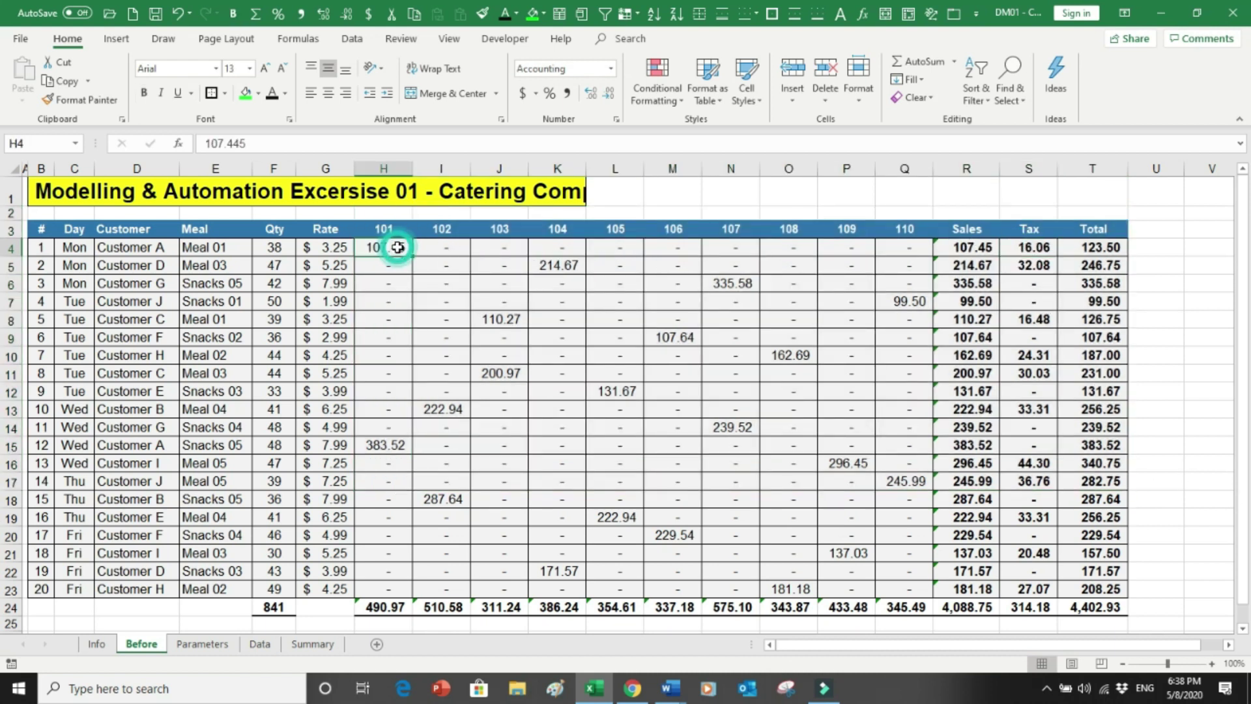
pyautogui.click(1099, 246)
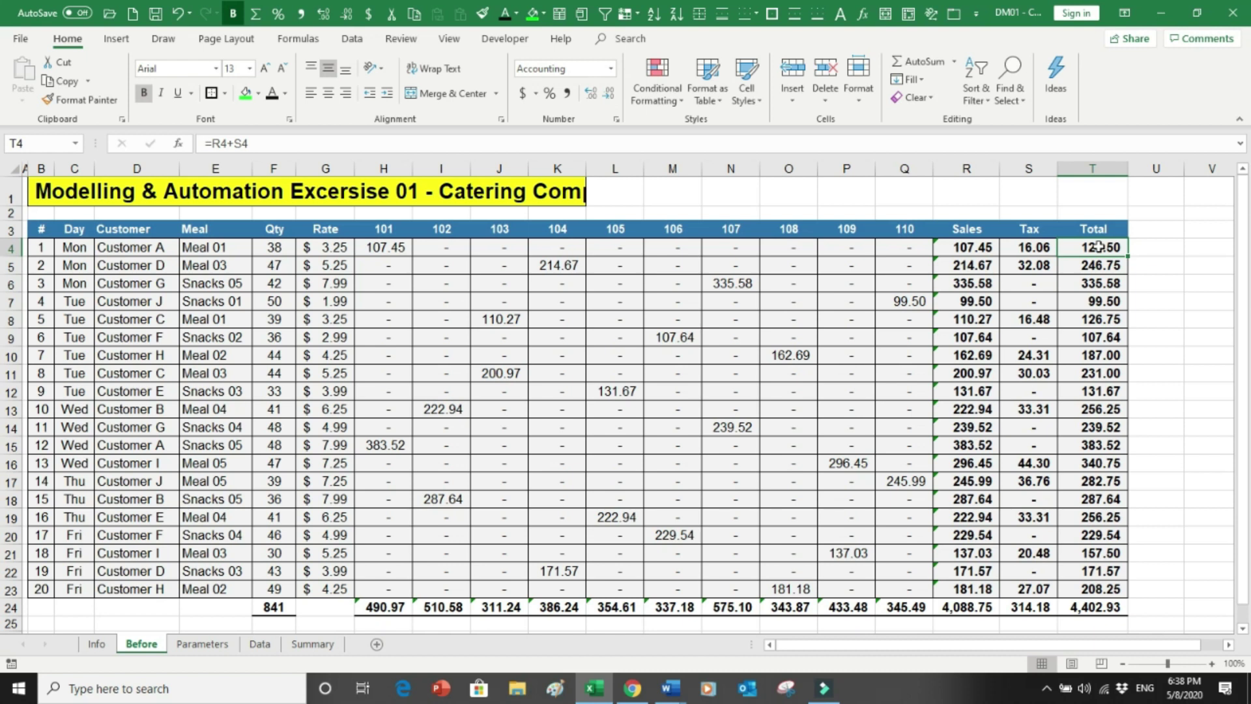
pyautogui.click(389, 168)
pyautogui.moveTo(389, 169); pyautogui.dragTo(886, 205)
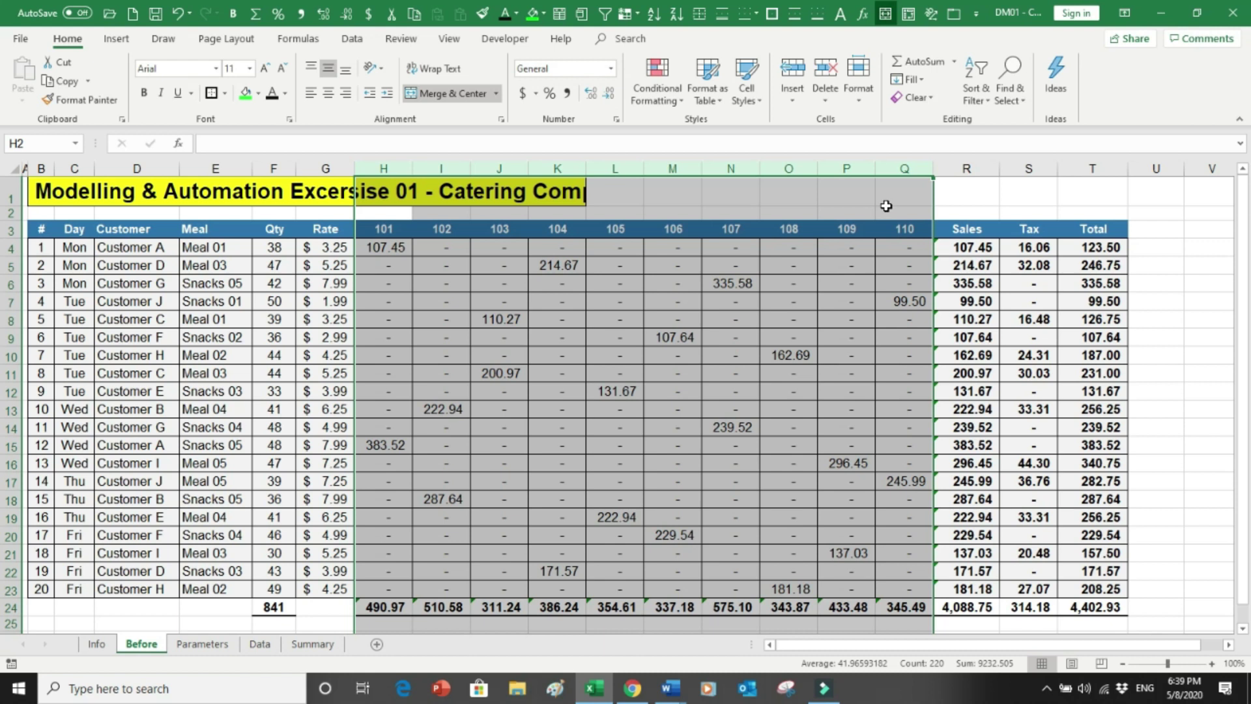
pyautogui.press('Right')
pyautogui.press('Right')
pyautogui.press('Right')
pyautogui.press('Right')
pyautogui.press('Right')
pyautogui.press('Right')
pyautogui.press('Right')
pyautogui.press('Right')
pyautogui.press('Right')
pyautogui.press('Right')
pyautogui.press('Right')
pyautogui.press('Right')
pyautogui.press('Right')
pyautogui.press('Right')
pyautogui.press('Right')
pyautogui.press('Right')
pyautogui.press('Right')
pyautogui.press('Right')
pyautogui.press('Right')
pyautogui.press('Right')
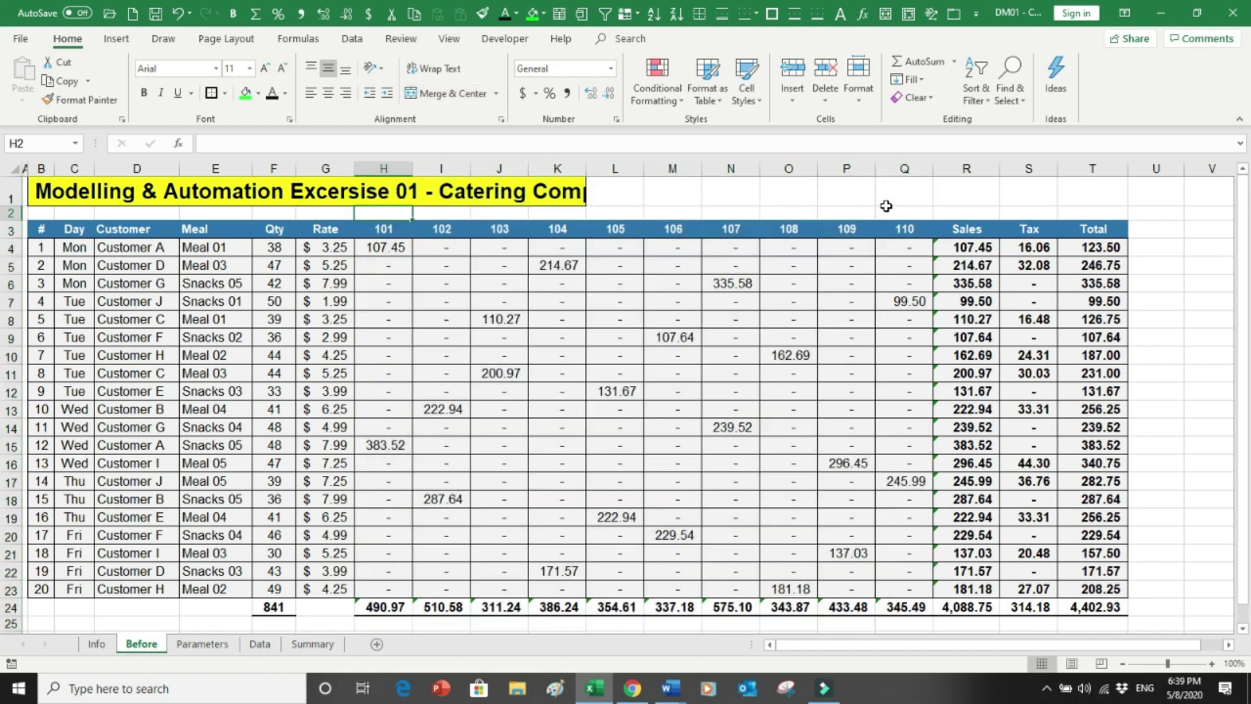
pyautogui.press('Right')
pyautogui.press('Right')
pyautogui.press('Right')
pyautogui.press('Right')
pyautogui.press('Right')
pyautogui.press('Right')
pyautogui.press('Right')
pyautogui.press('Right')
pyautogui.press('Right')
pyautogui.press('Left')
pyautogui.press('Left')
pyautogui.press('Left')
pyautogui.press('Left')
pyautogui.press('Left')
pyautogui.press('Left')
pyautogui.press('Left')
pyautogui.press('Left')
pyautogui.press('Left')
pyautogui.press('Left')
pyautogui.press('Left')
pyautogui.press('Left')
pyautogui.press('Left')
pyautogui.press('Left')
pyautogui.press('Left')
pyautogui.press('Left')
pyautogui.press('Left')
pyautogui.press('Left')
pyautogui.press('Left')
pyautogui.press('Left')
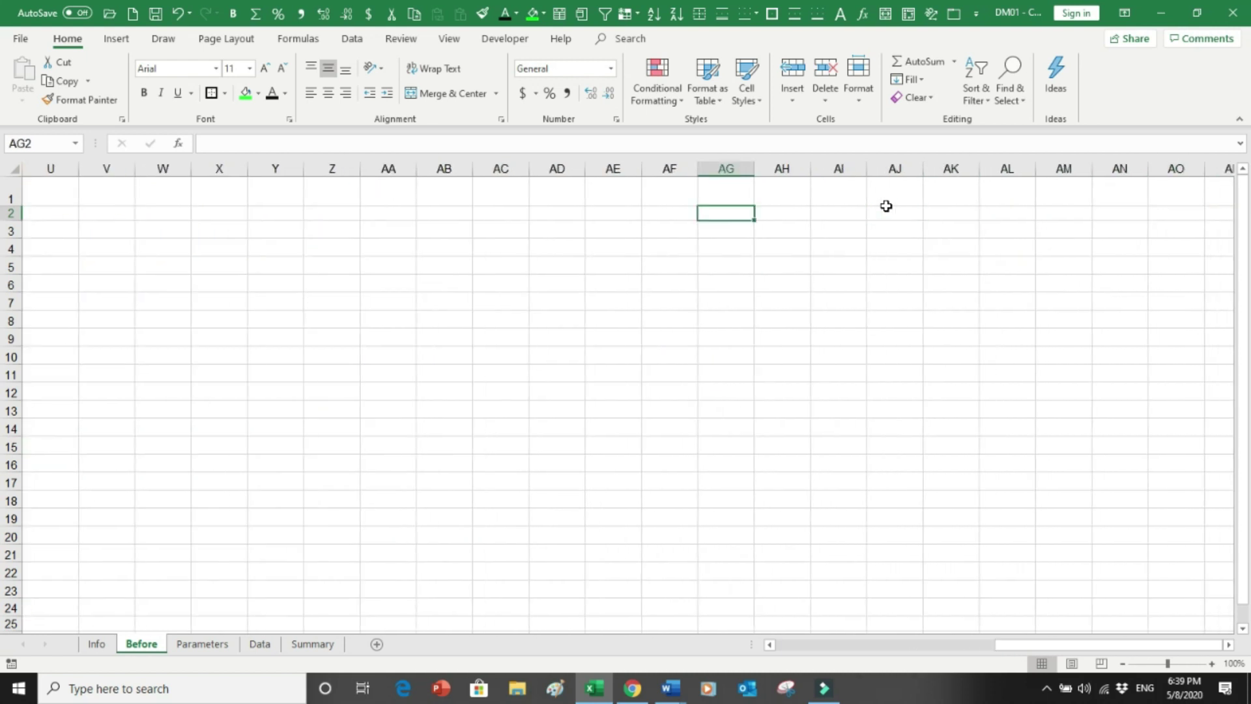
pyautogui.press('Left')
pyautogui.press('Left')
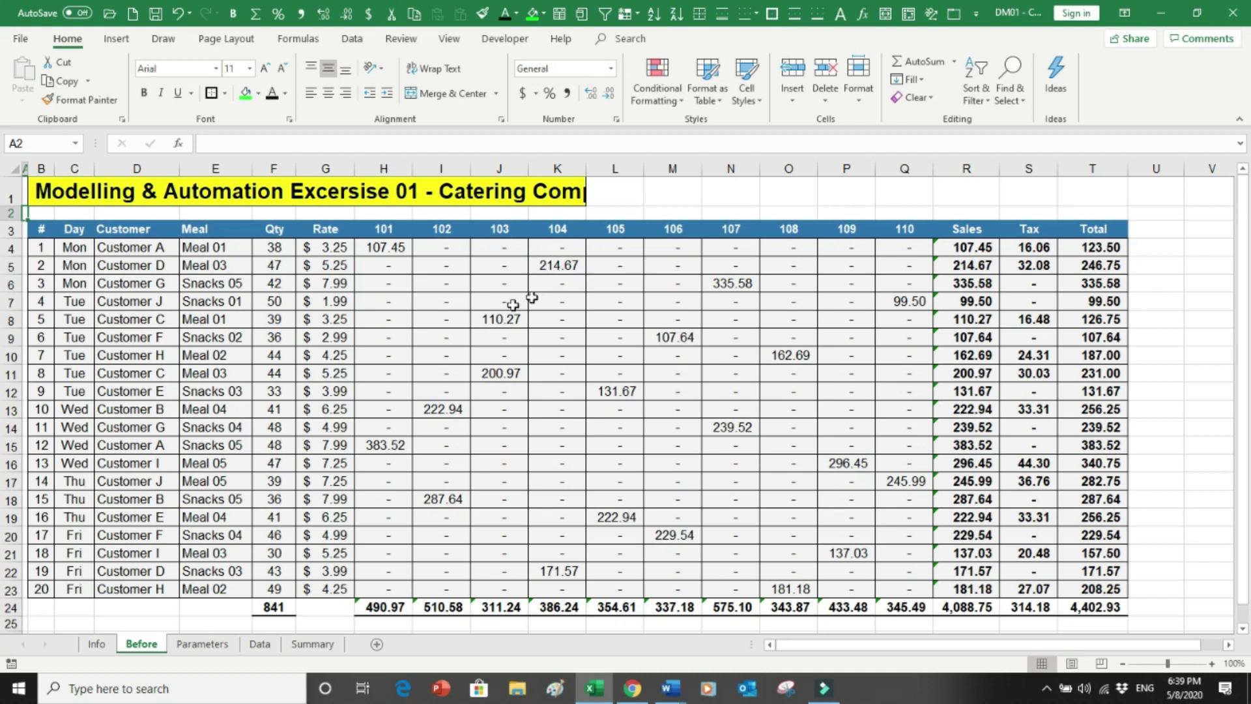
# Review the meal rates, customer codes, days and tax lists on the Parameters sheet
pyautogui.click(200, 646)
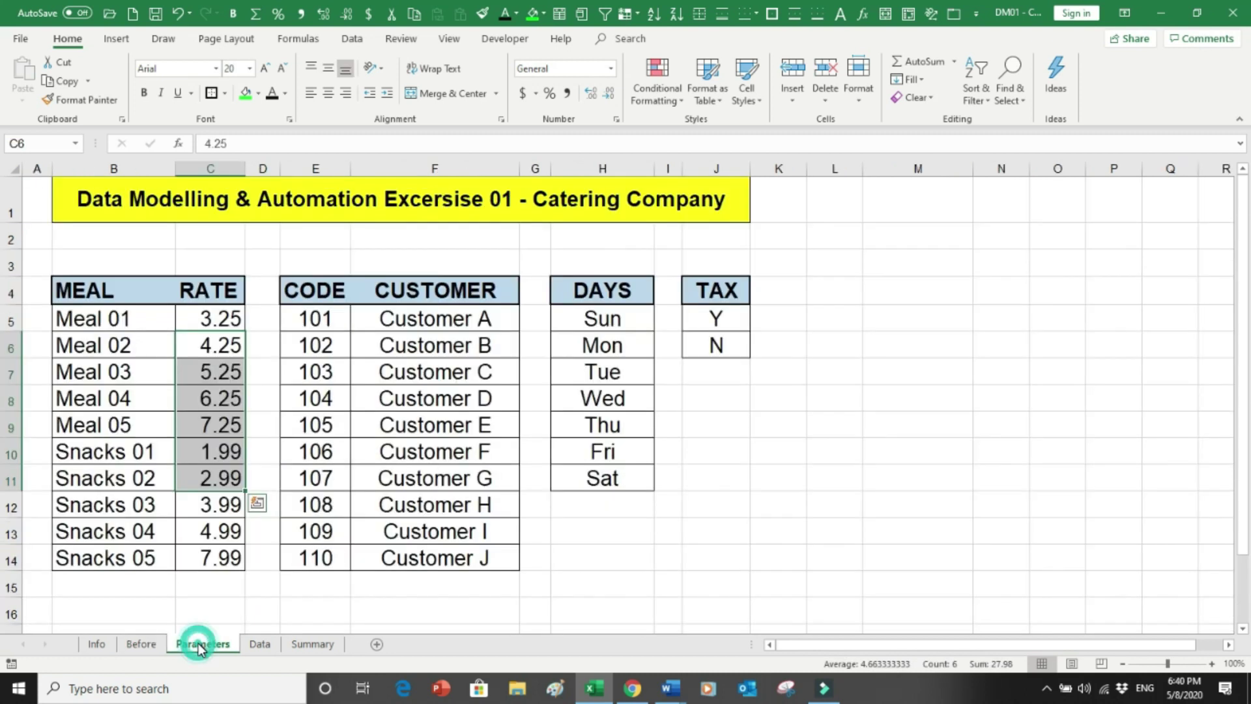
pyautogui.click(93, 346)
pyautogui.moveTo(89, 301)
pyautogui.mouseDown()
pyautogui.moveTo(95, 284)
pyautogui.moveTo(73, 479)
pyautogui.moveTo(87, 577)
pyautogui.mouseUp()
pyautogui.moveTo(215, 282); pyautogui.dragTo(190, 579)
pyautogui.moveTo(124, 319); pyautogui.dragTo(123, 389)
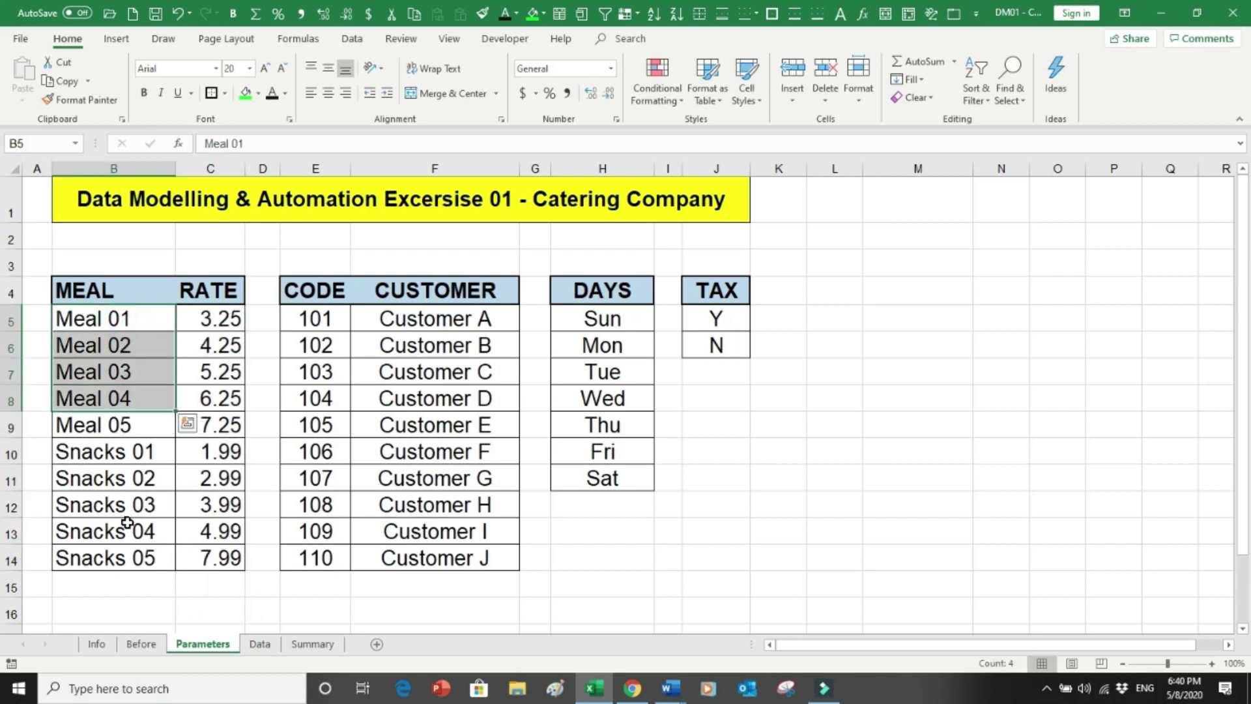
pyautogui.moveTo(324, 290); pyautogui.dragTo(319, 506)
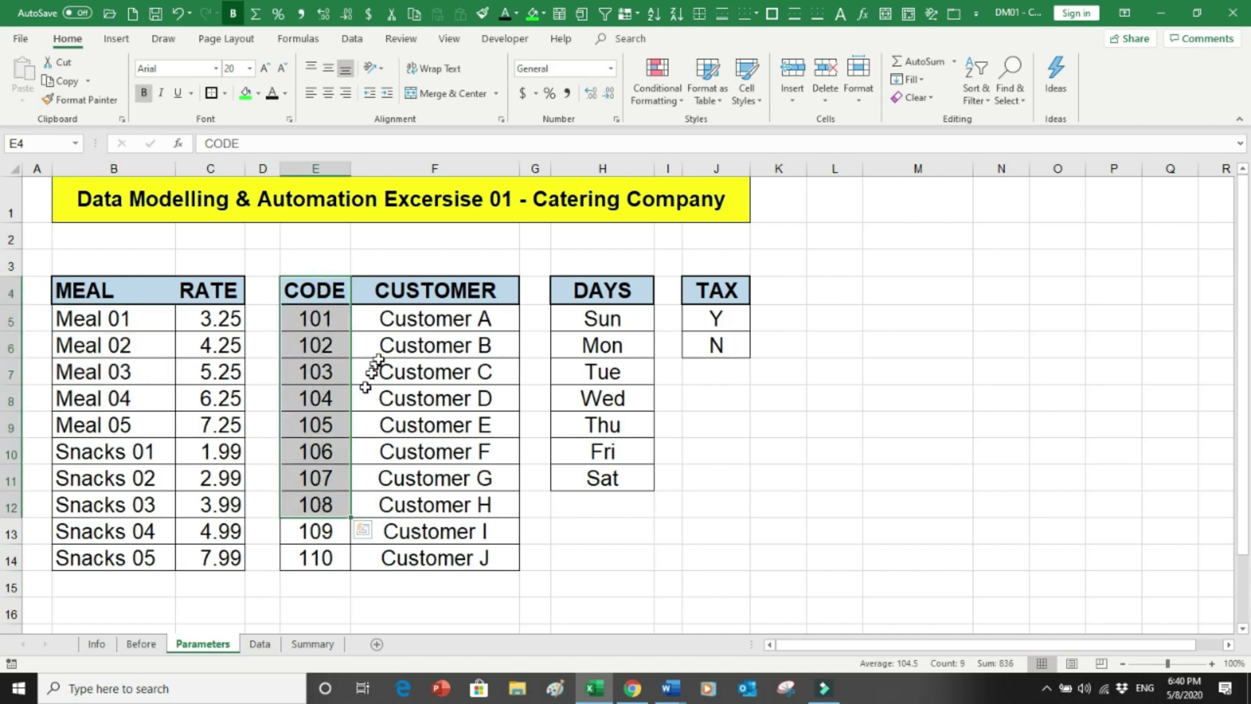
pyautogui.moveTo(416, 295); pyautogui.dragTo(406, 554)
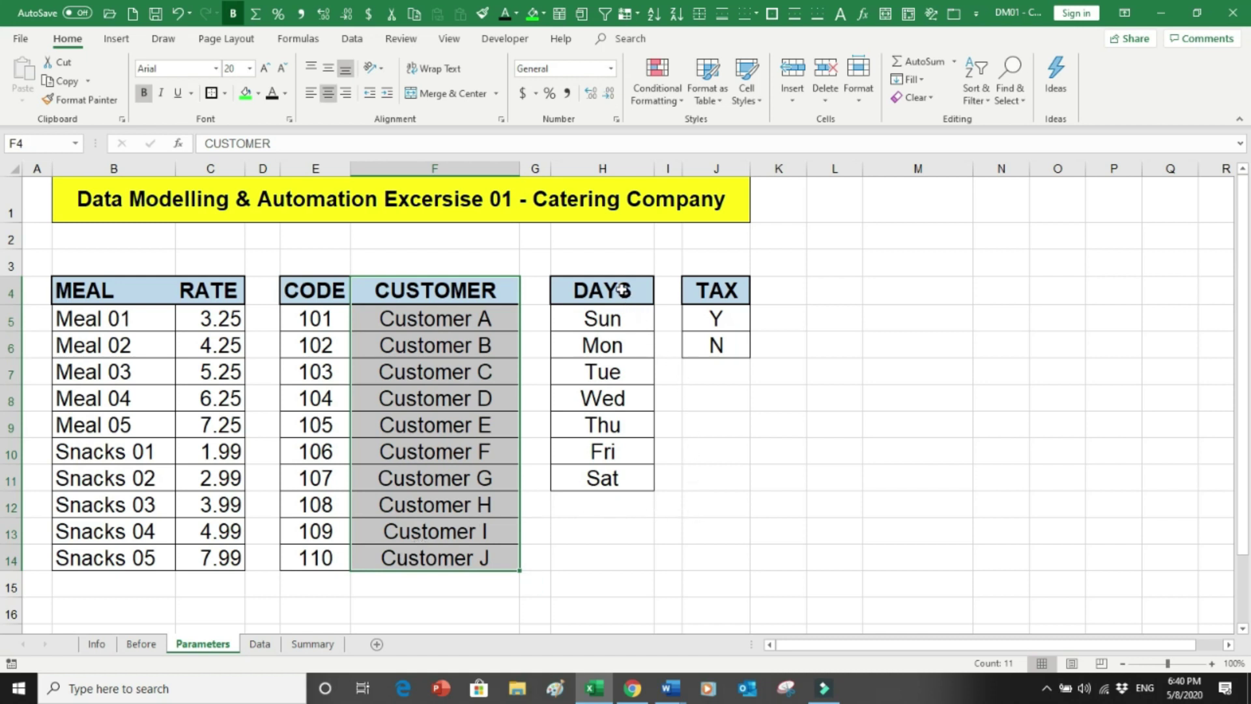
pyautogui.moveTo(622, 290); pyautogui.dragTo(606, 545)
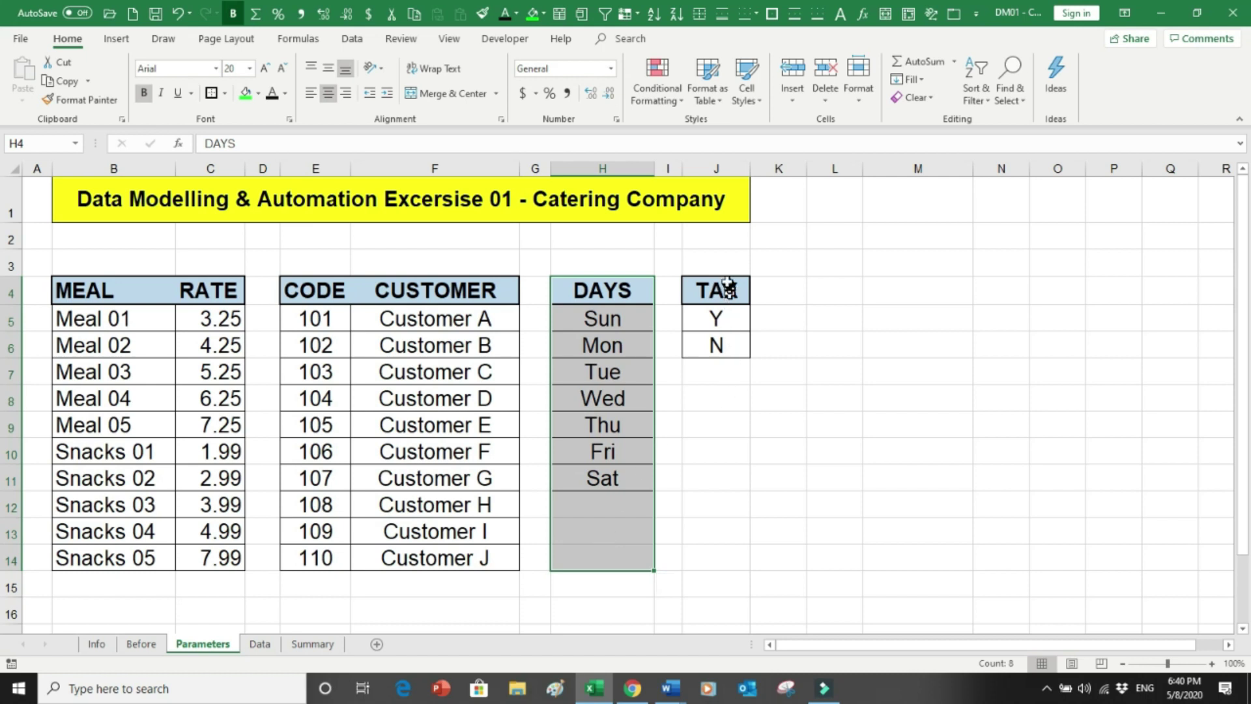
pyautogui.moveTo(724, 262); pyautogui.dragTo(714, 365)
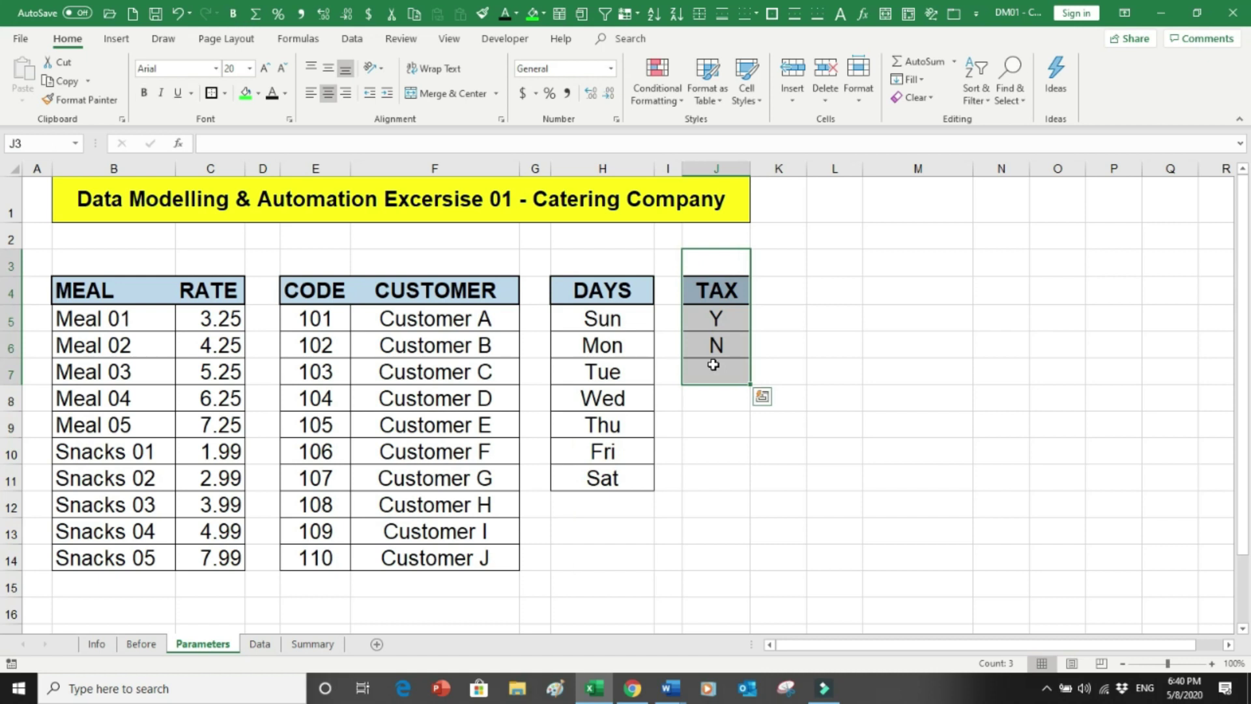
# Compare the Data sheet with the Before sheet, examining the Code, Qty and Tax (Y/N) columns
pyautogui.click(261, 646)
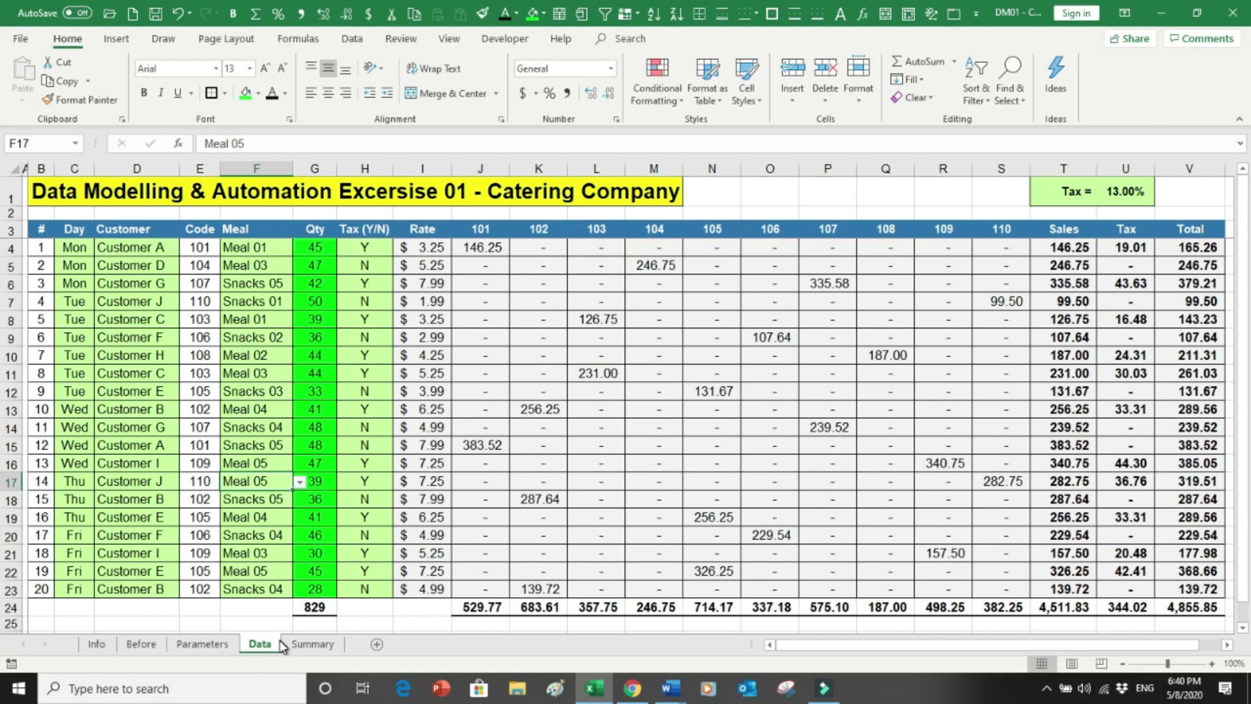
pyautogui.click(145, 645)
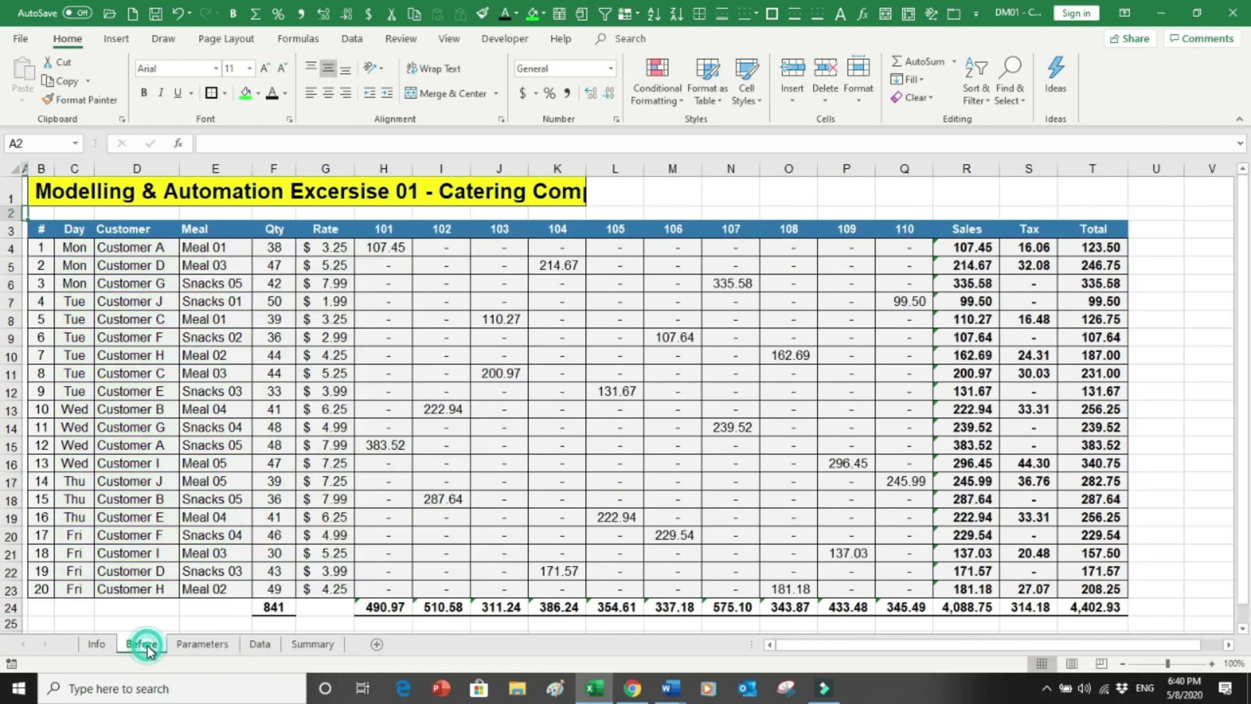
pyautogui.click(258, 645)
pyautogui.click(194, 330)
pyautogui.moveTo(194, 330); pyautogui.dragTo(196, 609)
pyautogui.moveTo(315, 427); pyautogui.dragTo(316, 534)
pyautogui.moveTo(370, 410); pyautogui.dragTo(365, 609)
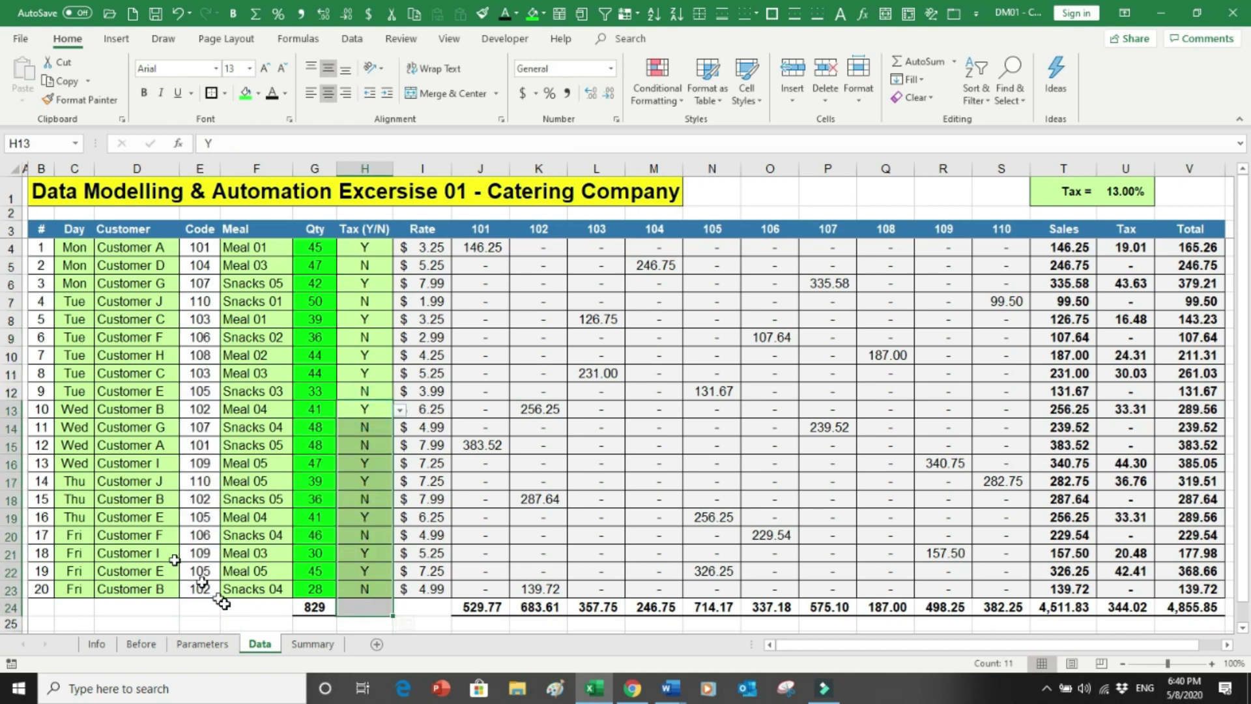
pyautogui.click(151, 645)
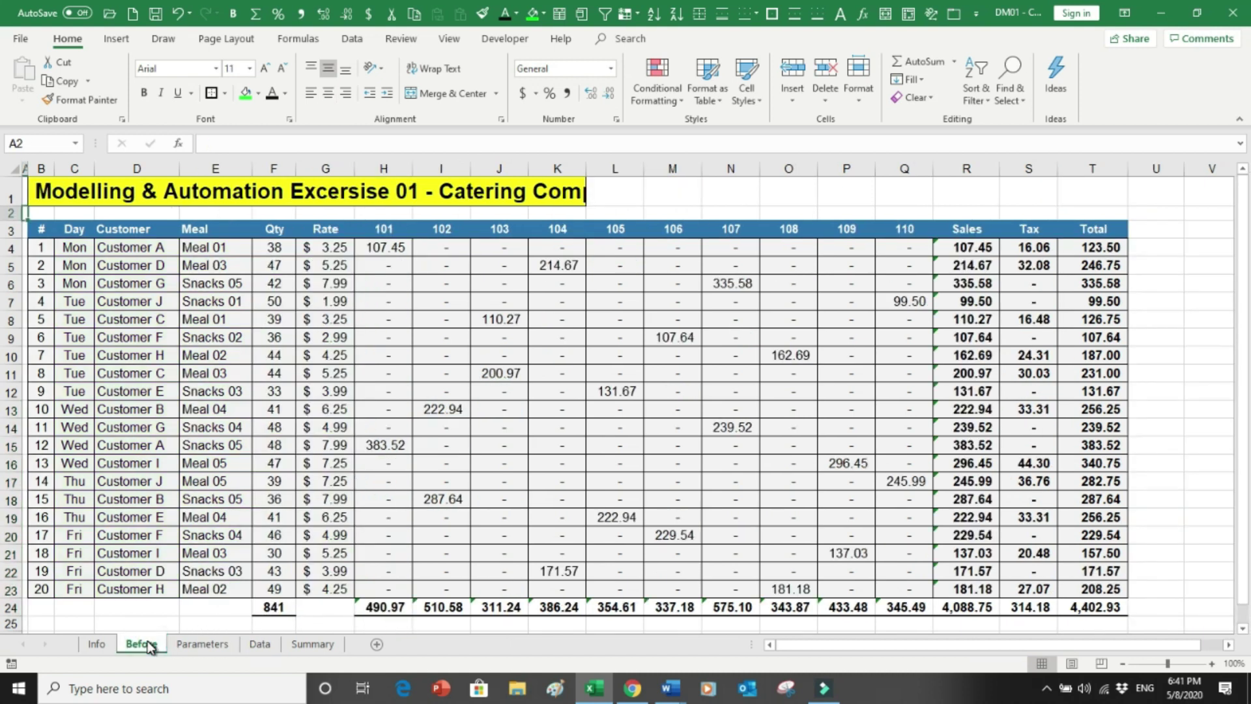
pyautogui.click(259, 646)
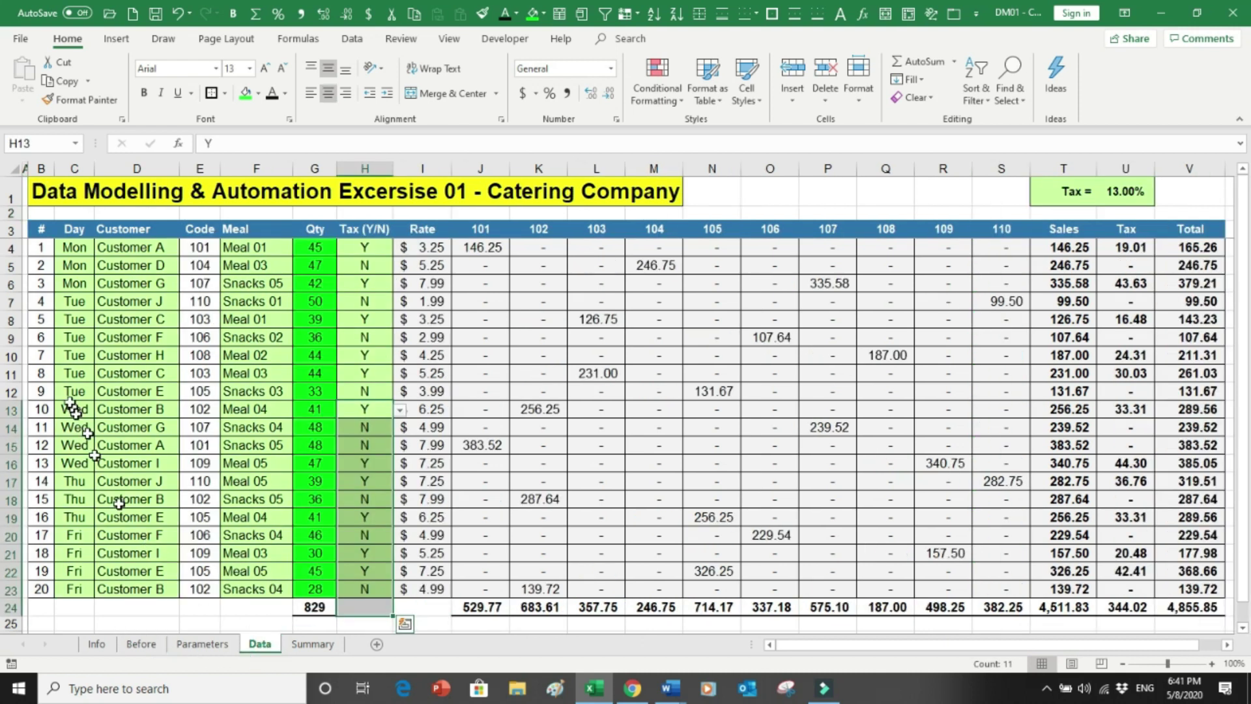
# Inspect the choices offered for the Day in C9 and the Customer in D10 without changing either cell
pyautogui.moveTo(74, 283); pyautogui.dragTo(75, 339)
pyautogui.click(77, 339)
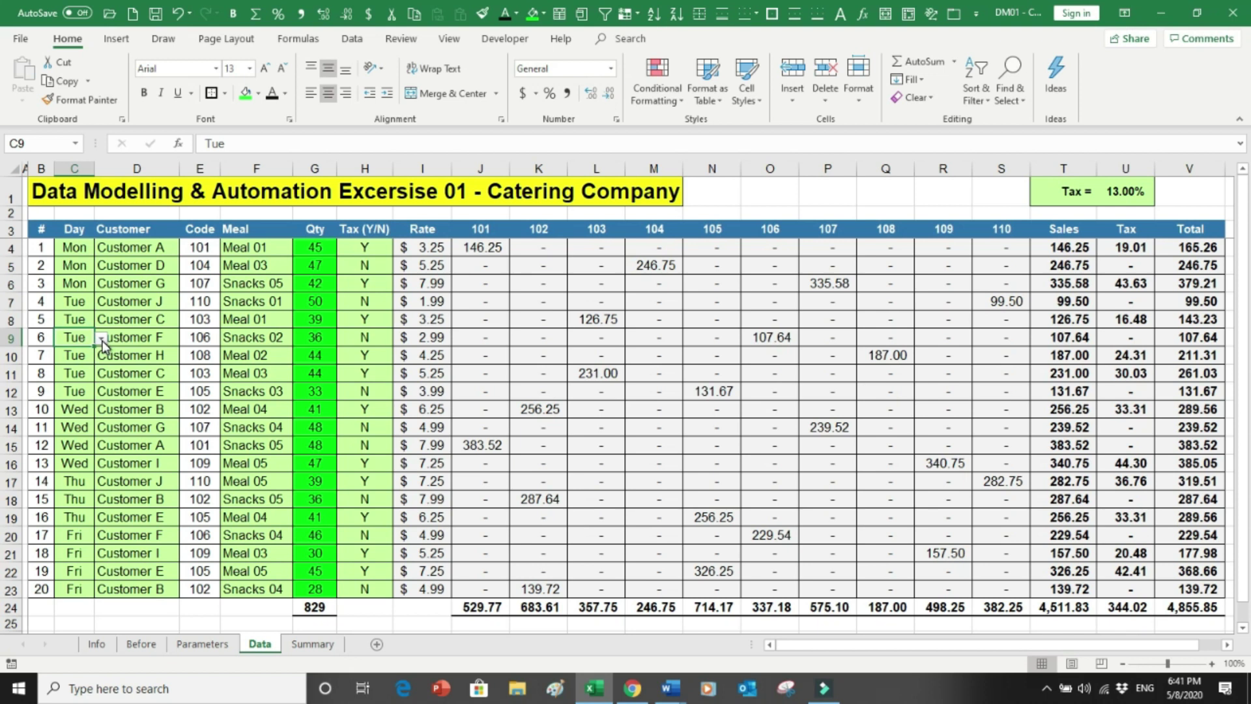
pyautogui.click(101, 338)
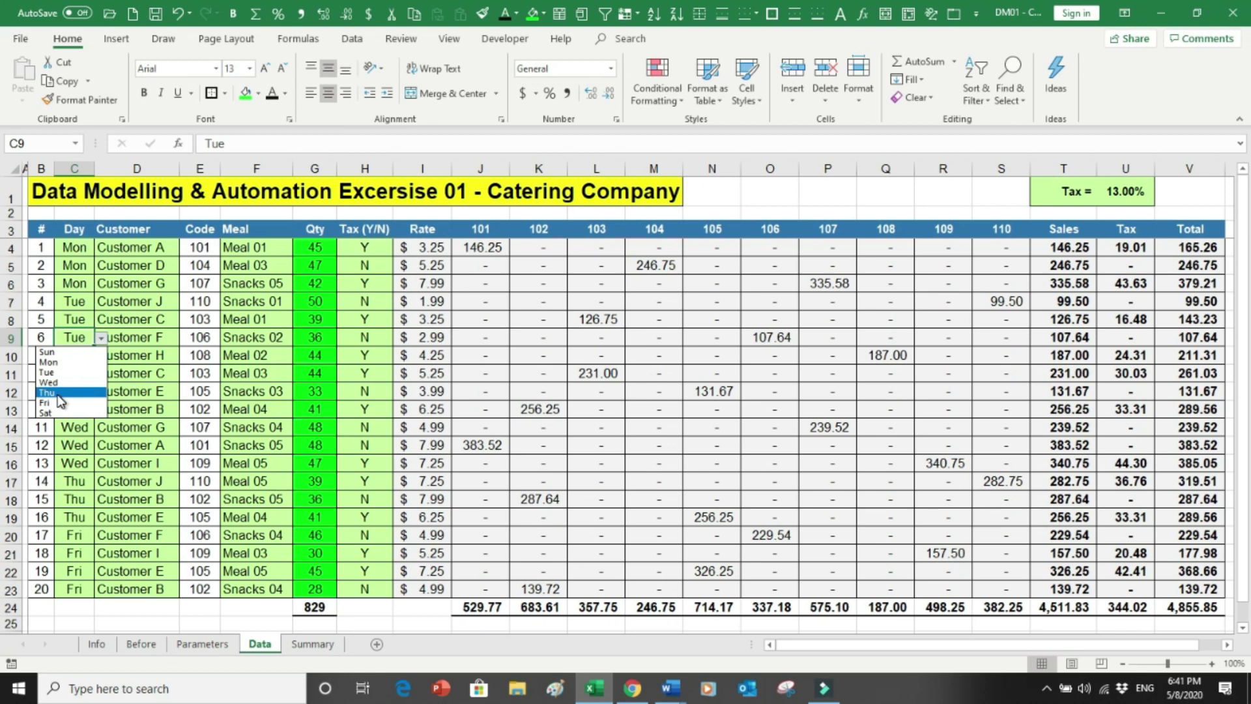
pyautogui.press('Escape')
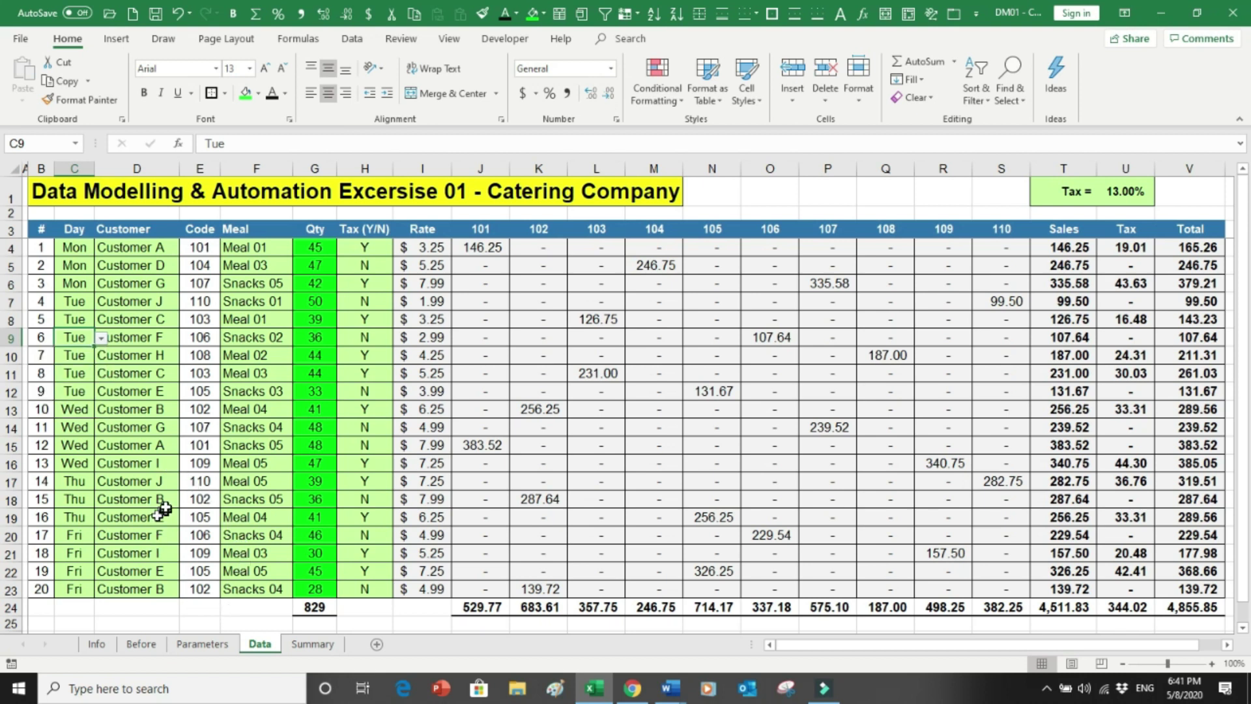
pyautogui.click(132, 352)
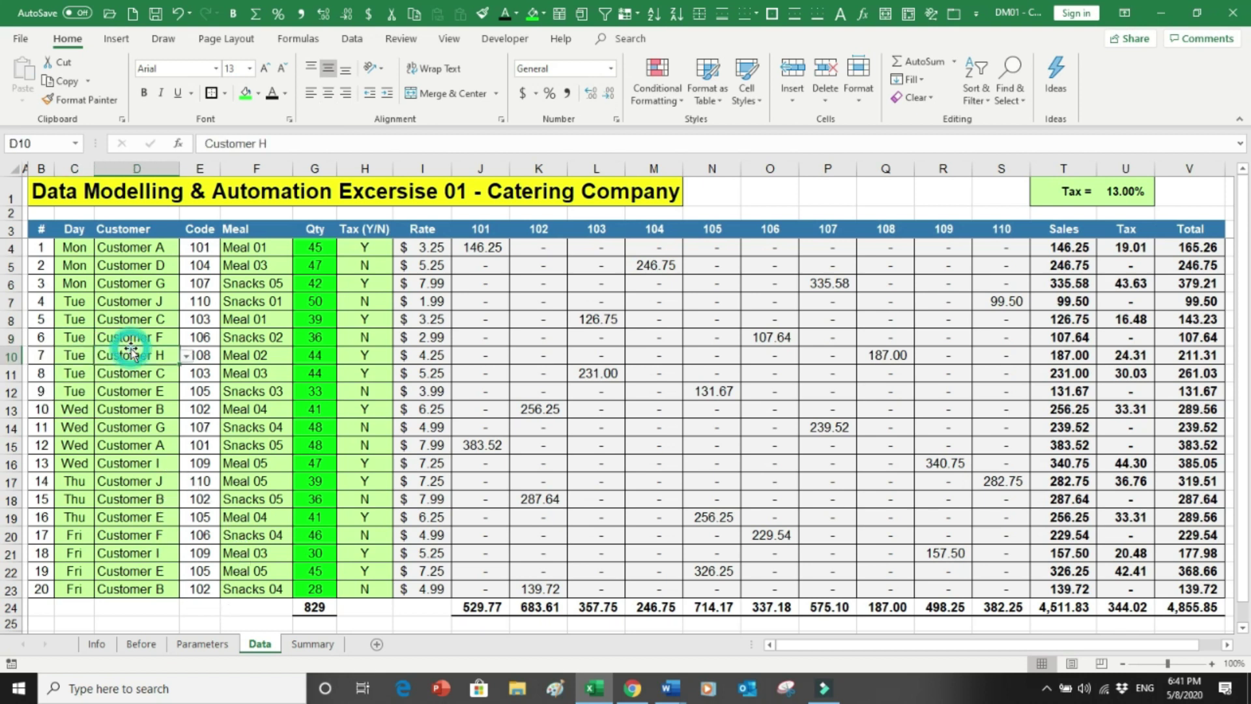
pyautogui.click(185, 357)
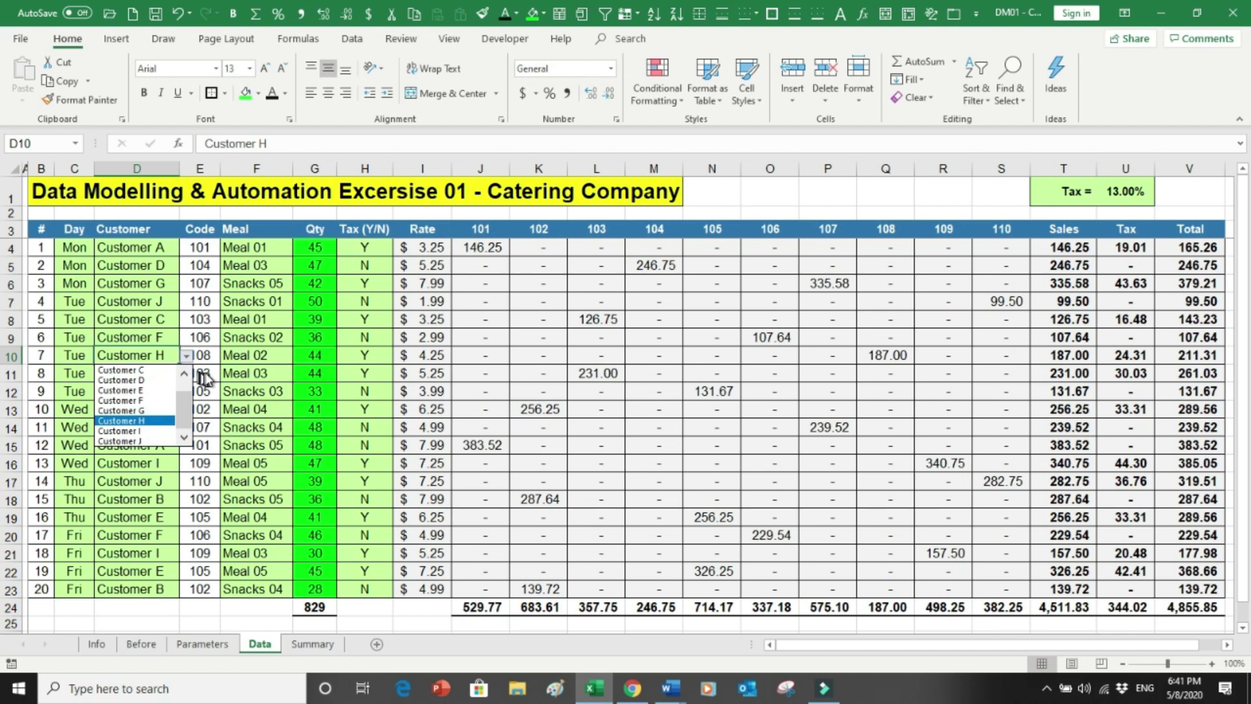
pyautogui.click(187, 356)
# Inspect the Code lookup formula in E10 and its source customer list on the Parameters sheet
pyautogui.click(203, 355)
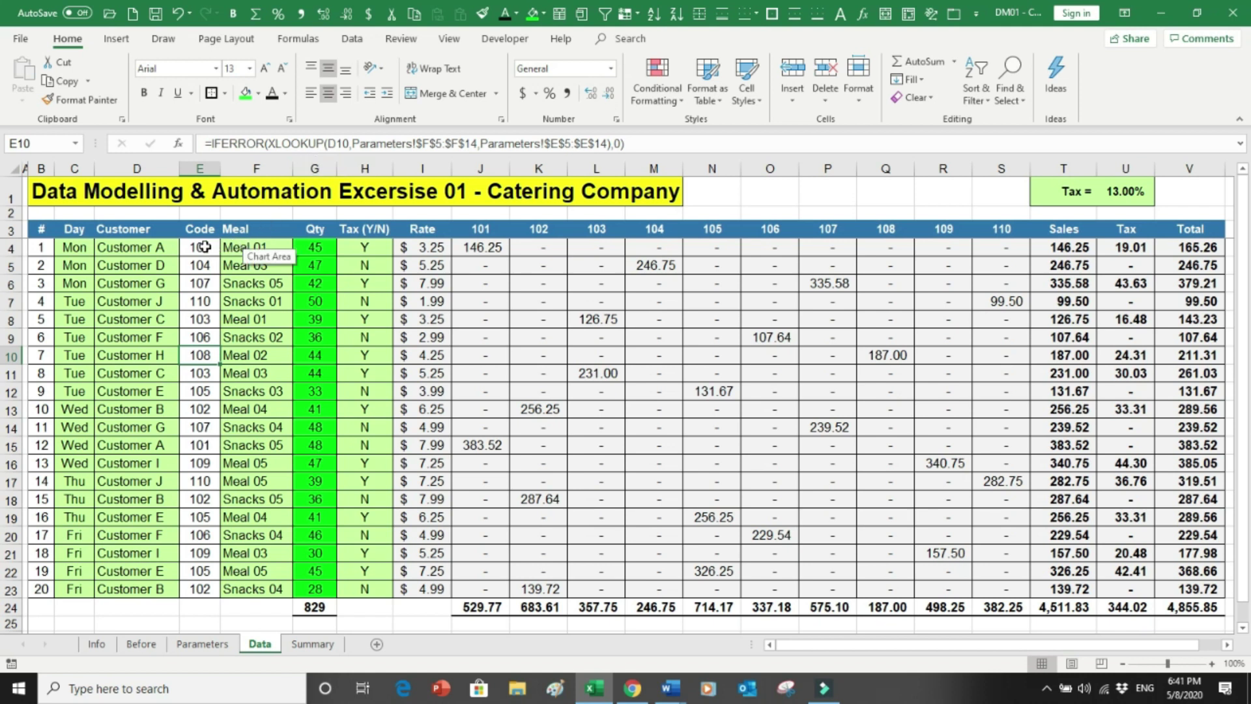
pyautogui.click(136, 251)
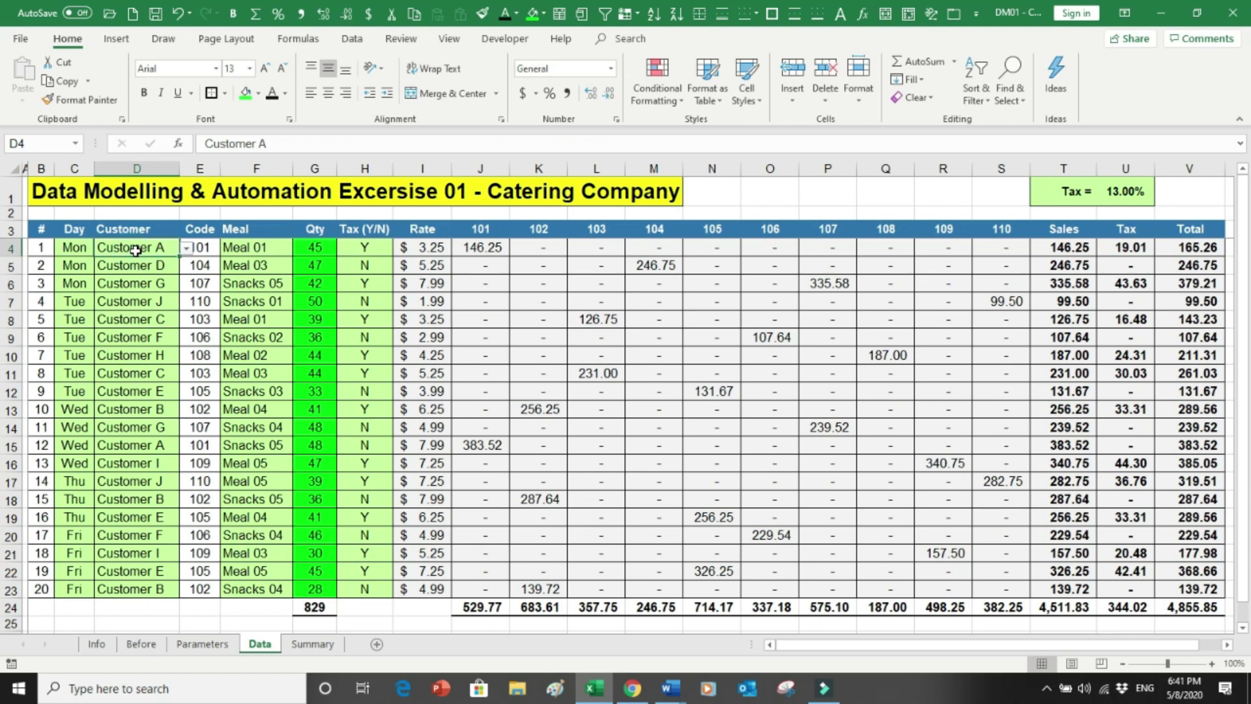
pyautogui.click(222, 645)
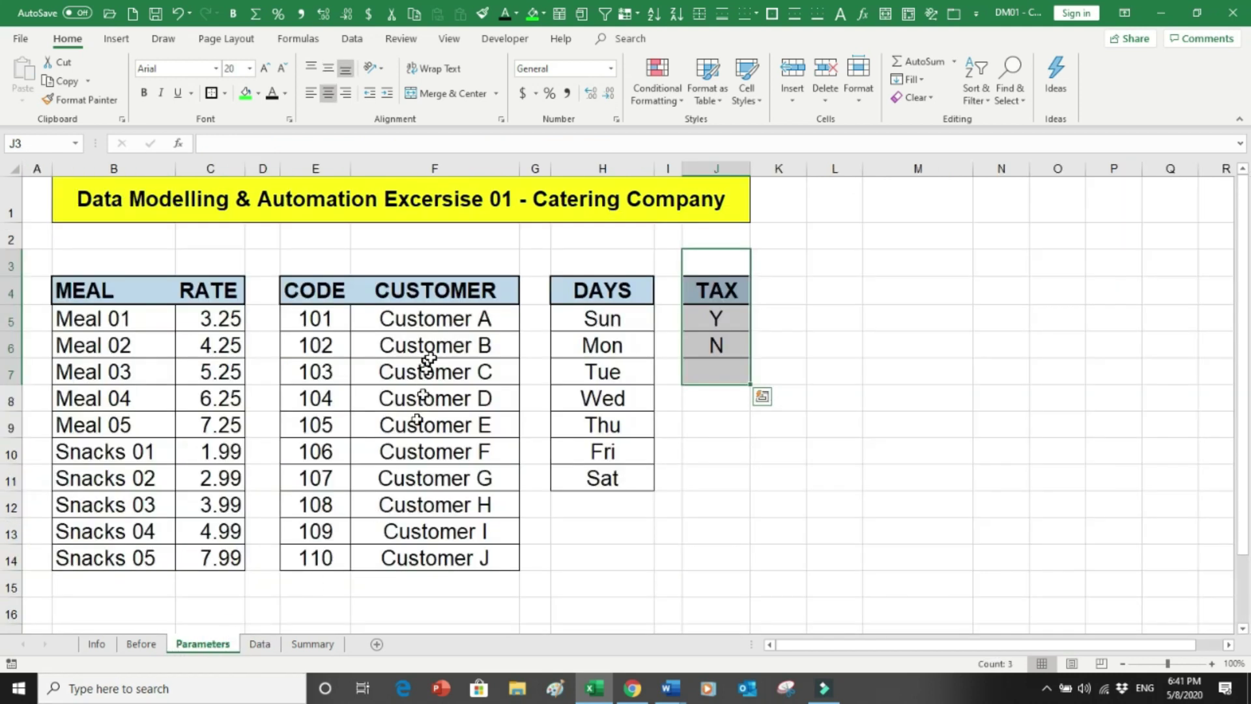
pyautogui.moveTo(434, 290); pyautogui.dragTo(419, 579)
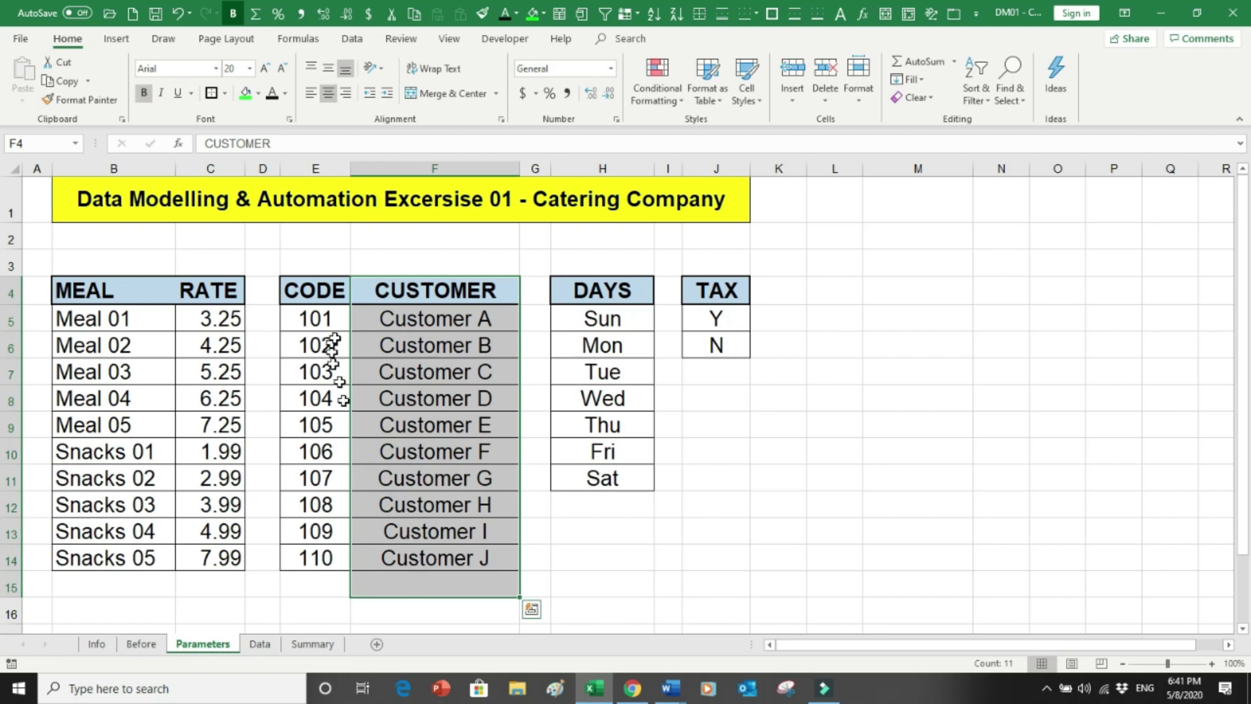
# Review the customer codes on the Parameters sheet and the Code lookup formula in E4 on the Data sheet
pyautogui.moveTo(321, 285); pyautogui.dragTo(308, 601)
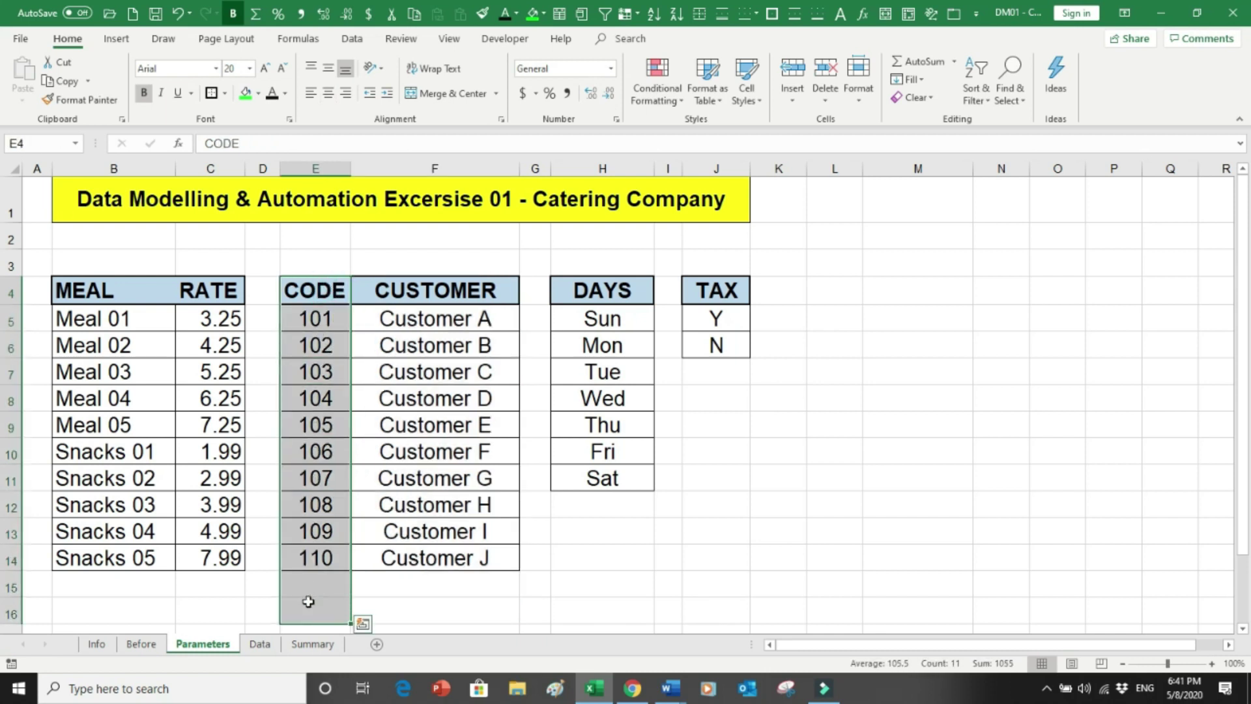
pyautogui.click(260, 645)
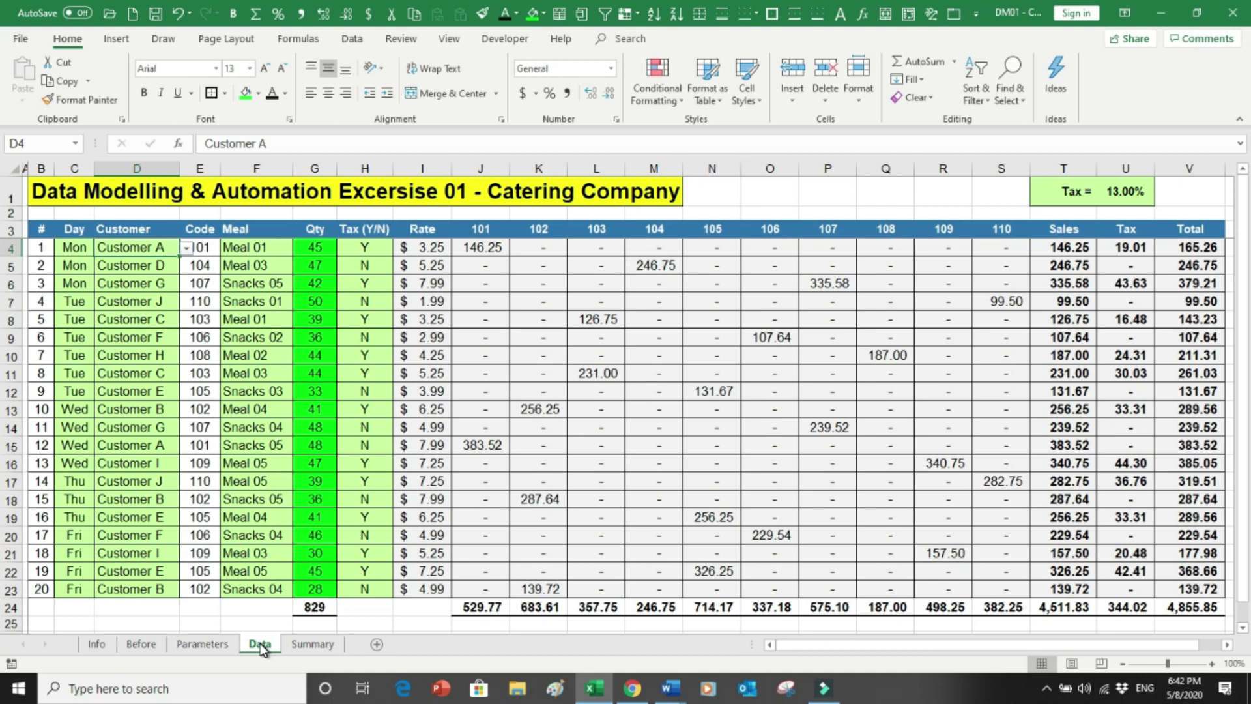
pyautogui.click(200, 245)
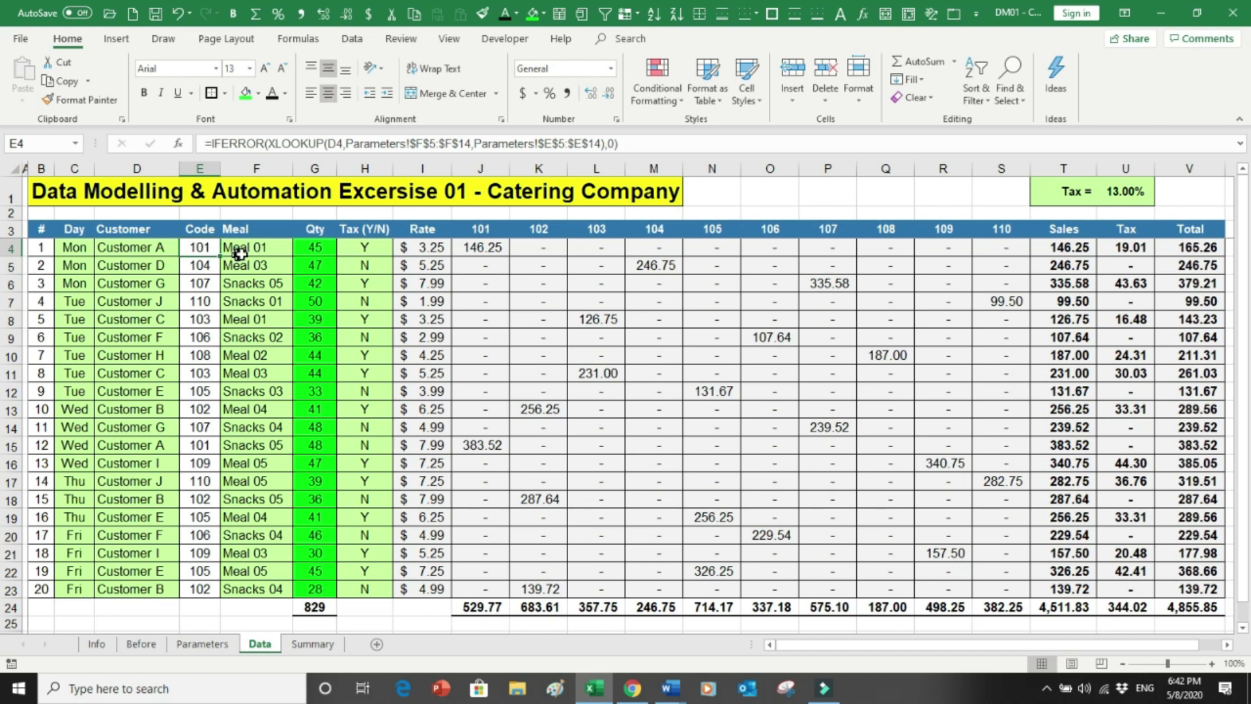
# Change the meal in F6 on the Data sheet to Snacks 01
pyautogui.click(253, 281)
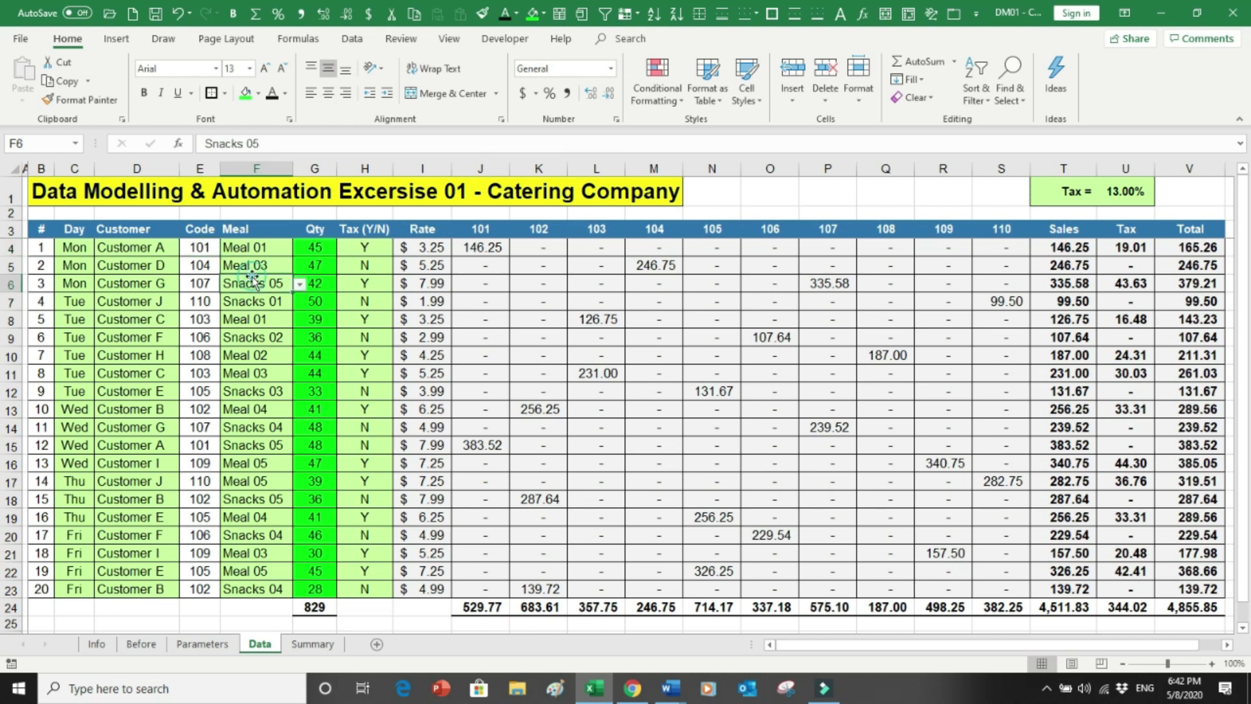
pyautogui.click(299, 285)
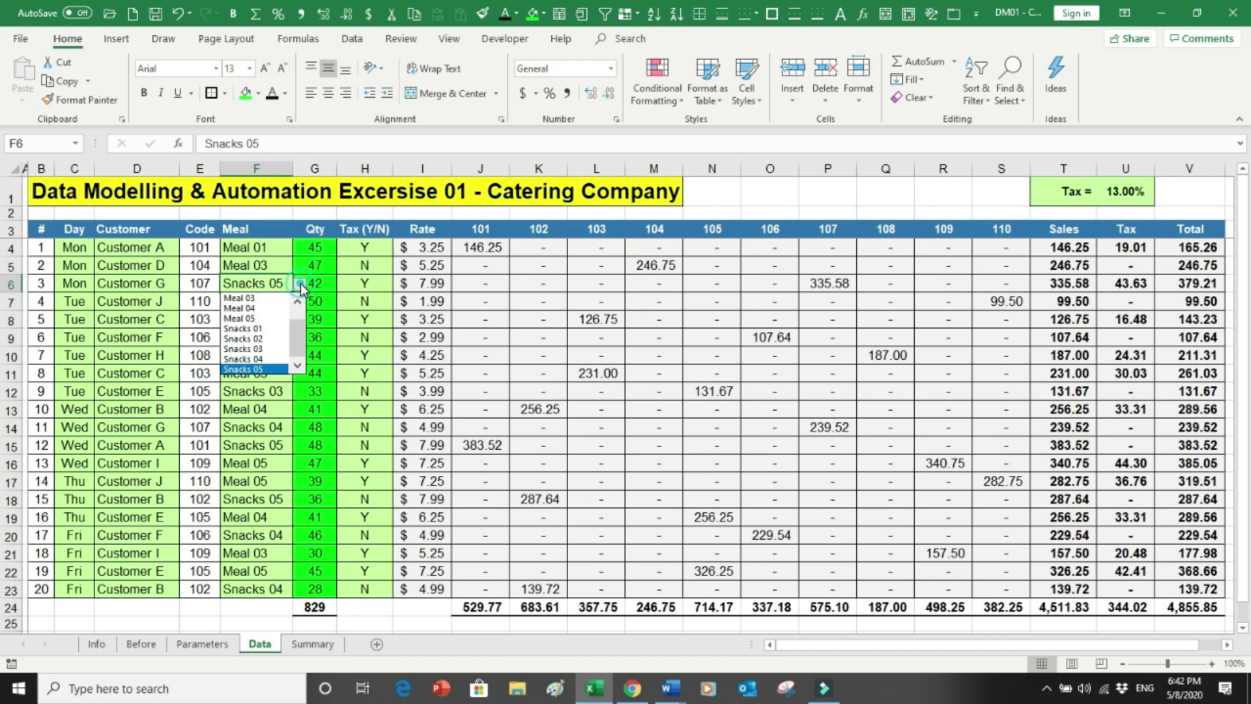
pyautogui.click(252, 328)
# Examine the Qty and Meal entries and the Tax (Y/N) choices offered in H4 without changing them
pyautogui.moveTo(316, 265); pyautogui.dragTo(308, 391)
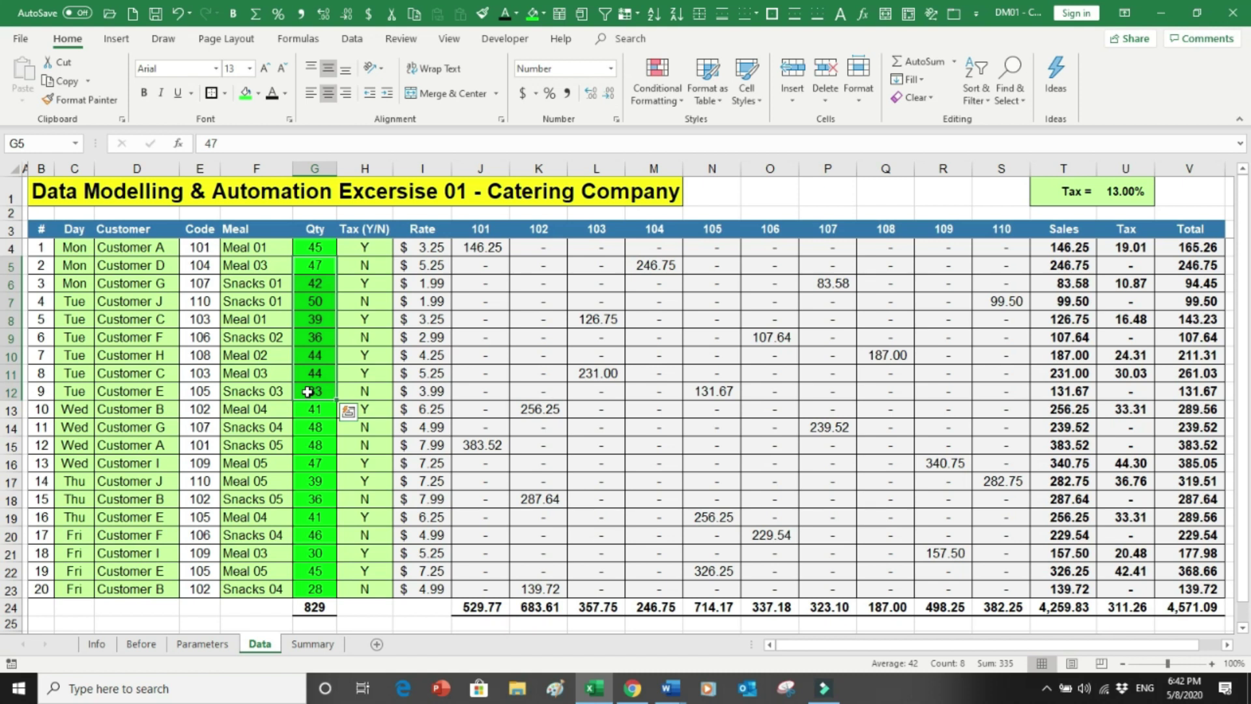
pyautogui.click(316, 335)
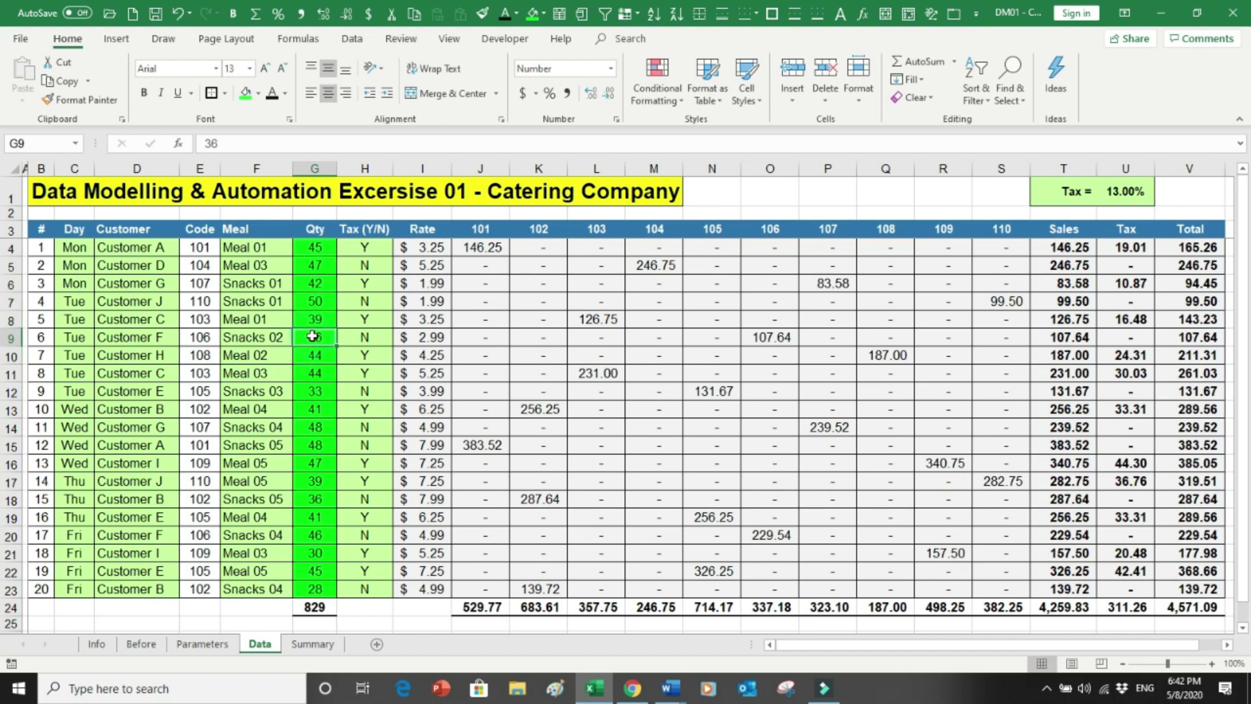
pyautogui.moveTo(252, 283); pyautogui.dragTo(250, 393)
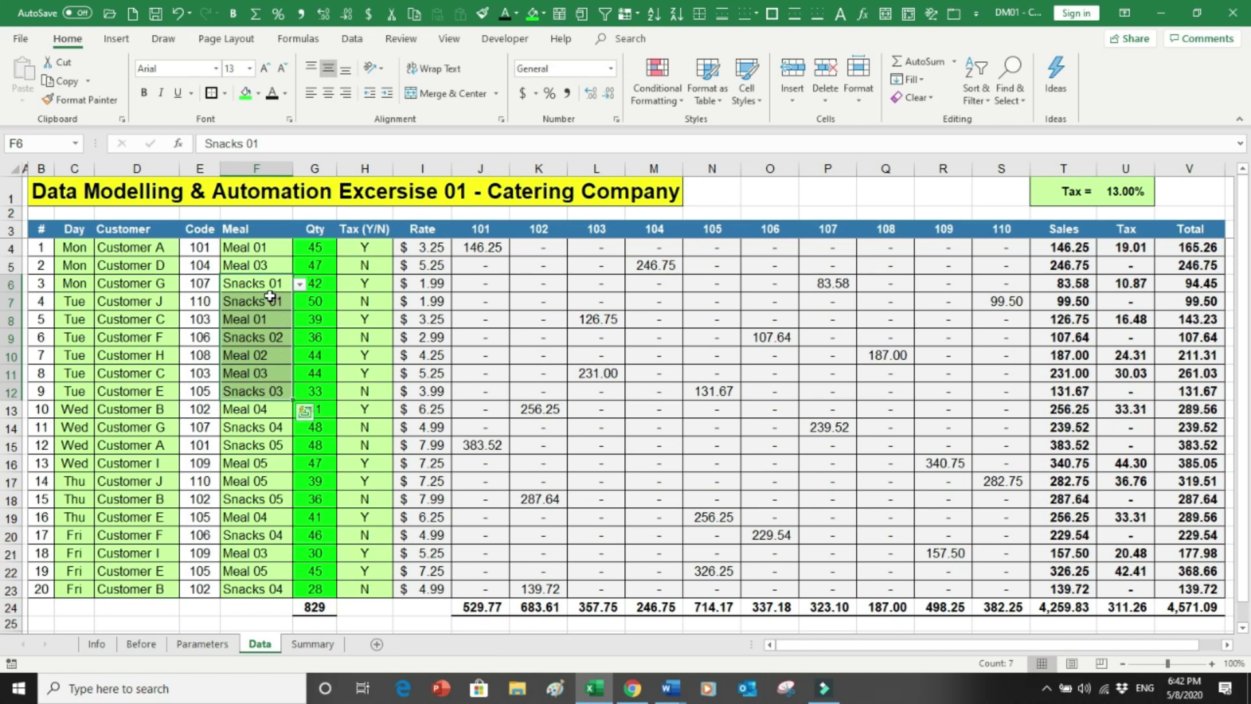
pyautogui.click(359, 247)
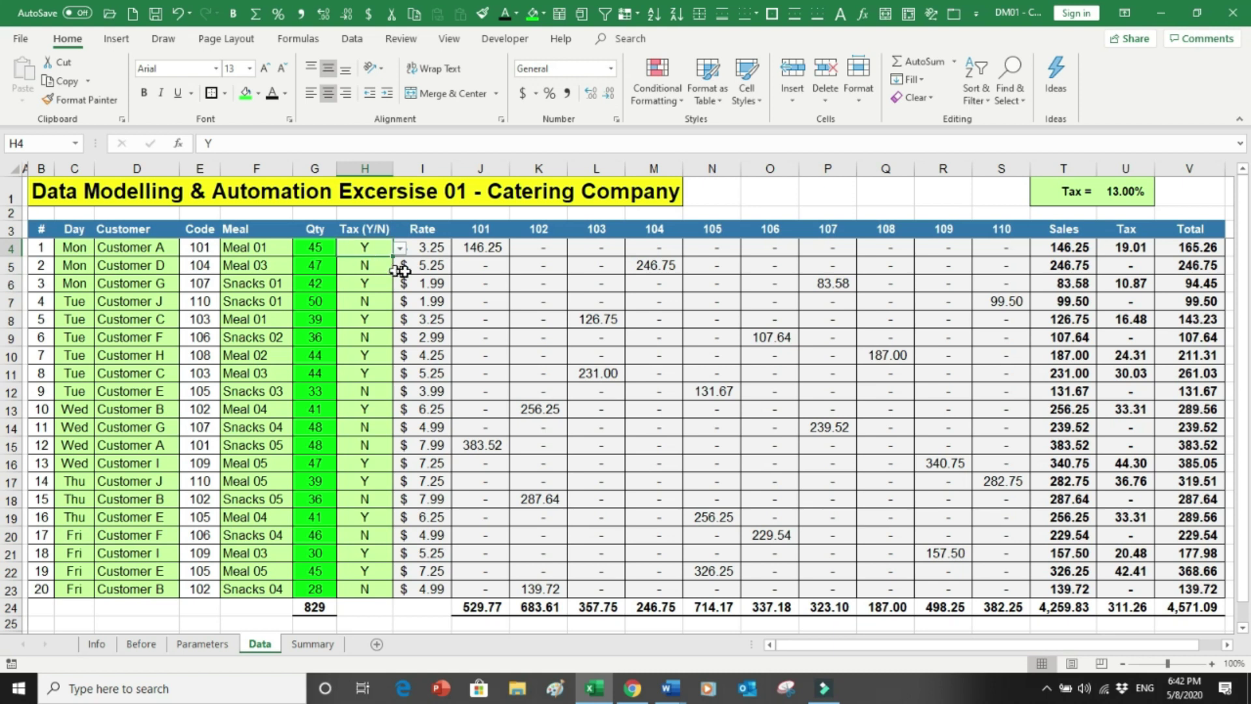
pyautogui.click(400, 248)
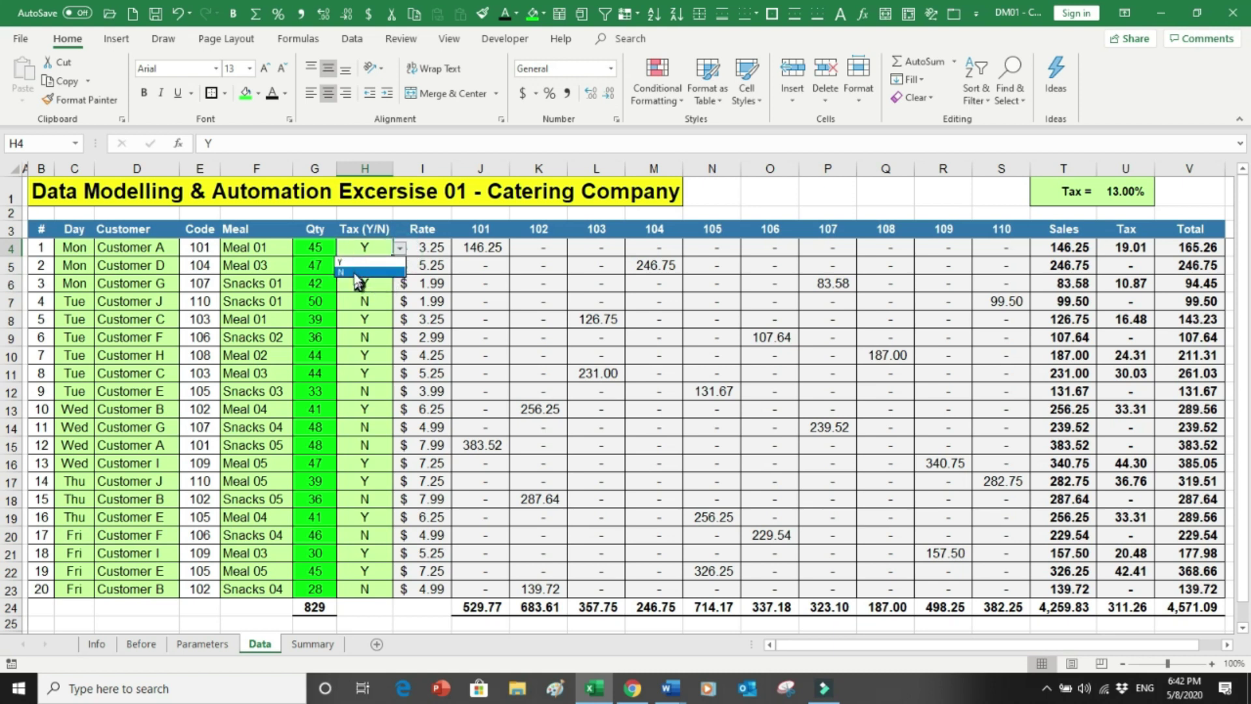
pyautogui.press('Escape')
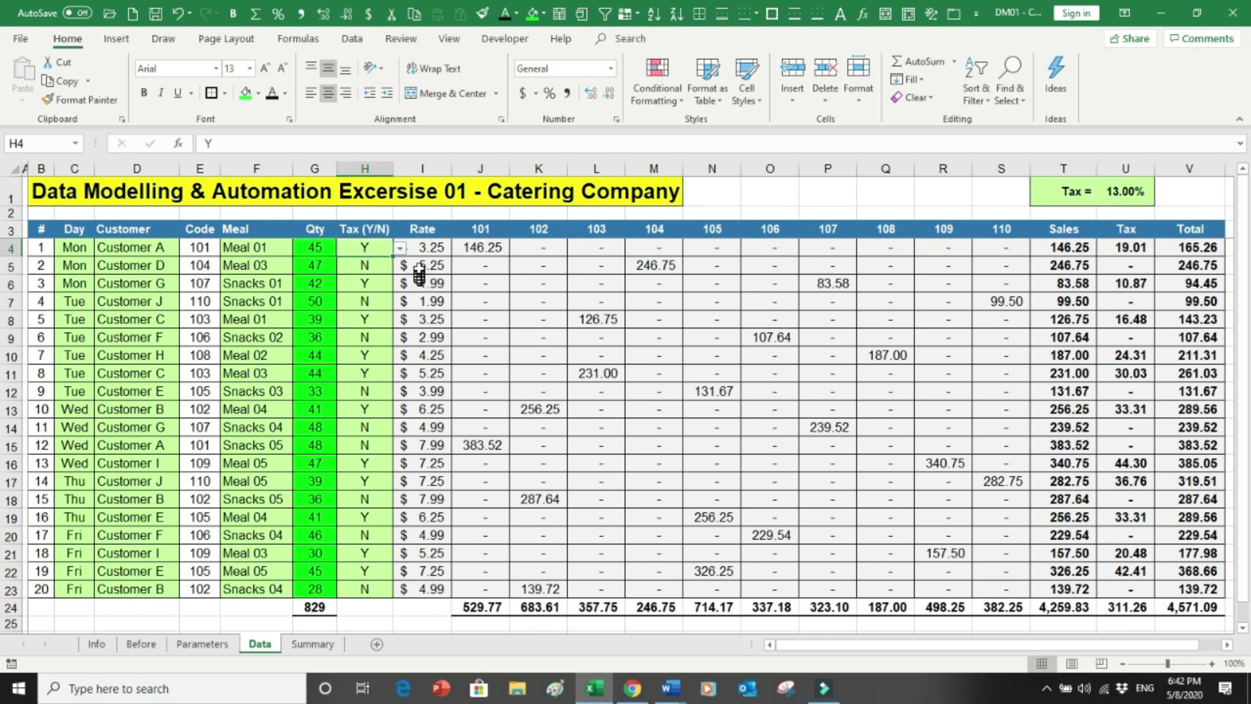
# Inspect the Rate lookup formula in I4 and its source meal rates on the Parameters sheet
pyautogui.click(429, 249)
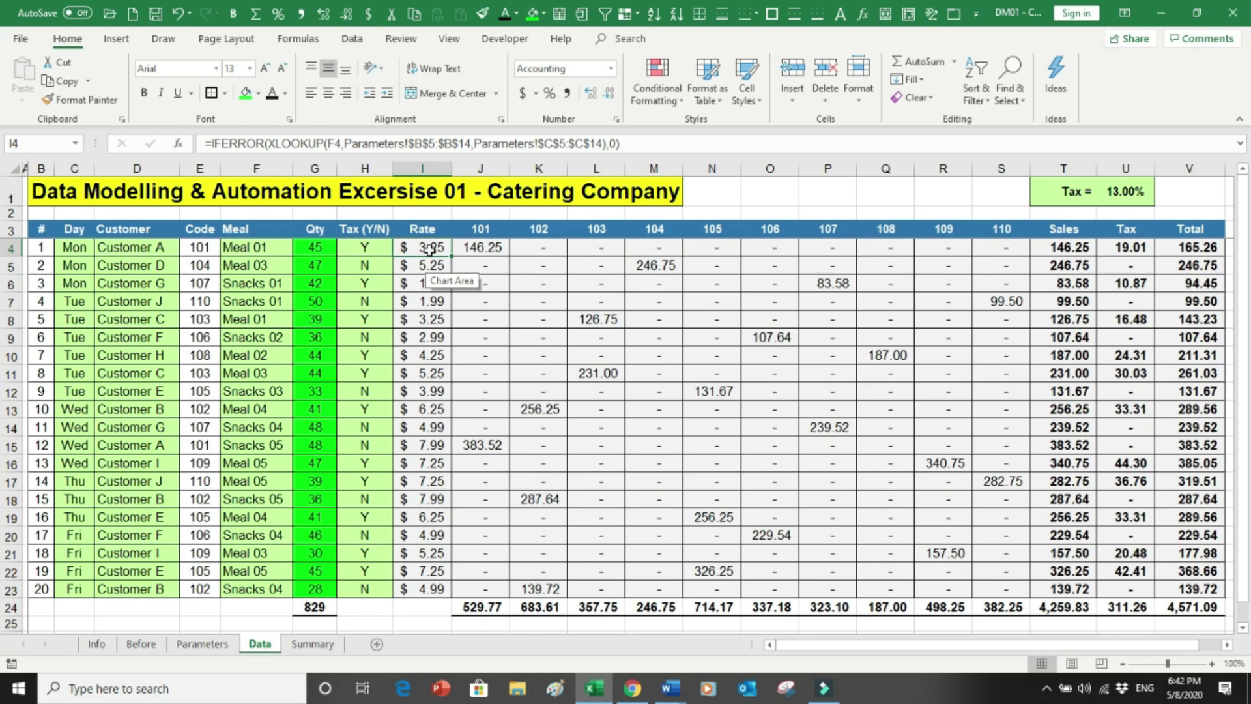
pyautogui.click(202, 644)
pyautogui.moveTo(225, 320); pyautogui.dragTo(236, 570)
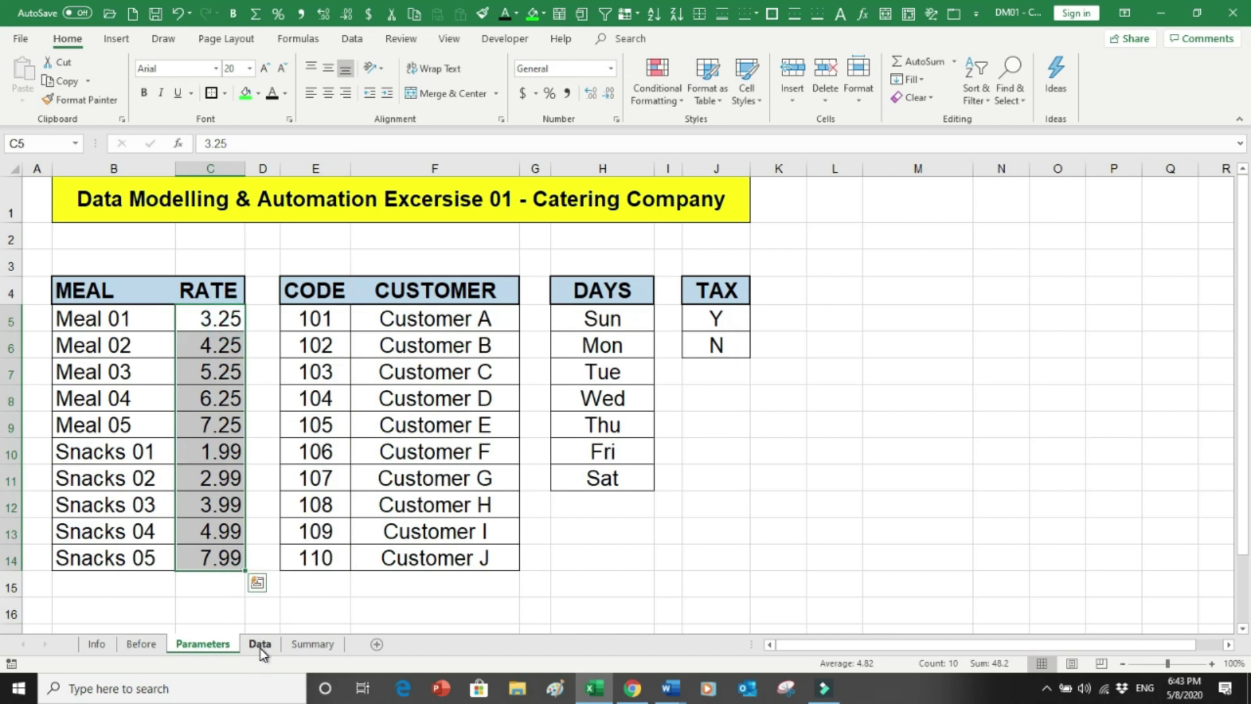
pyautogui.click(260, 644)
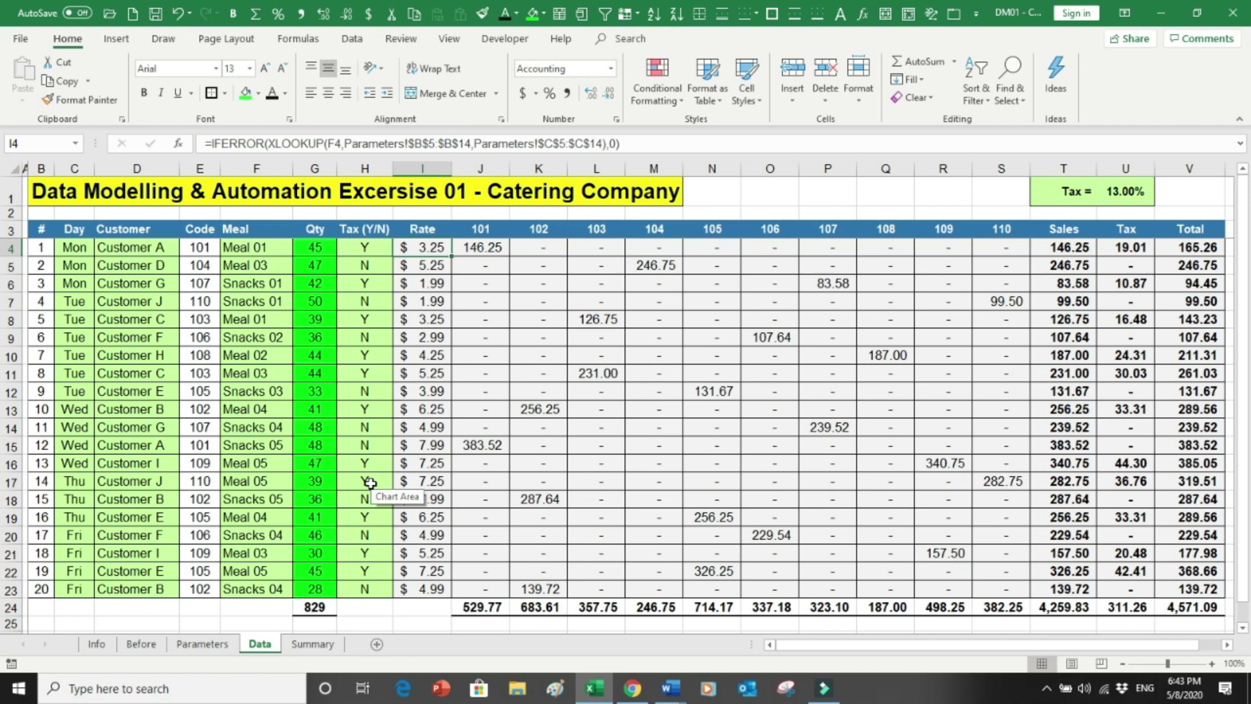
# Examine the first rows of the Qty, Rate and Tax (Y/N) columns on the Data sheet
pyautogui.moveTo(307, 249); pyautogui.dragTo(315, 373)
pyautogui.moveTo(425, 248); pyautogui.dragTo(424, 319)
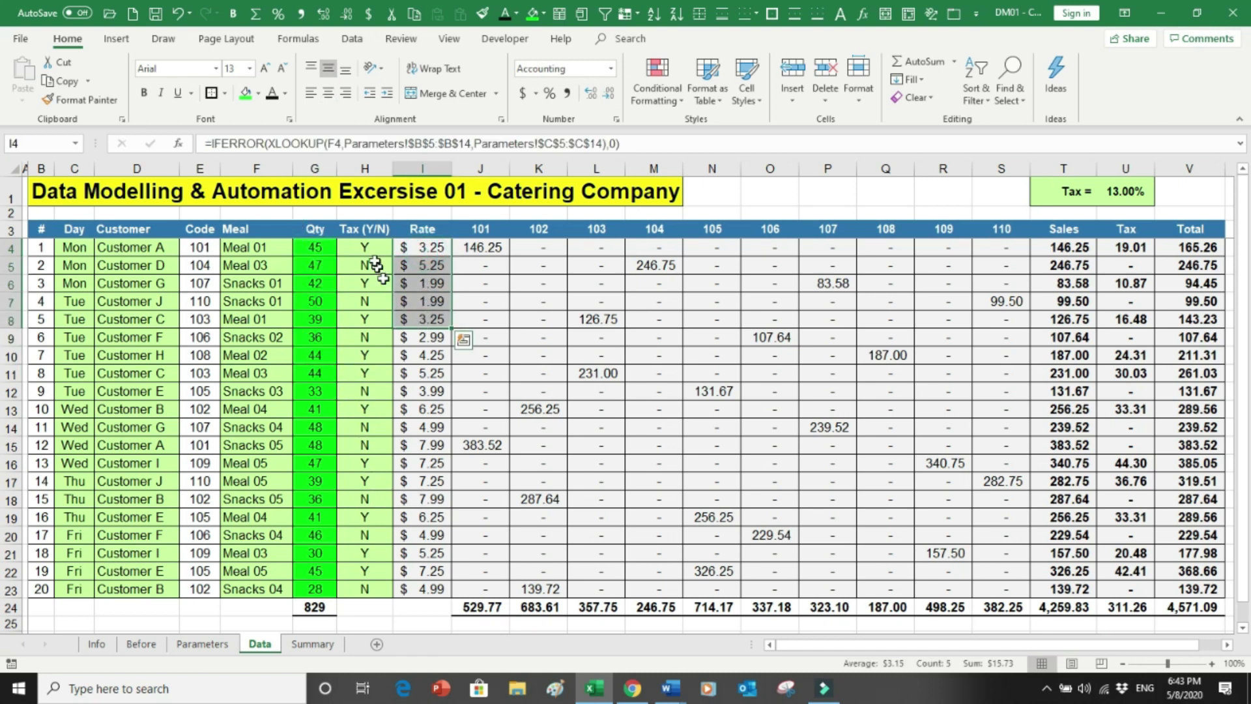
pyautogui.click(367, 245)
pyautogui.moveTo(367, 242); pyautogui.dragTo(363, 319)
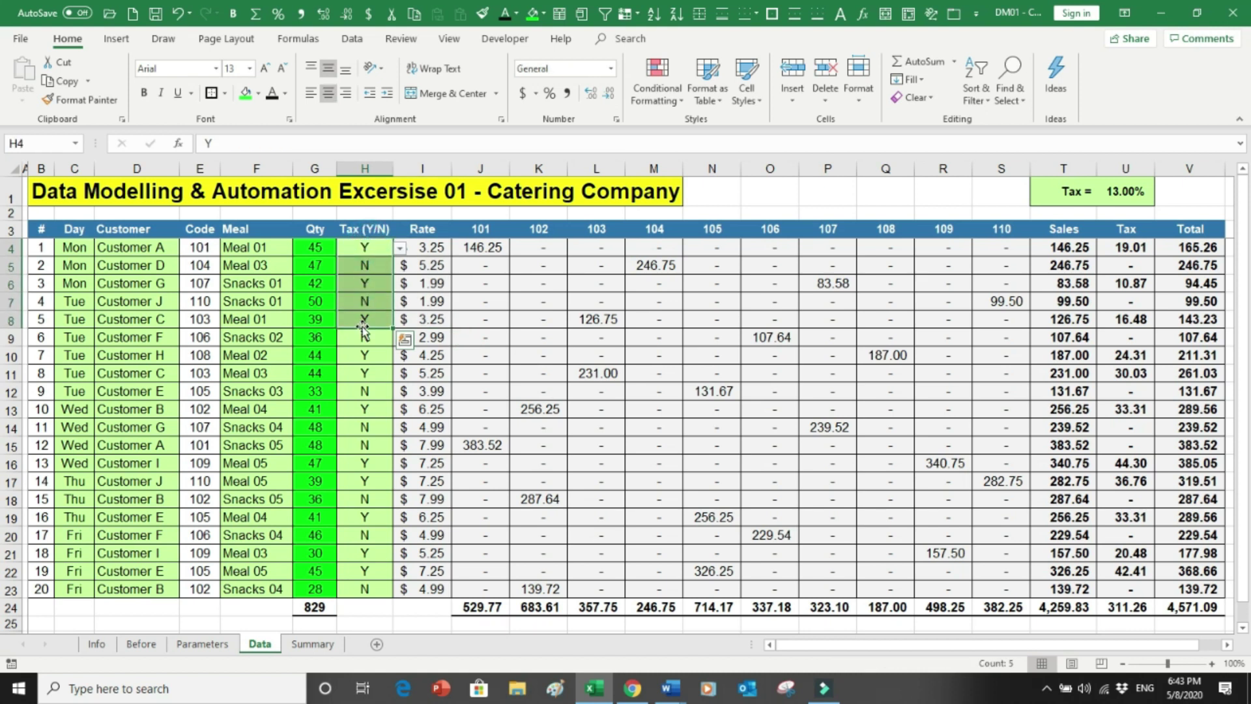
# Examine the customer code columns 101 to 110, comparing the IF formulas in J4 and K4 with the code in E4
pyautogui.click(477, 250)
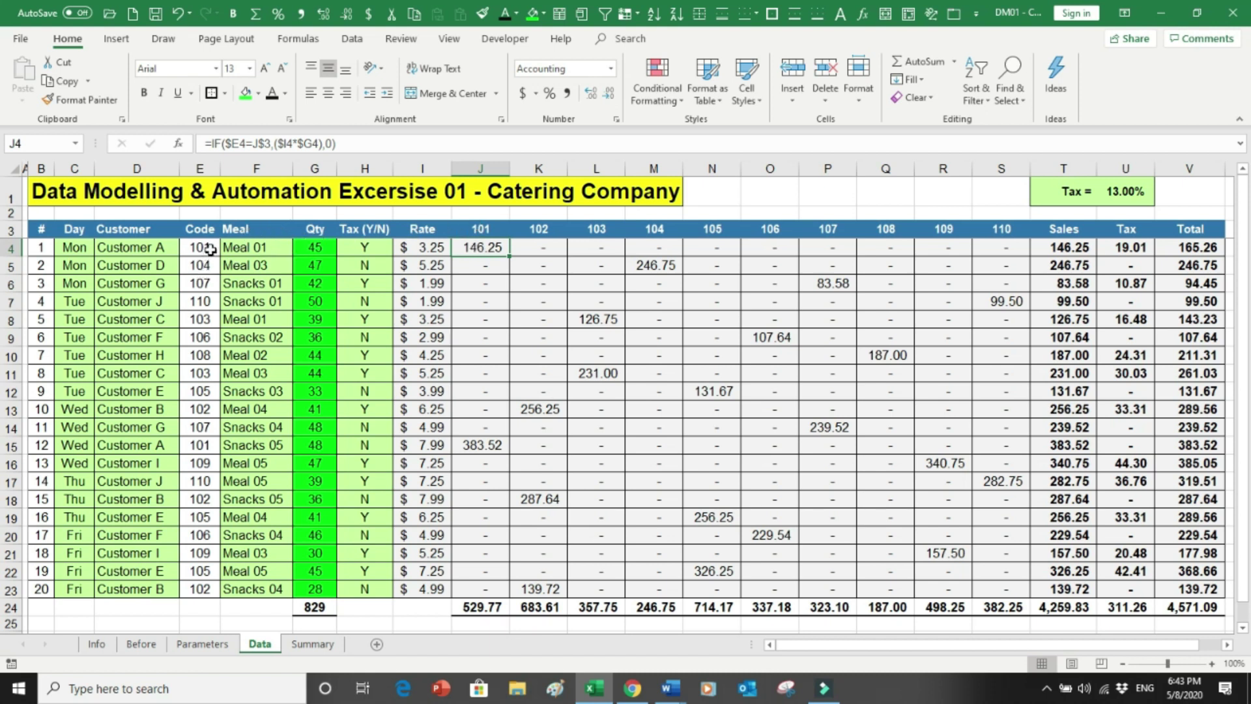
pyautogui.click(481, 215)
pyautogui.moveTo(481, 217); pyautogui.dragTo(978, 503)
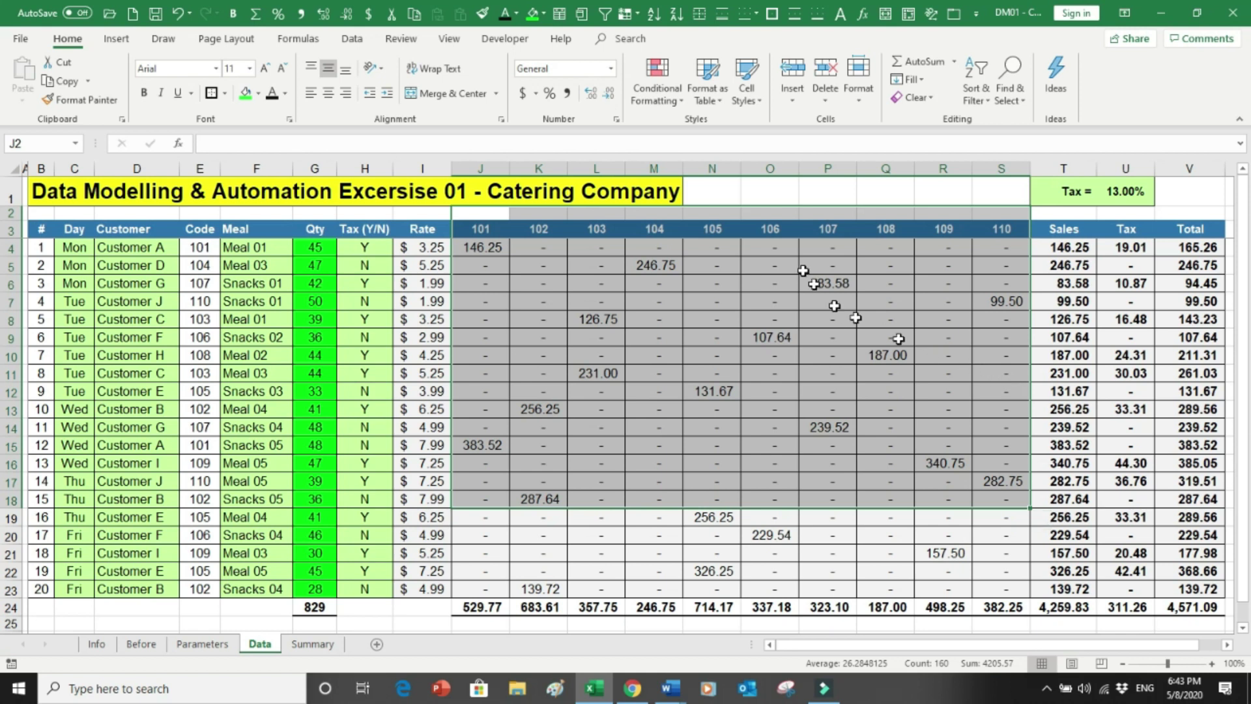
pyautogui.click(490, 250)
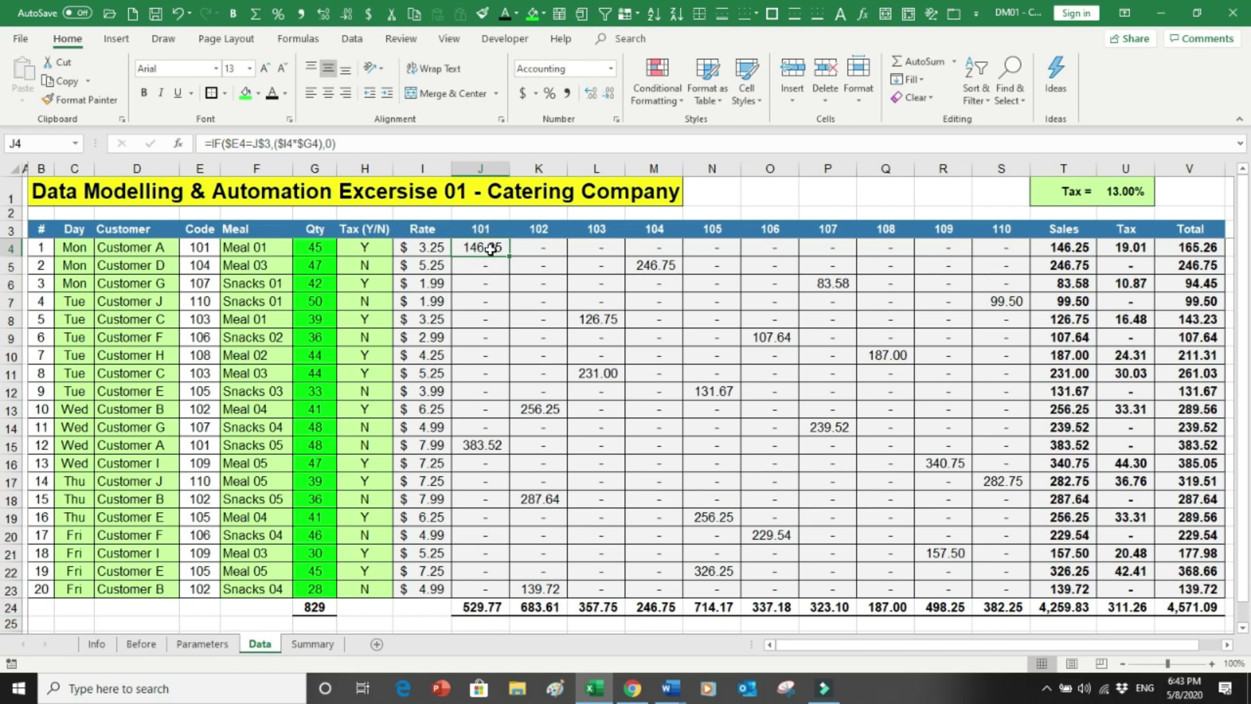
pyautogui.click(206, 248)
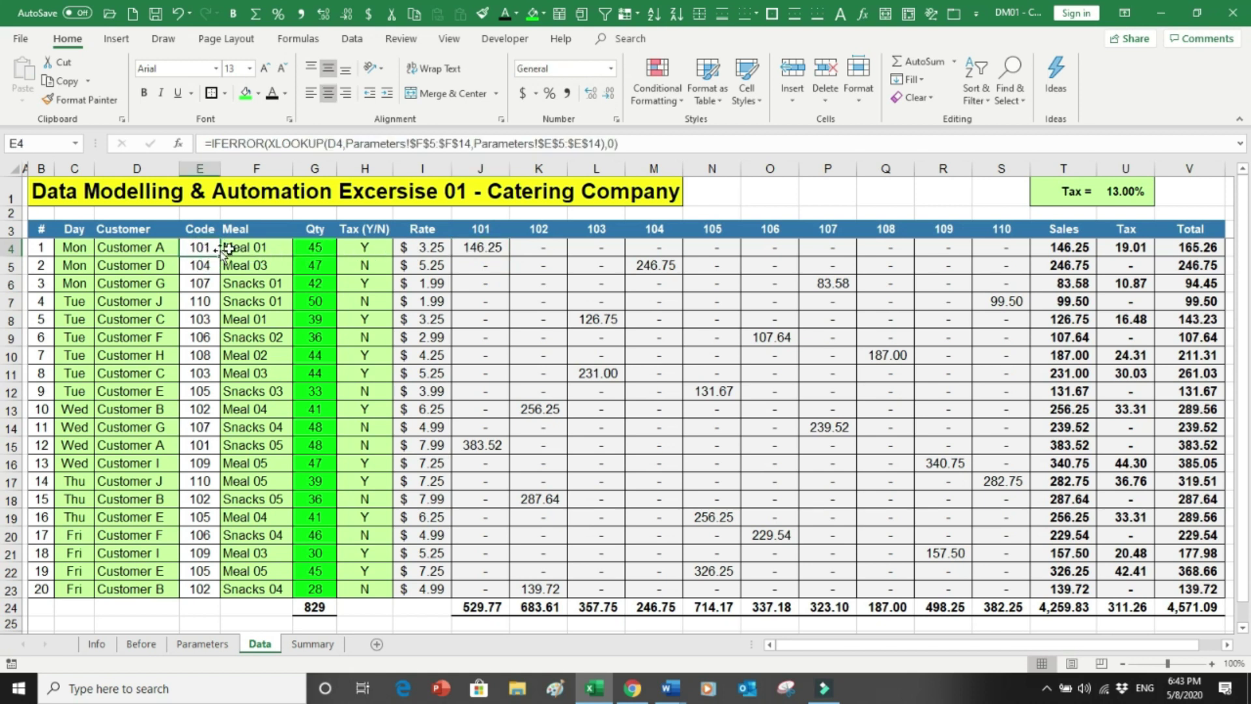
pyautogui.click(477, 246)
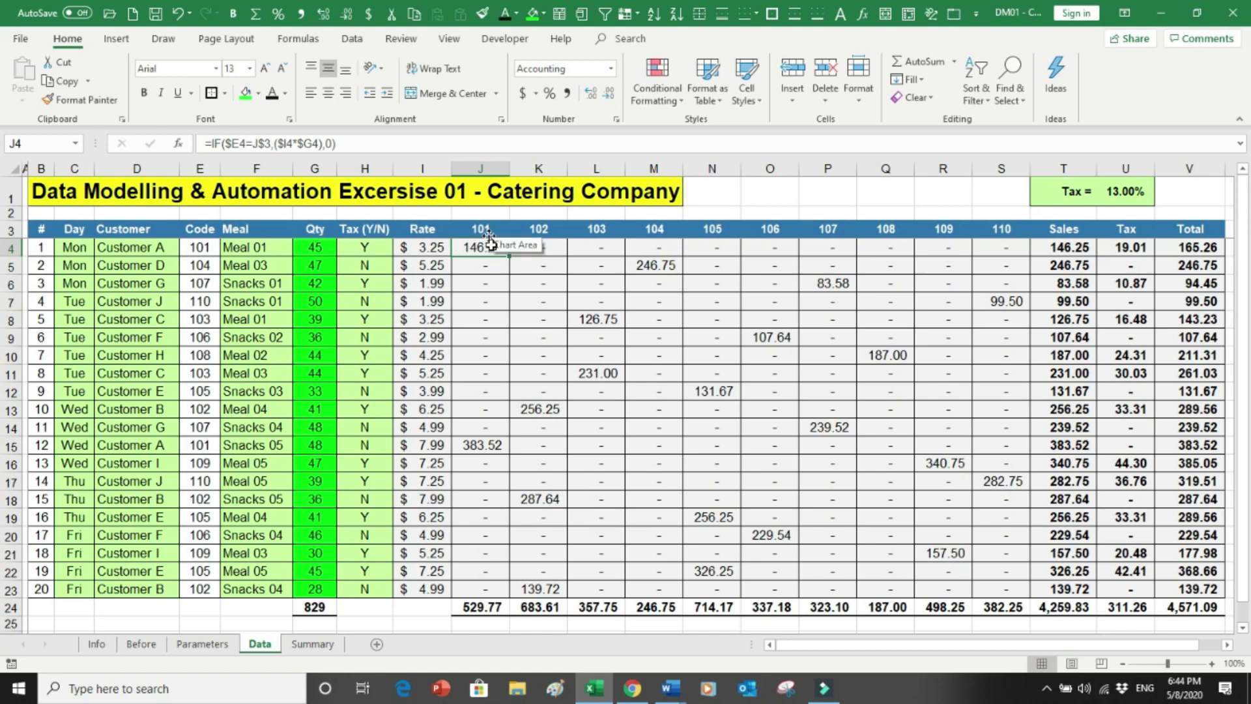
pyautogui.click(542, 249)
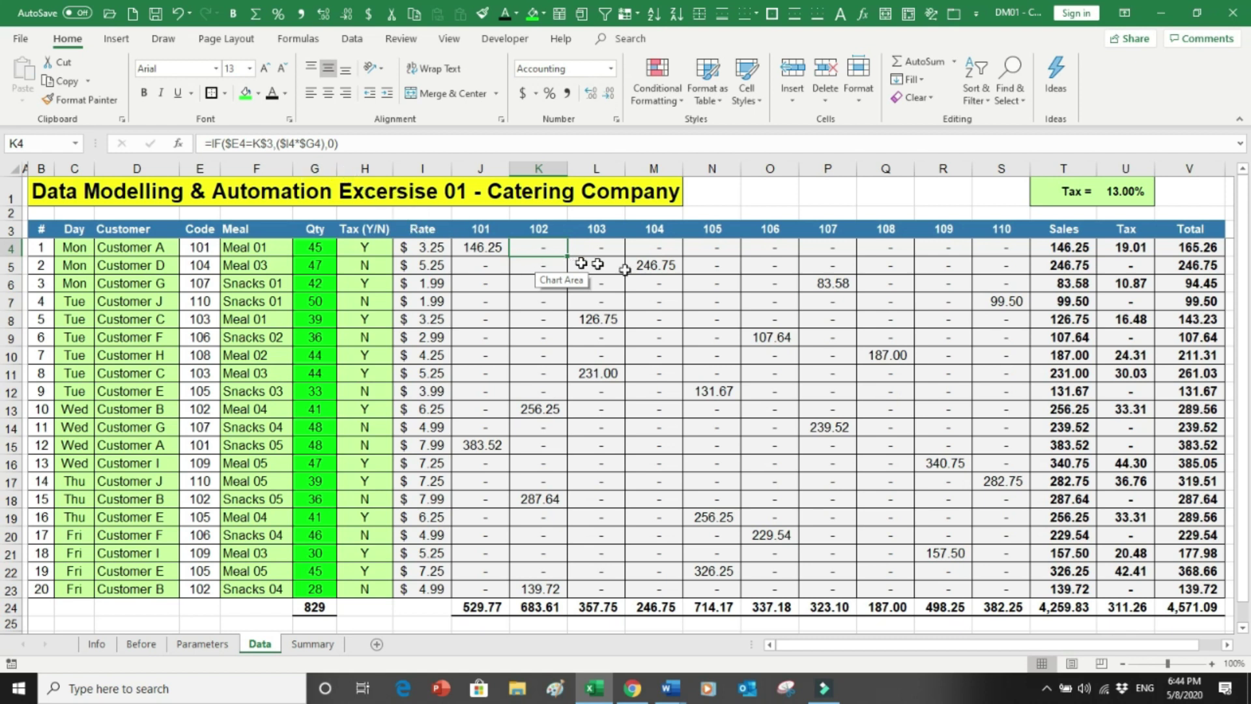
# Change the customer in D4 to Customer E and check the formulas in J4 and N4
pyautogui.click(245, 247)
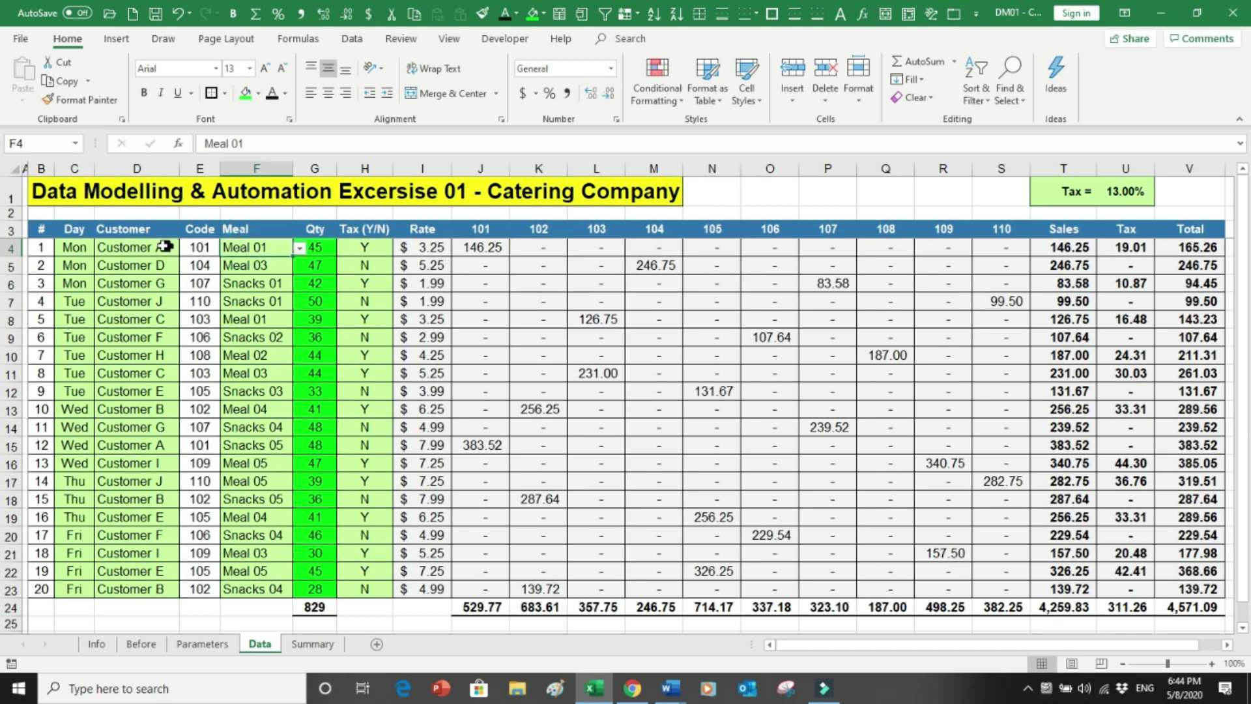
pyautogui.click(162, 247)
pyautogui.click(186, 248)
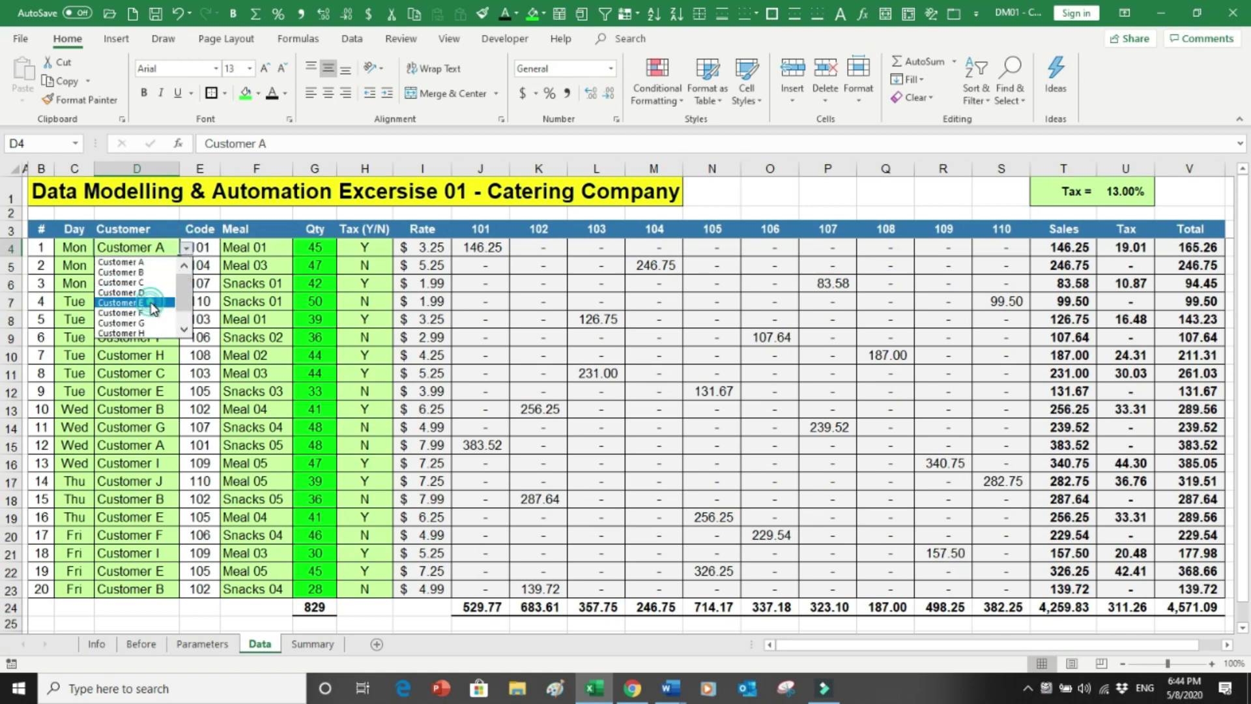
pyautogui.click(154, 304)
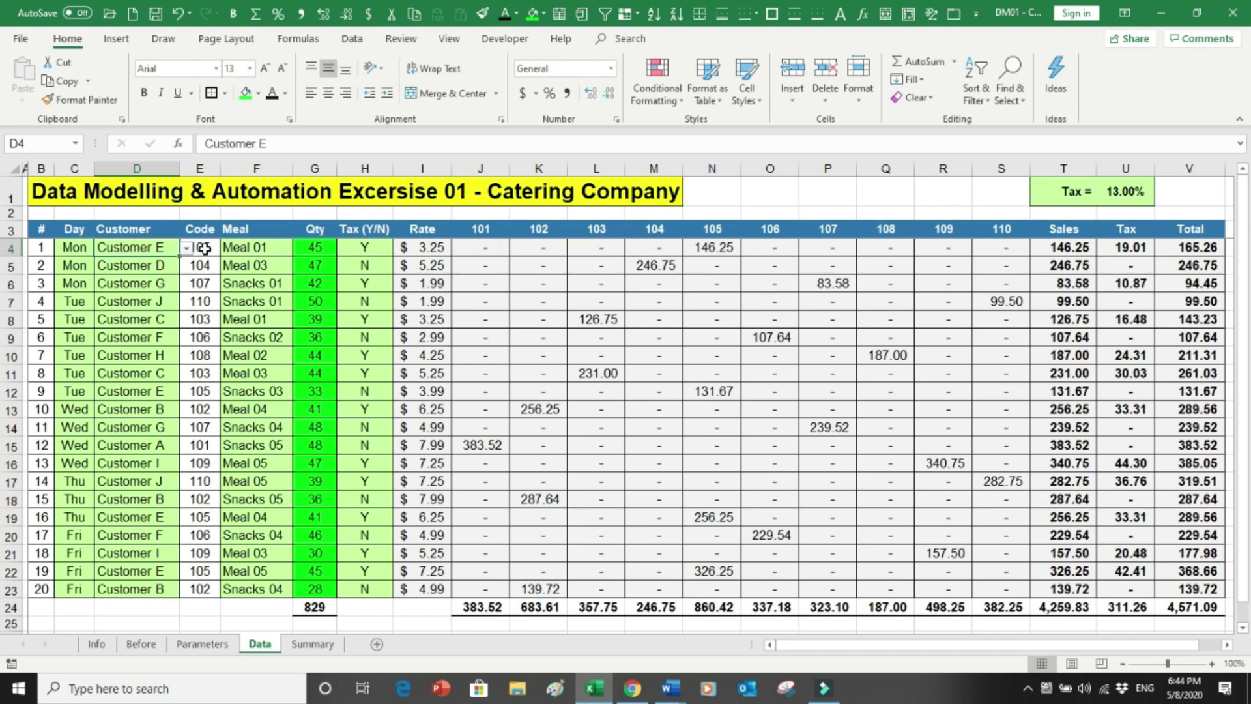
pyautogui.click(486, 248)
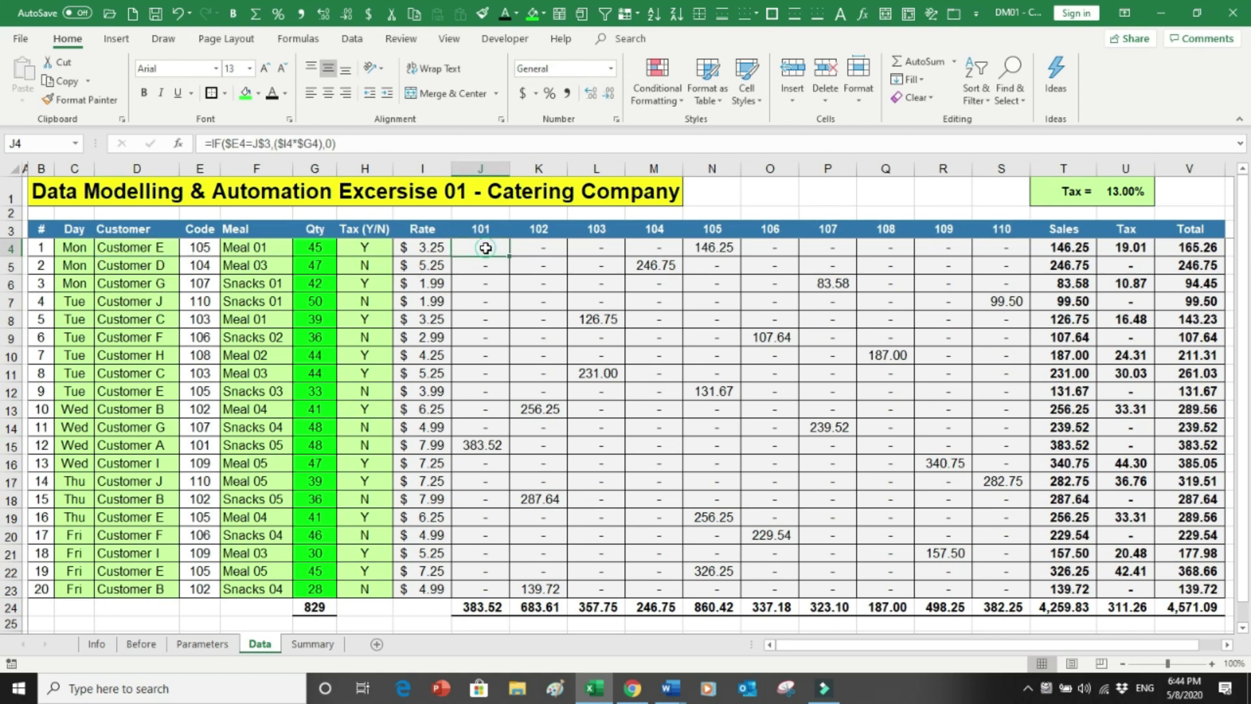
pyautogui.click(715, 254)
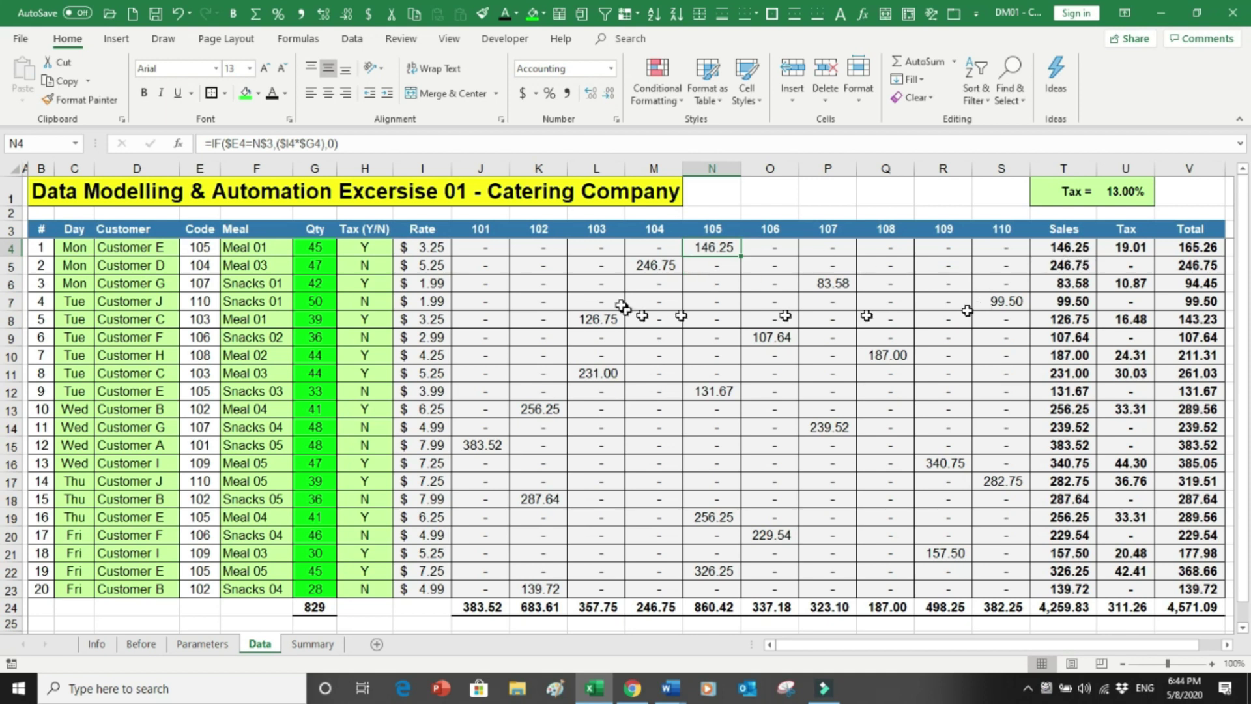
# Inspect the Sales formula in T4 and the Tax formula in U4 together with the Tax (Y/N) column it depends on
pyautogui.click(371, 252)
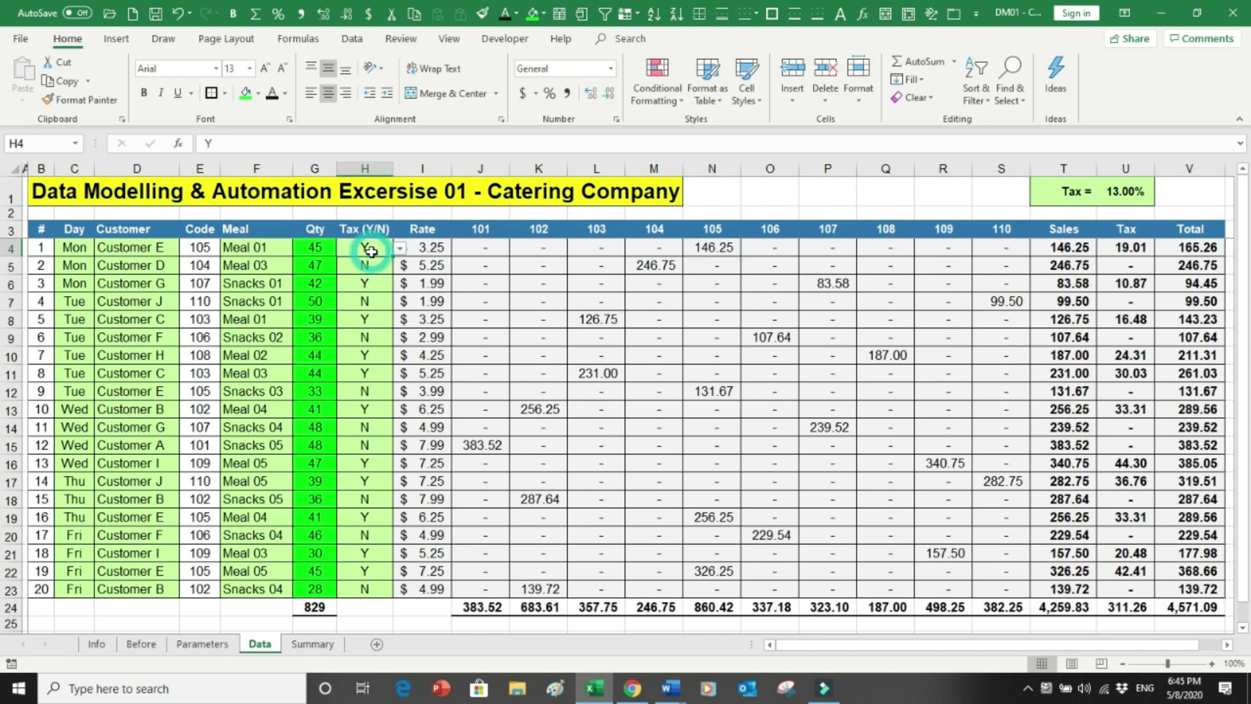
pyautogui.click(1115, 245)
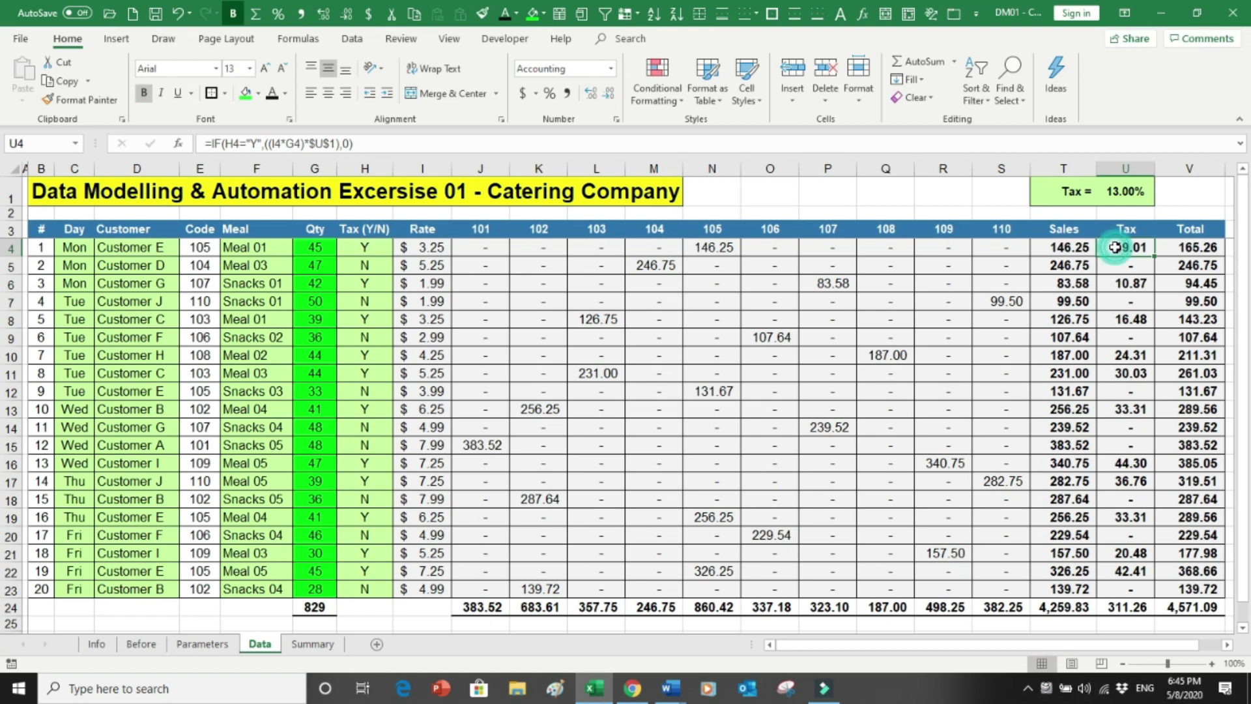
pyautogui.click(1064, 247)
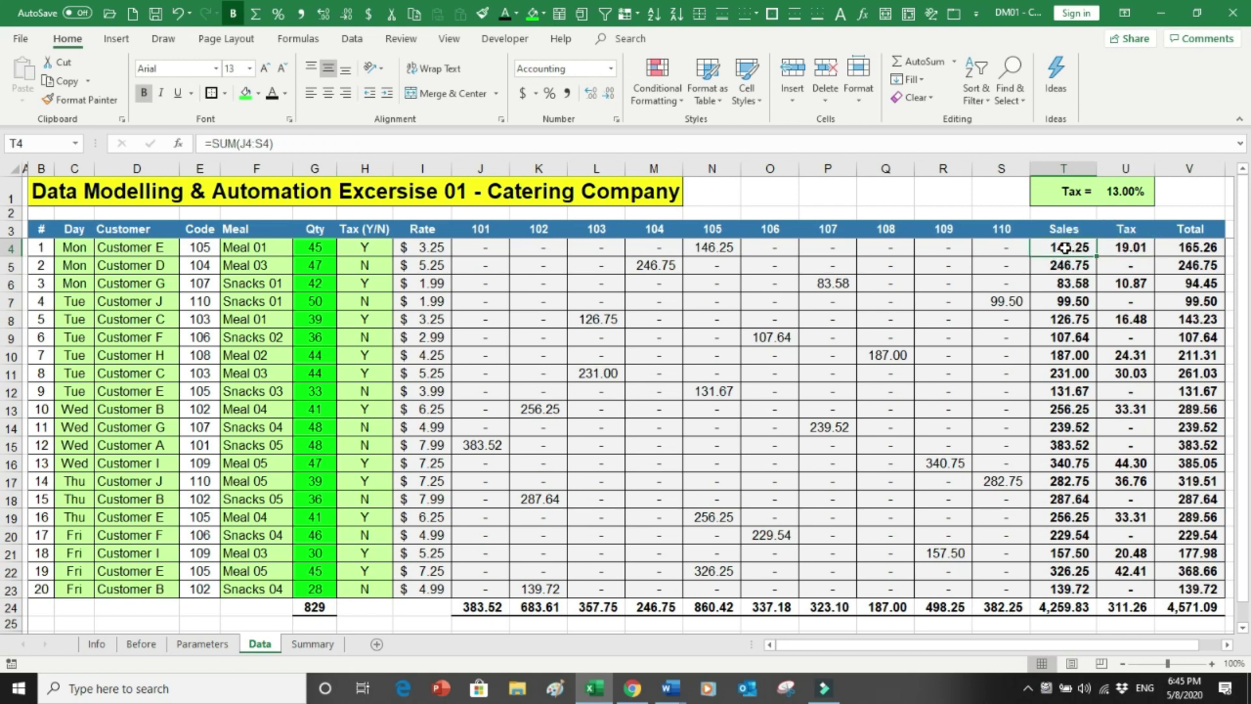
pyautogui.doubleClick(1064, 247)
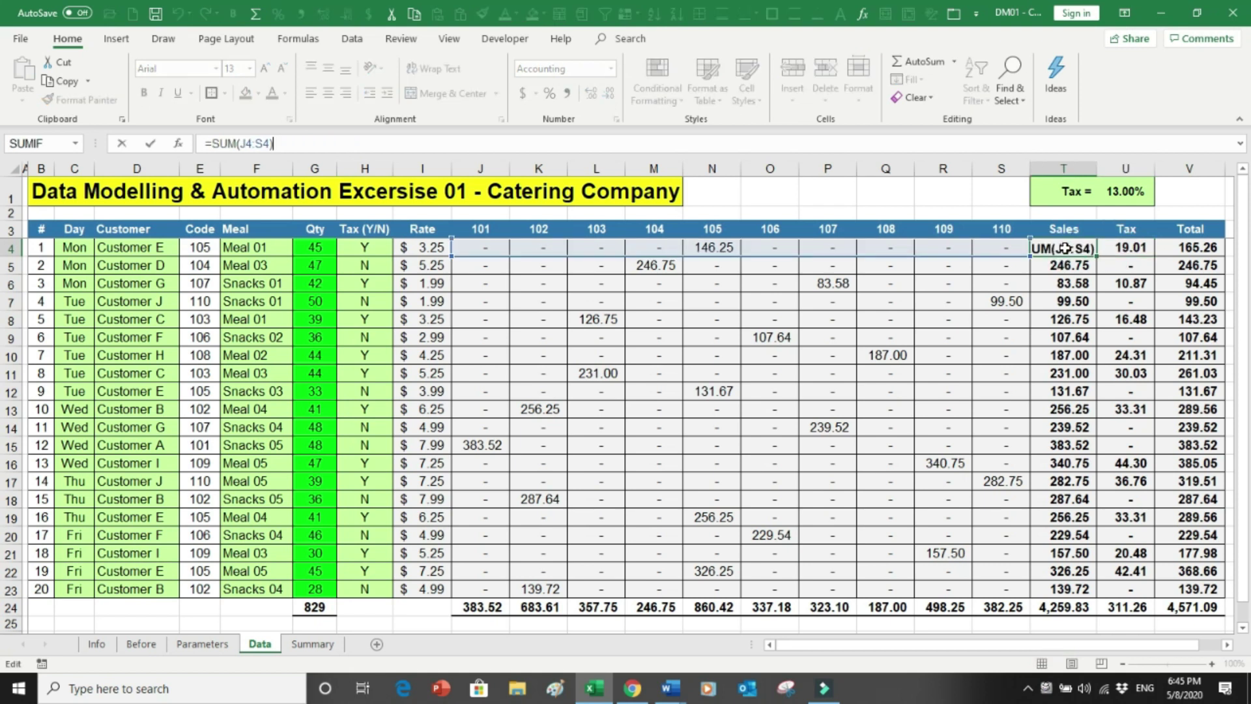
pyautogui.press('Escape')
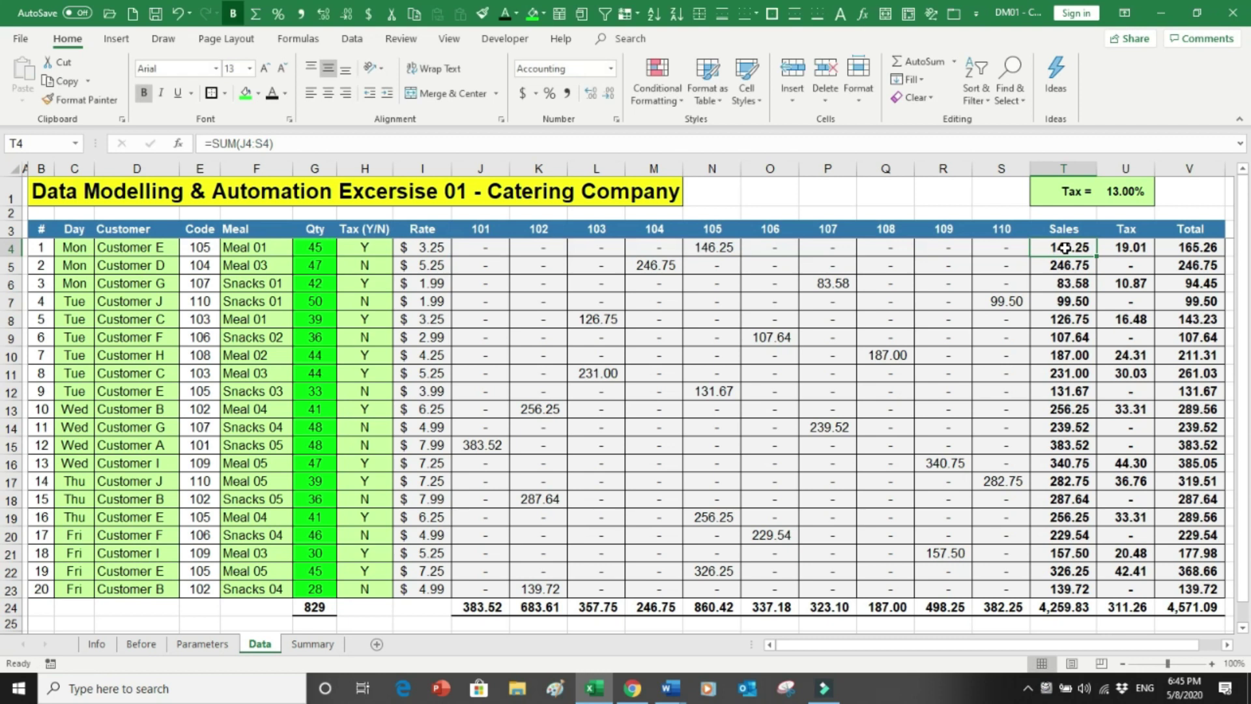
pyautogui.click(1115, 248)
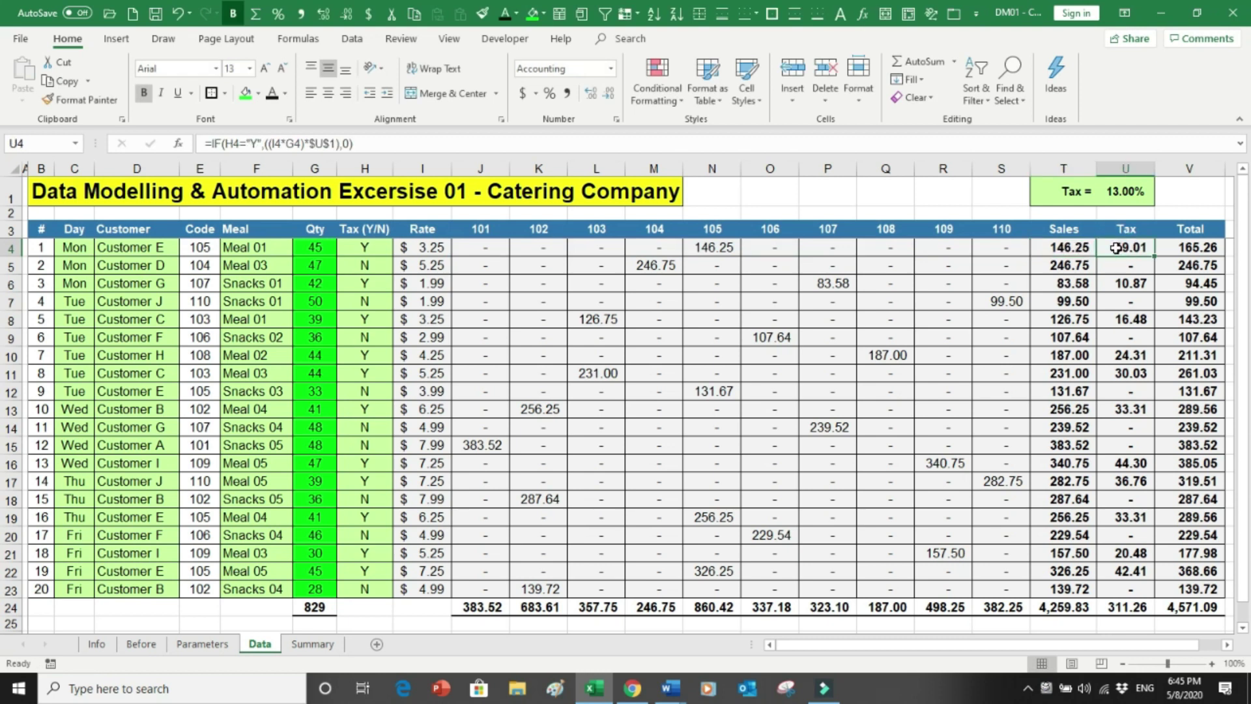
pyautogui.click(364, 168)
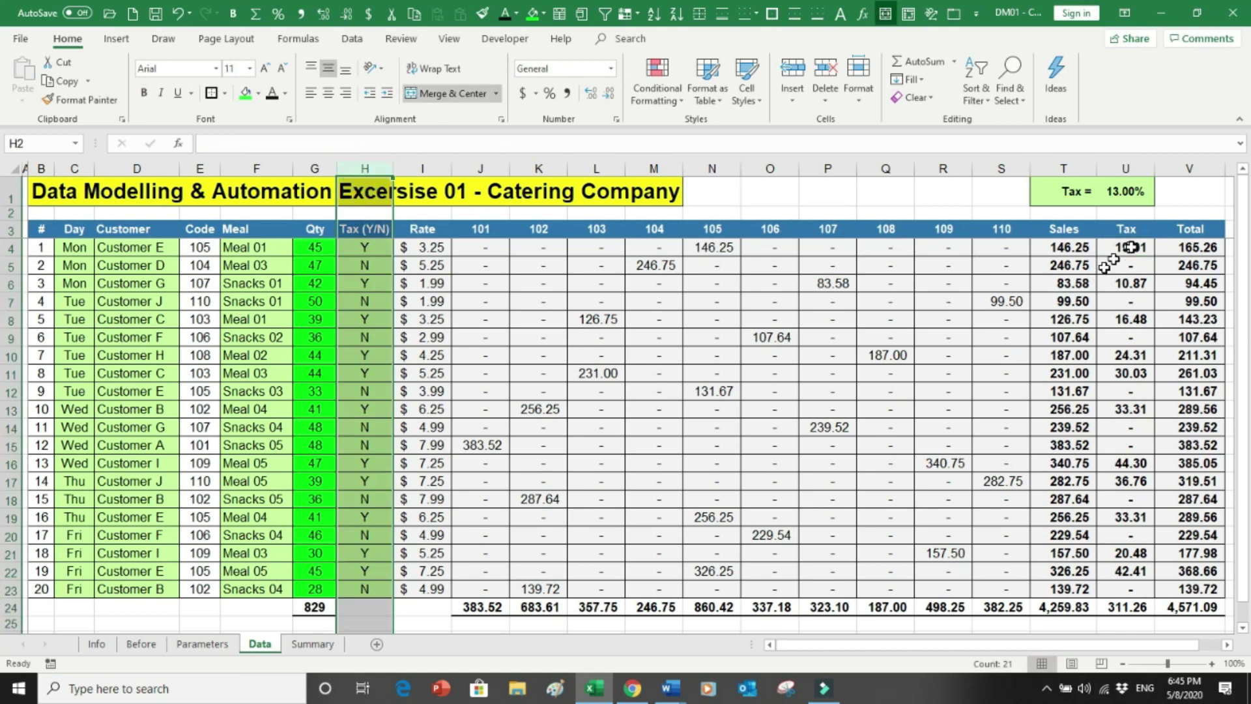
pyautogui.click(1131, 248)
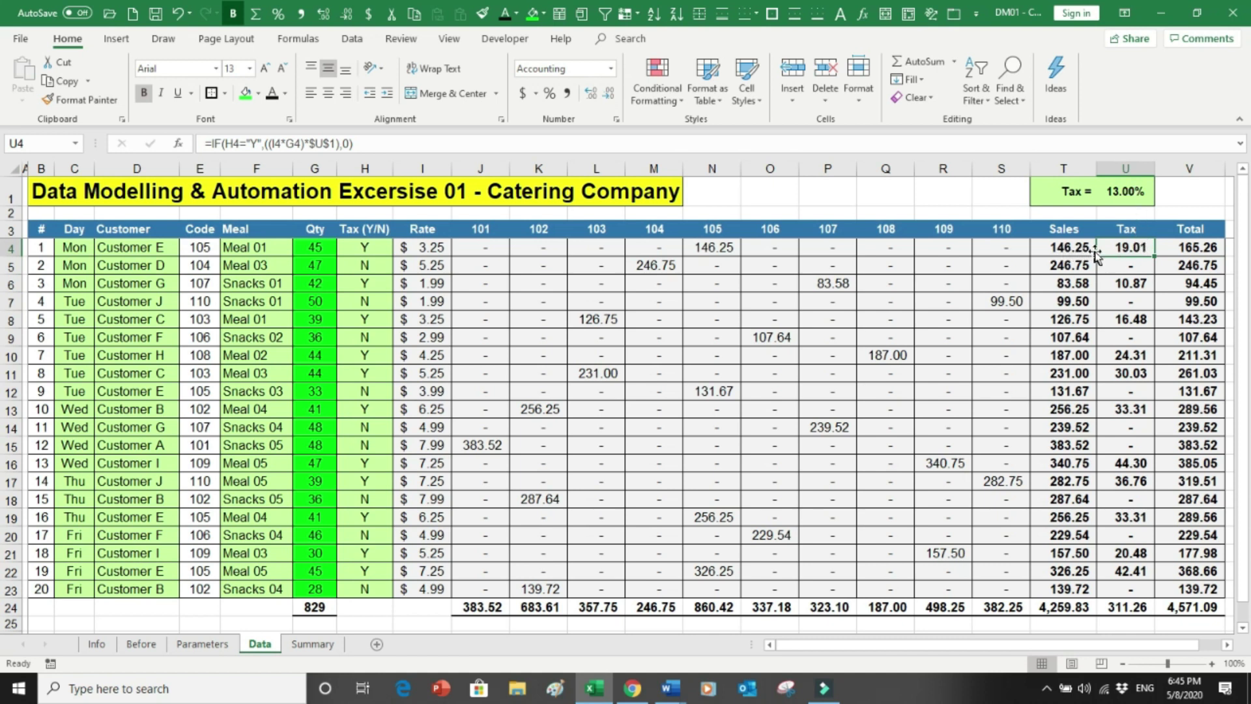
# Check the Total formula in V4, and change the customer in D5 to Customer A
pyautogui.click(1196, 249)
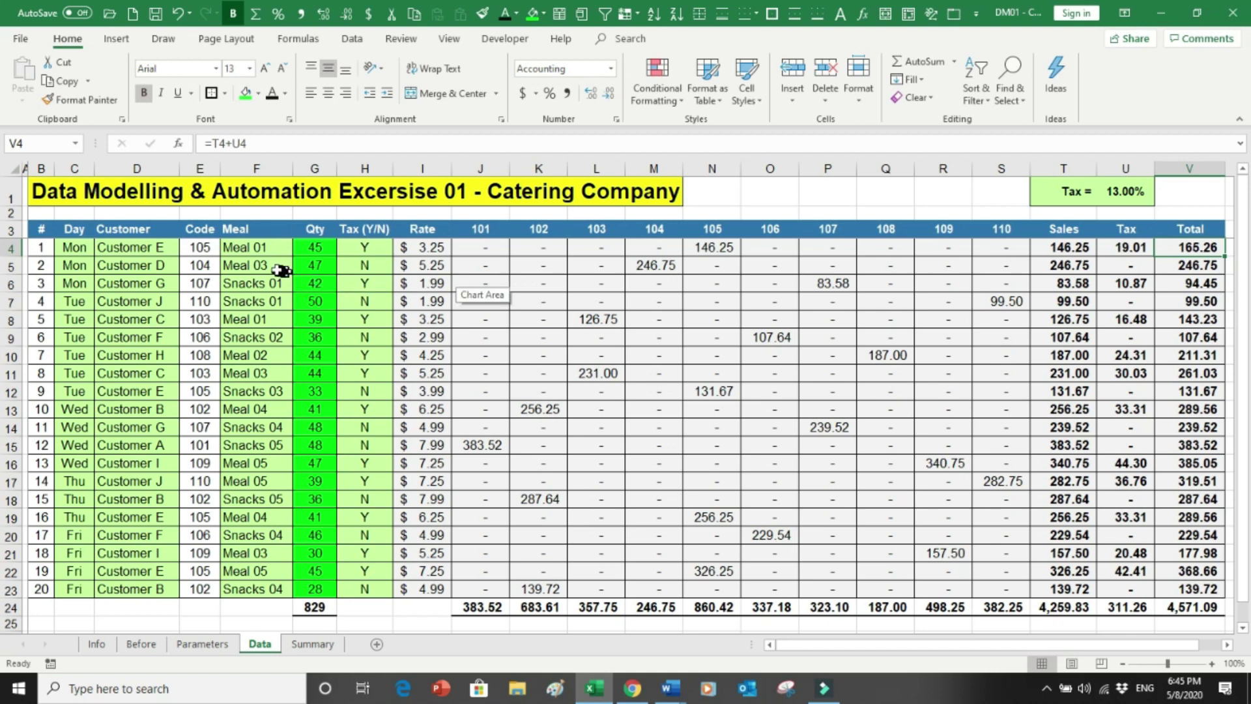
pyautogui.click(138, 265)
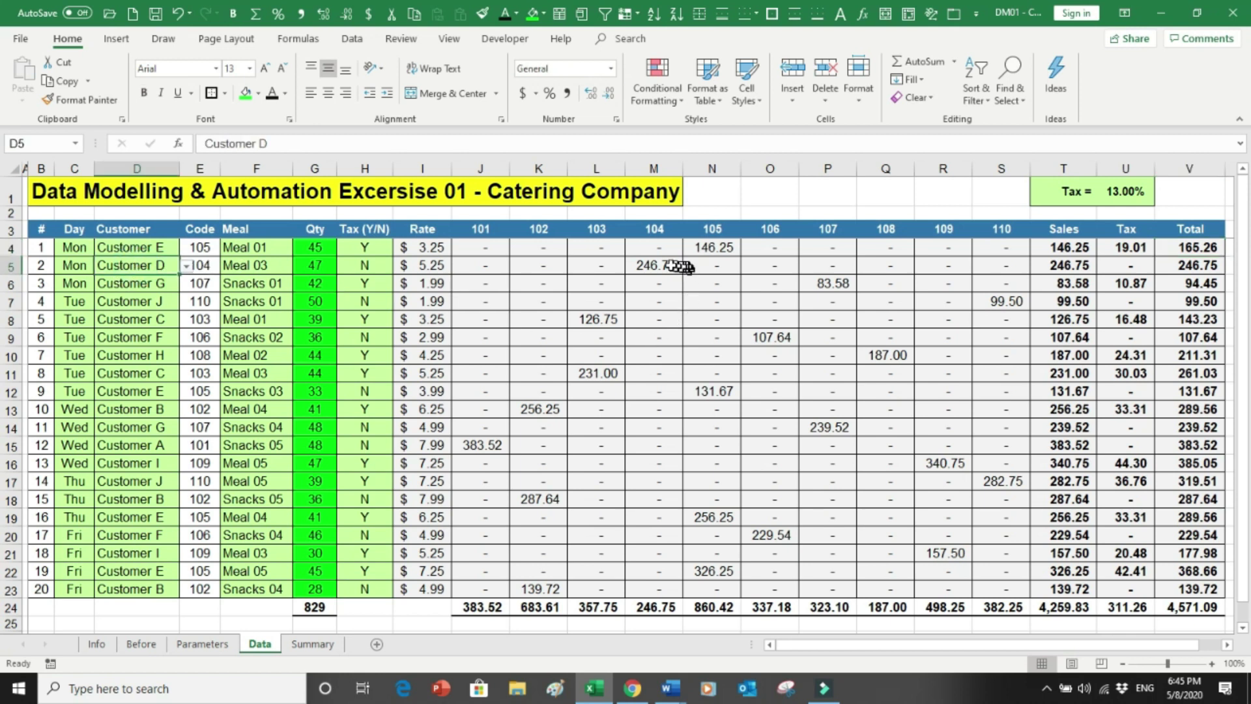
pyautogui.click(187, 266)
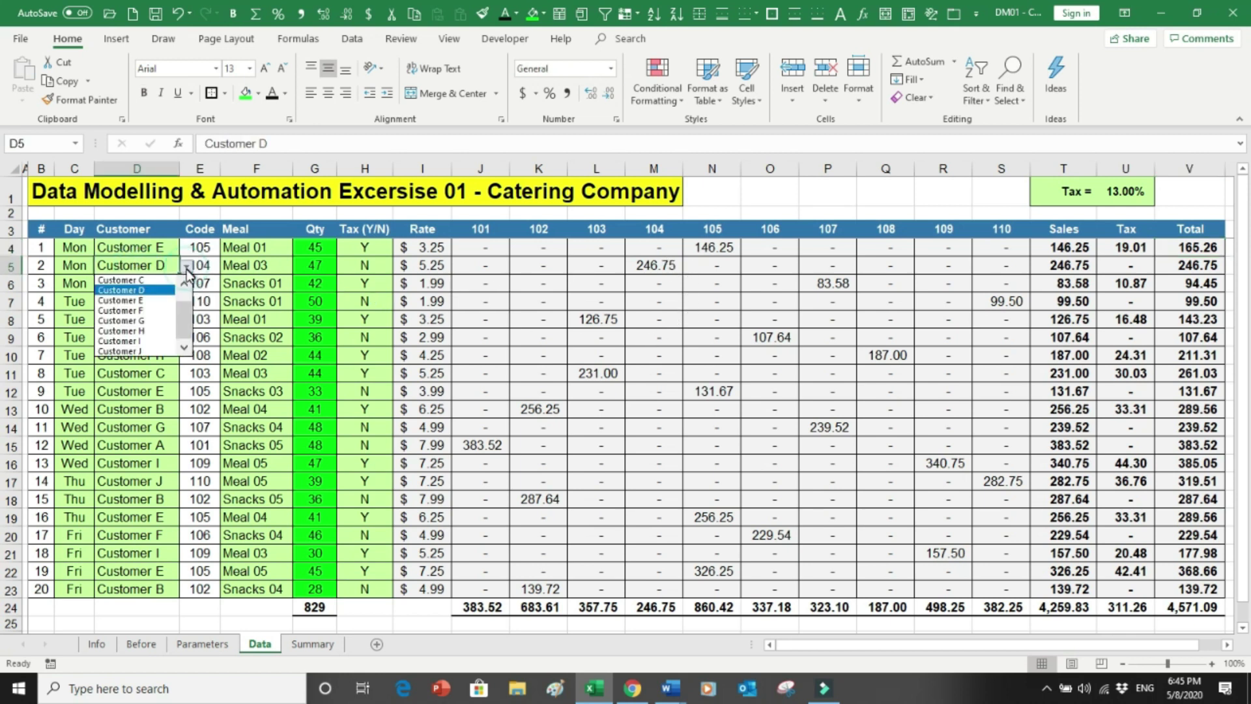
pyautogui.moveTo(183, 323); pyautogui.dragTo(181, 296)
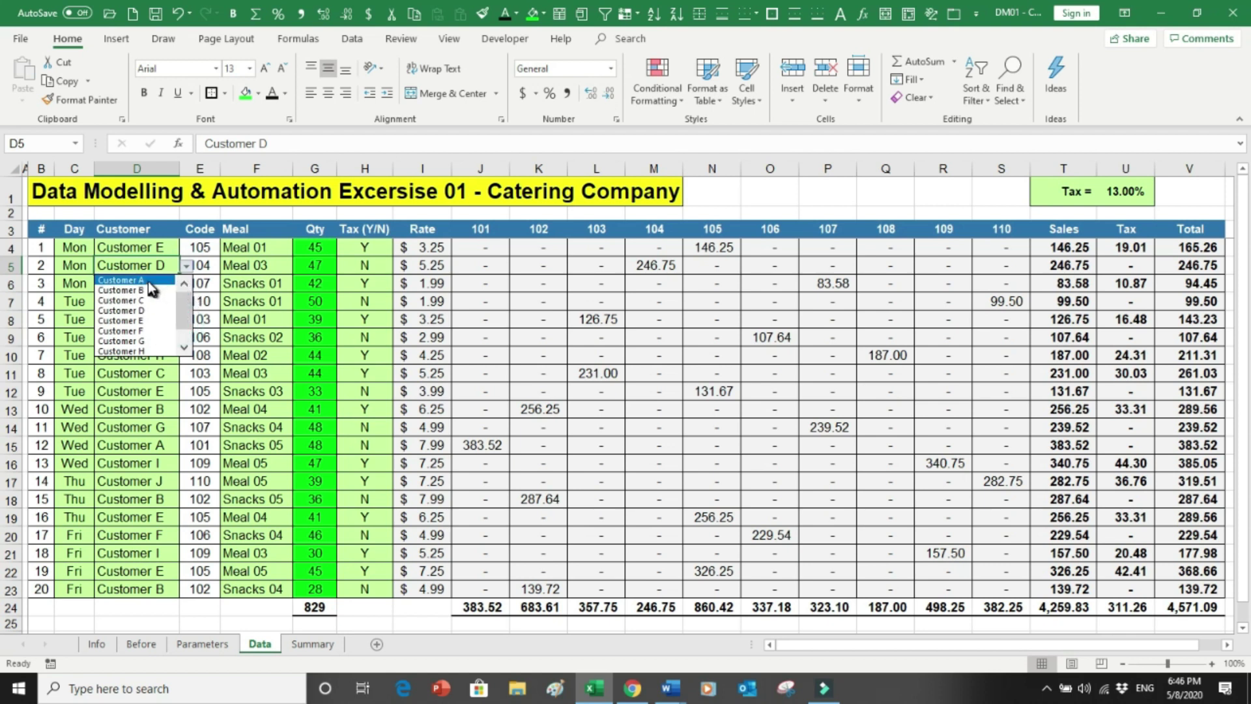
pyautogui.click(138, 279)
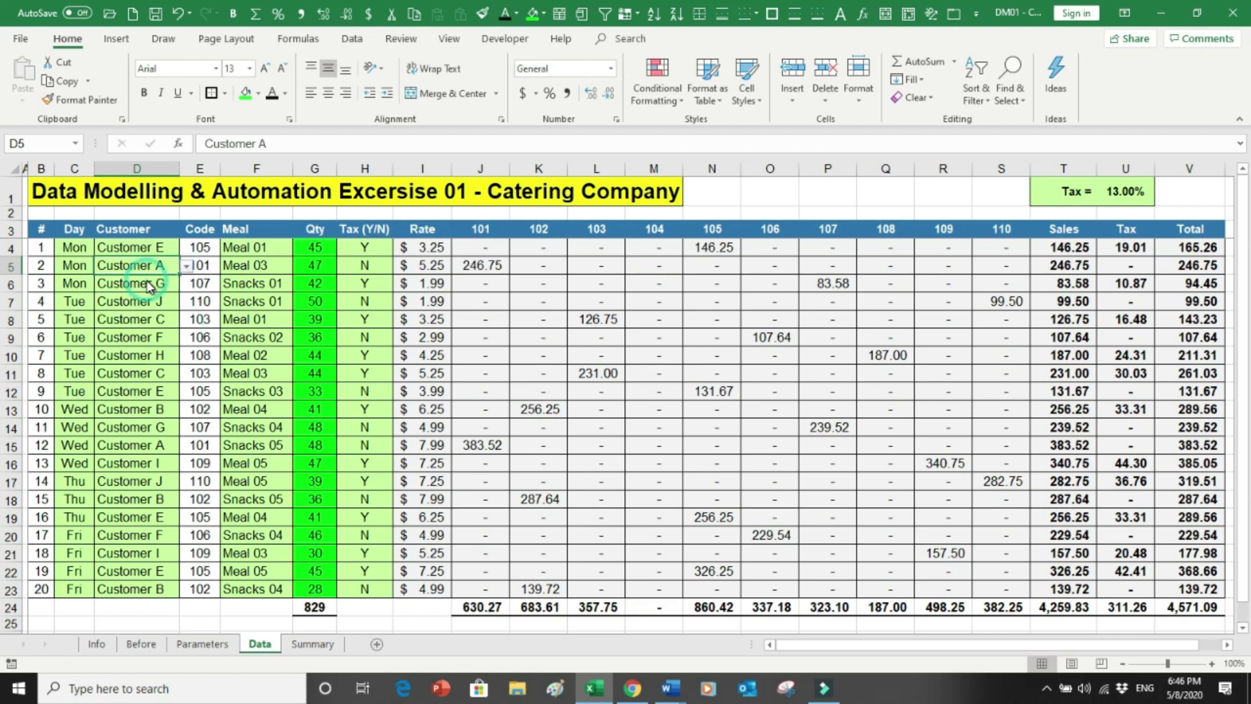
# Change the meal in F5 to Snacks 03 and inspect the formulas in J5 and U5
pyautogui.click(280, 270)
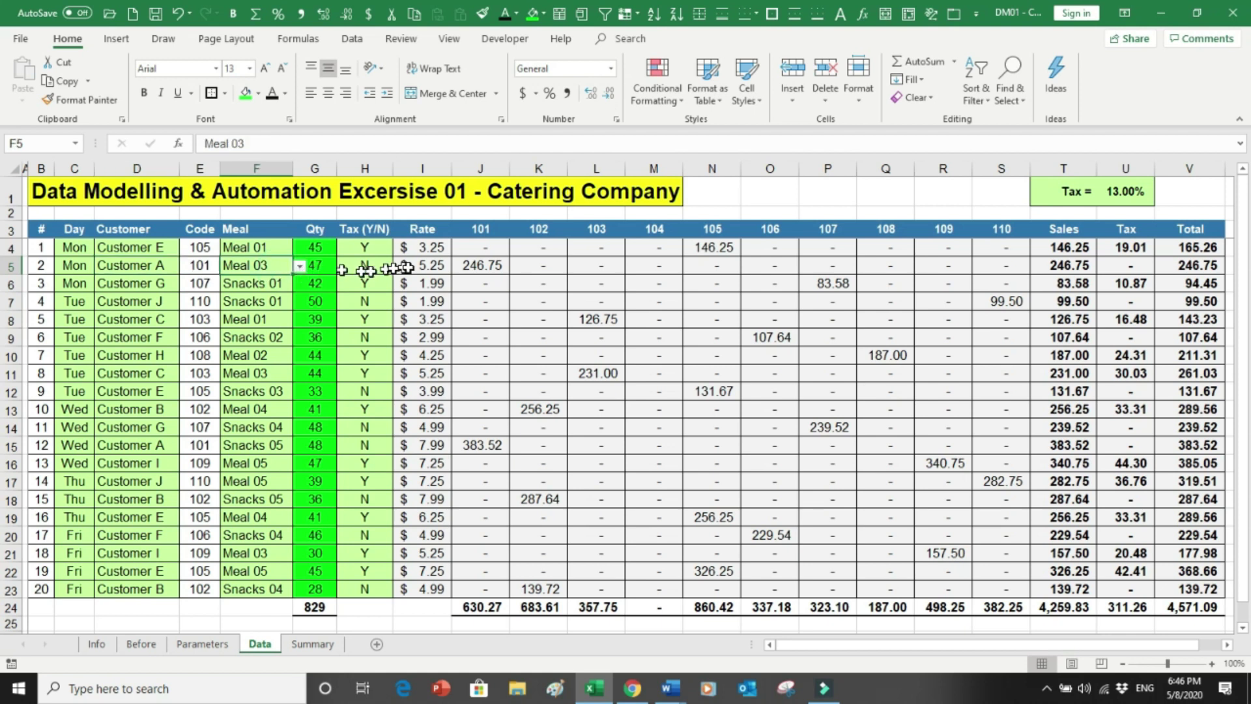
pyautogui.click(300, 266)
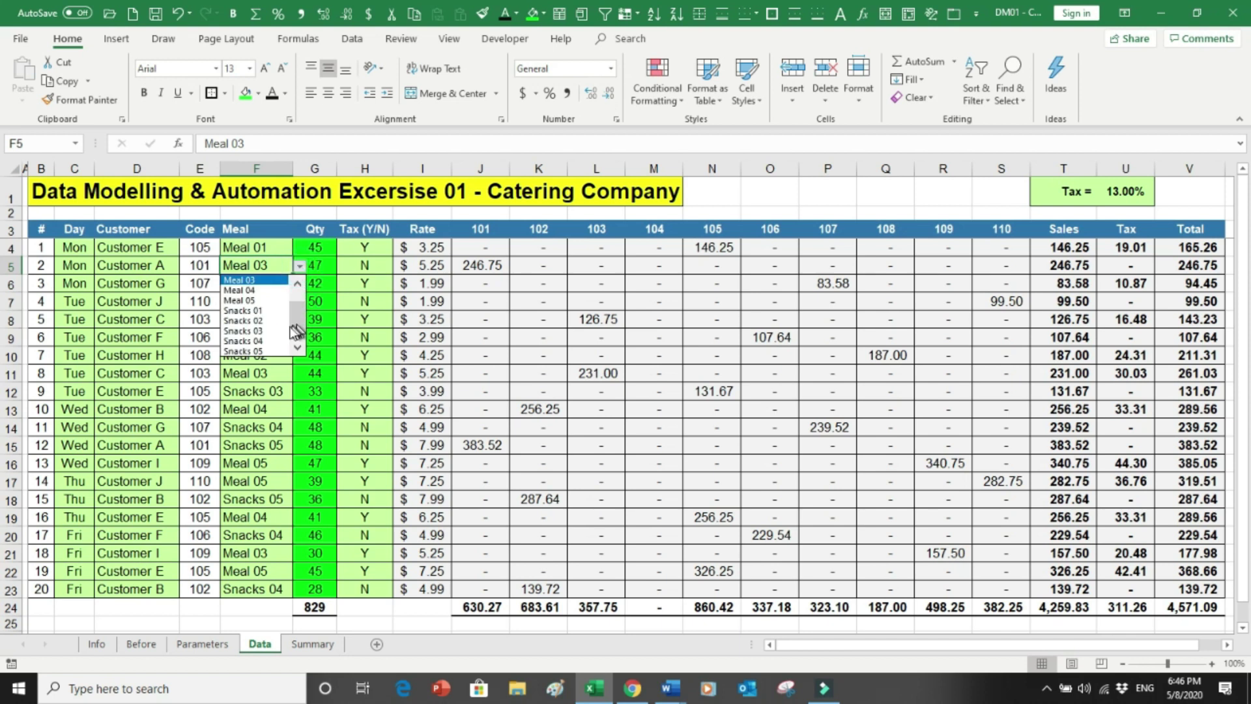
pyautogui.click(266, 331)
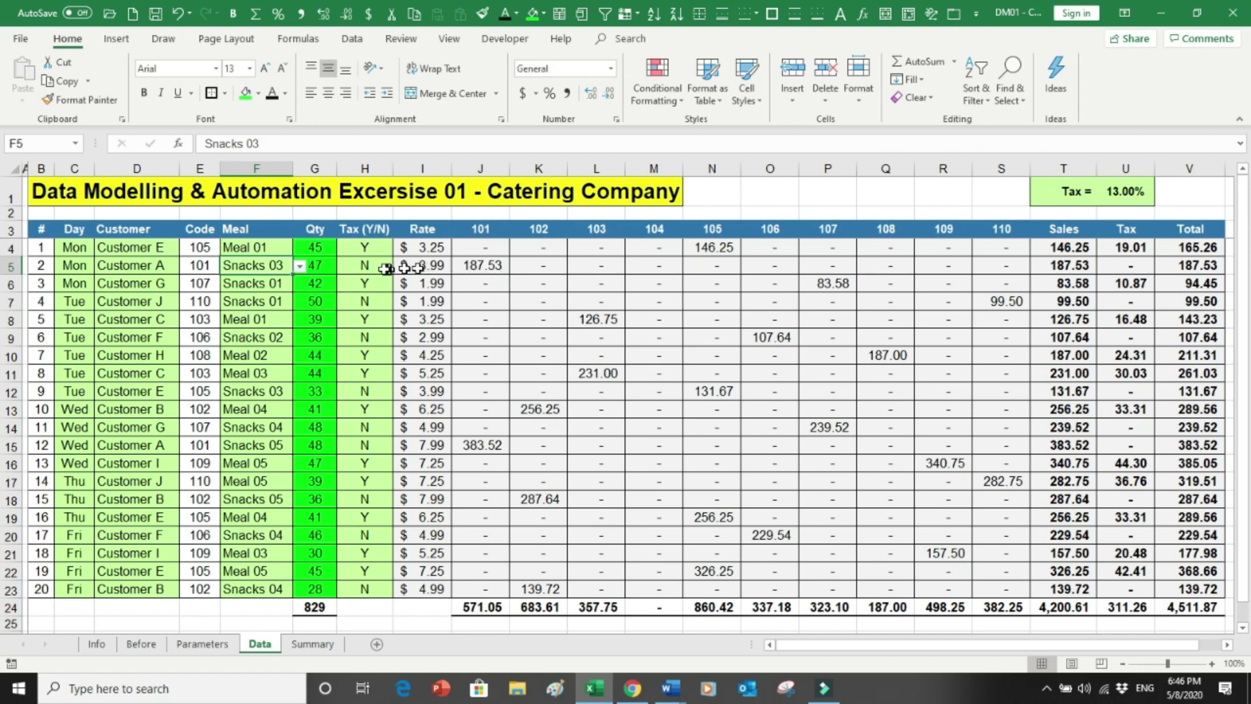
pyautogui.click(487, 273)
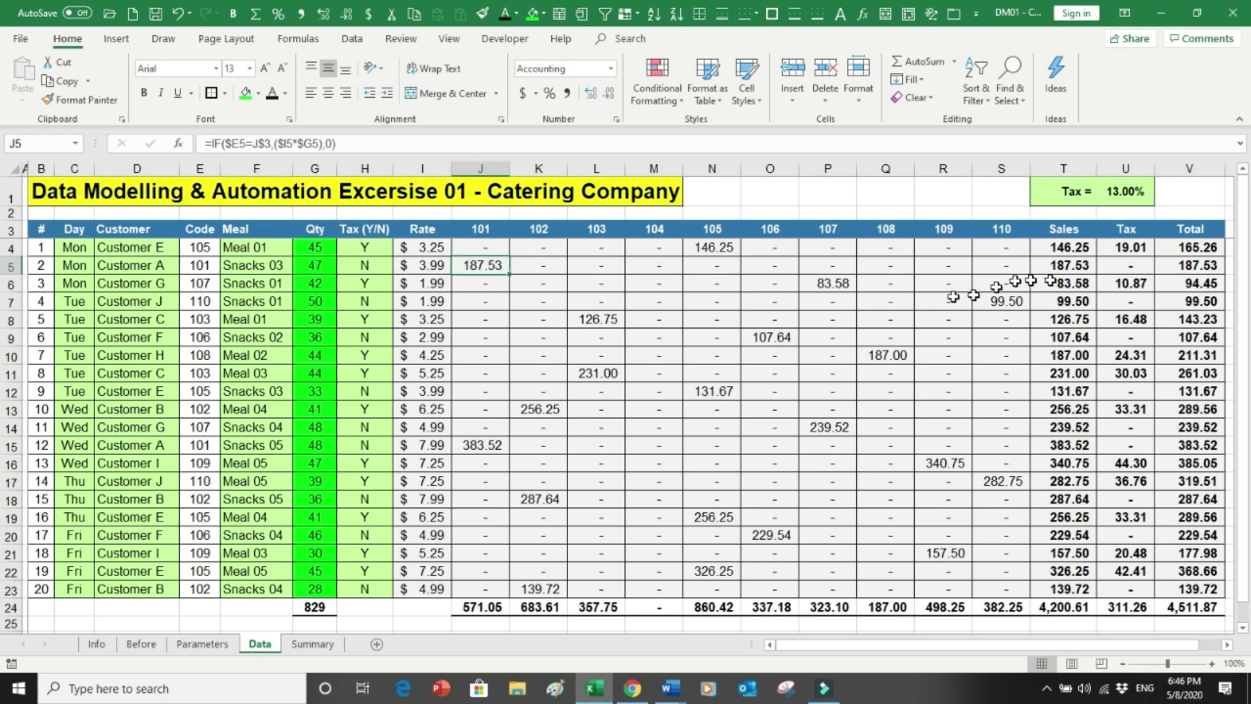
pyautogui.click(1125, 268)
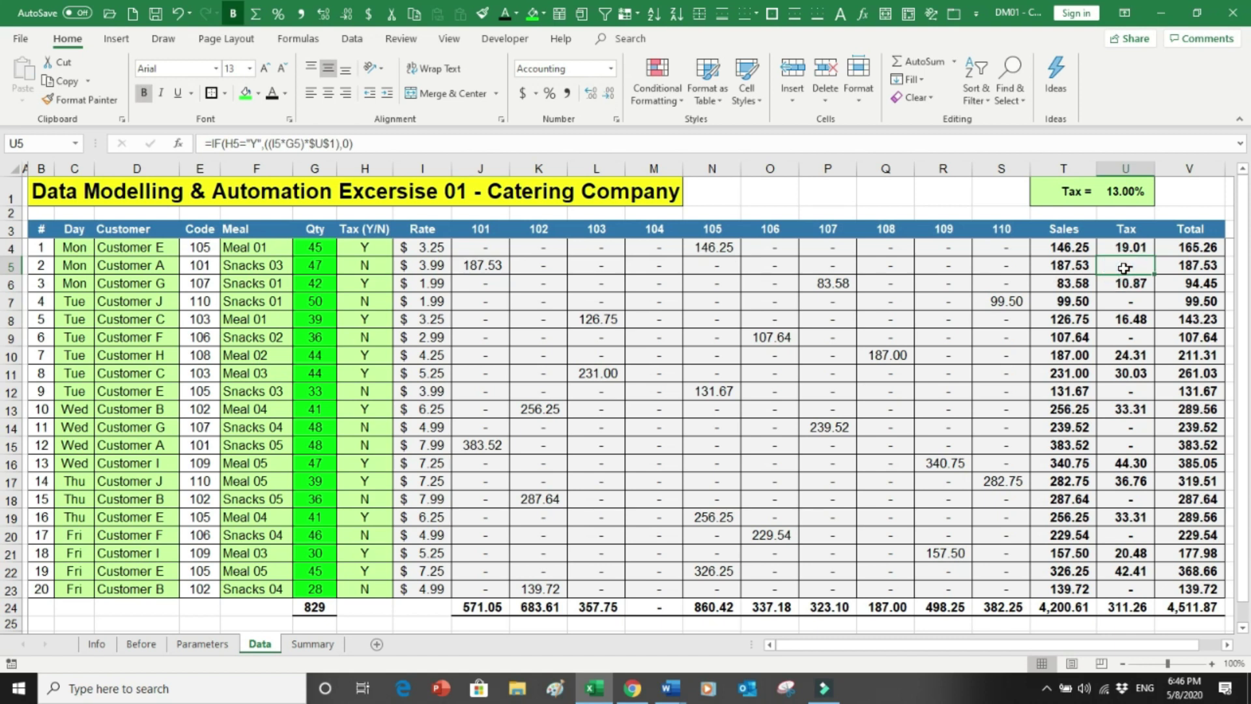
# Clear the Customer, Meal and Tax (Y/N) entries in rows 22 and 23, keeping the quantities
pyautogui.moveTo(124, 571); pyautogui.dragTo(128, 582)
pyautogui.press('Delete')
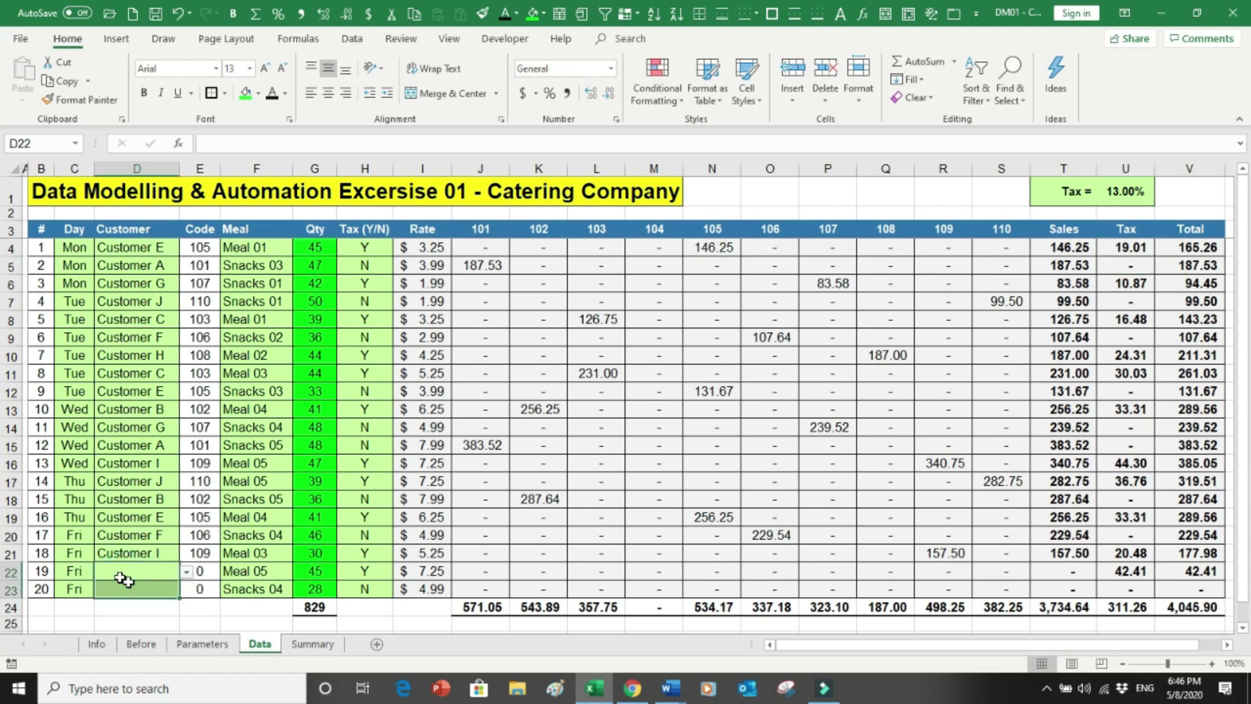
pyautogui.press('Right')
pyautogui.press('Right')
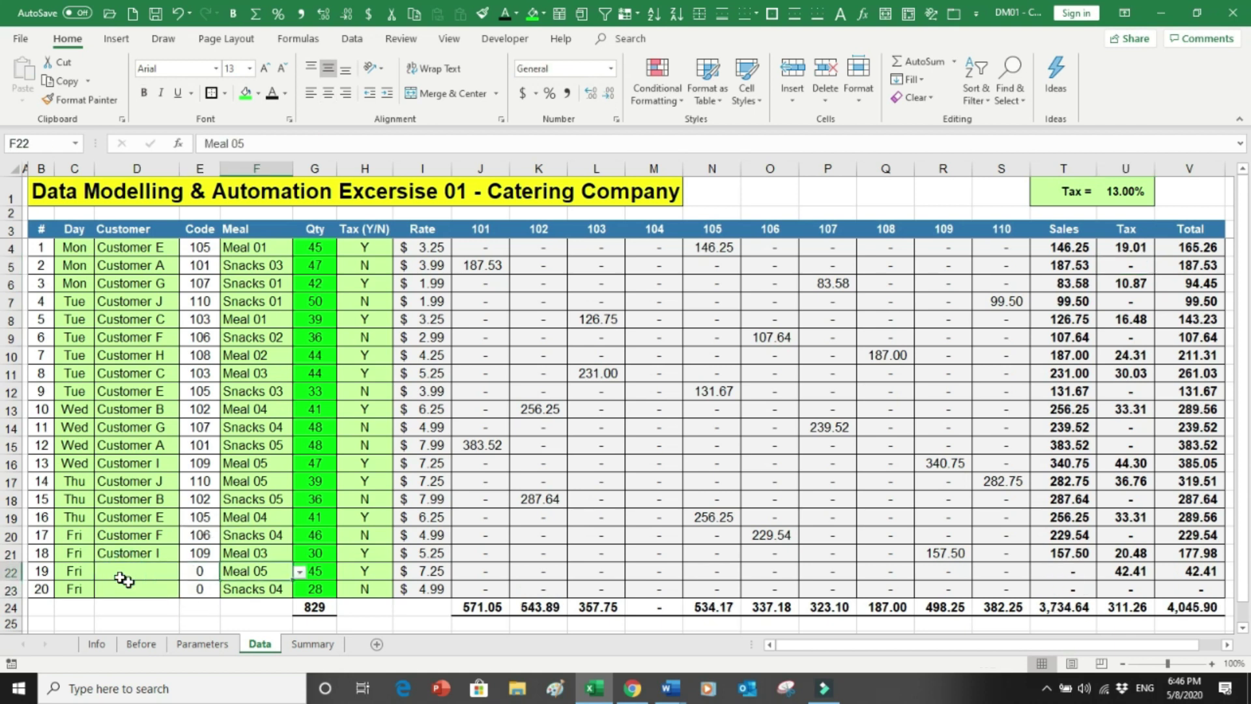
pyautogui.hotkey('shift', 'Down')
pyautogui.press('Delete')
pyautogui.press('Right')
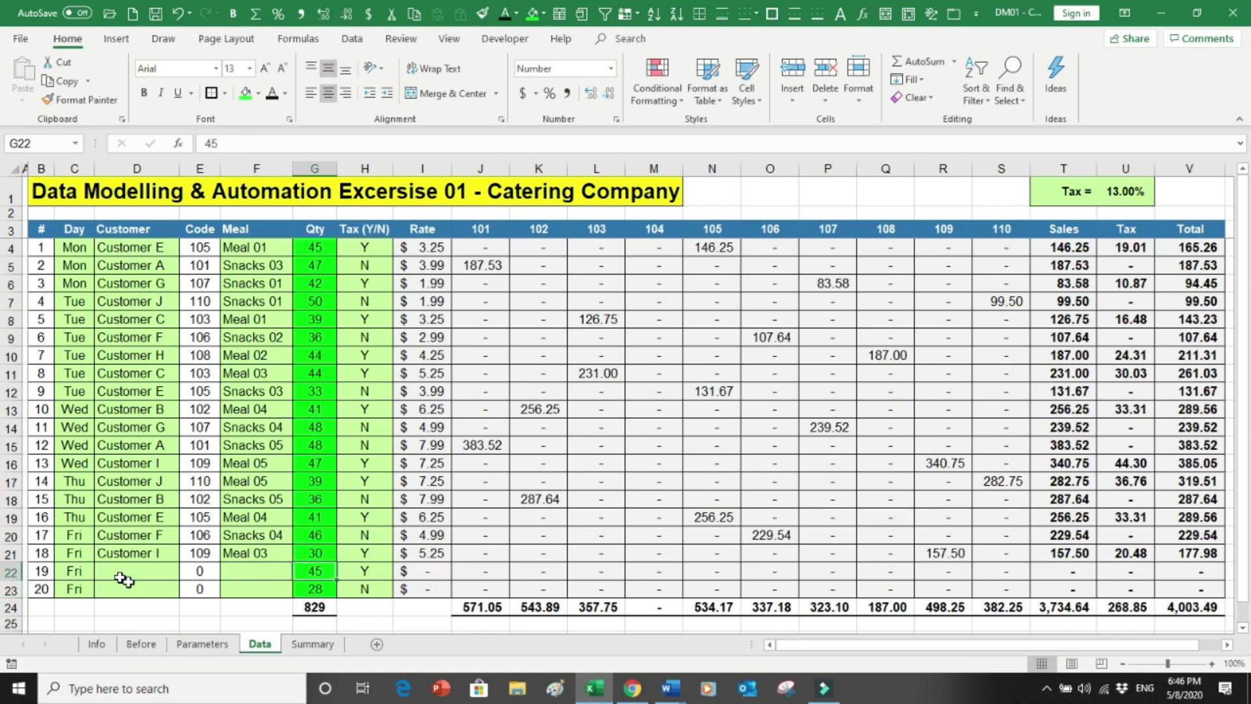
pyautogui.press('Right')
pyautogui.hotkey('shift', 'Down')
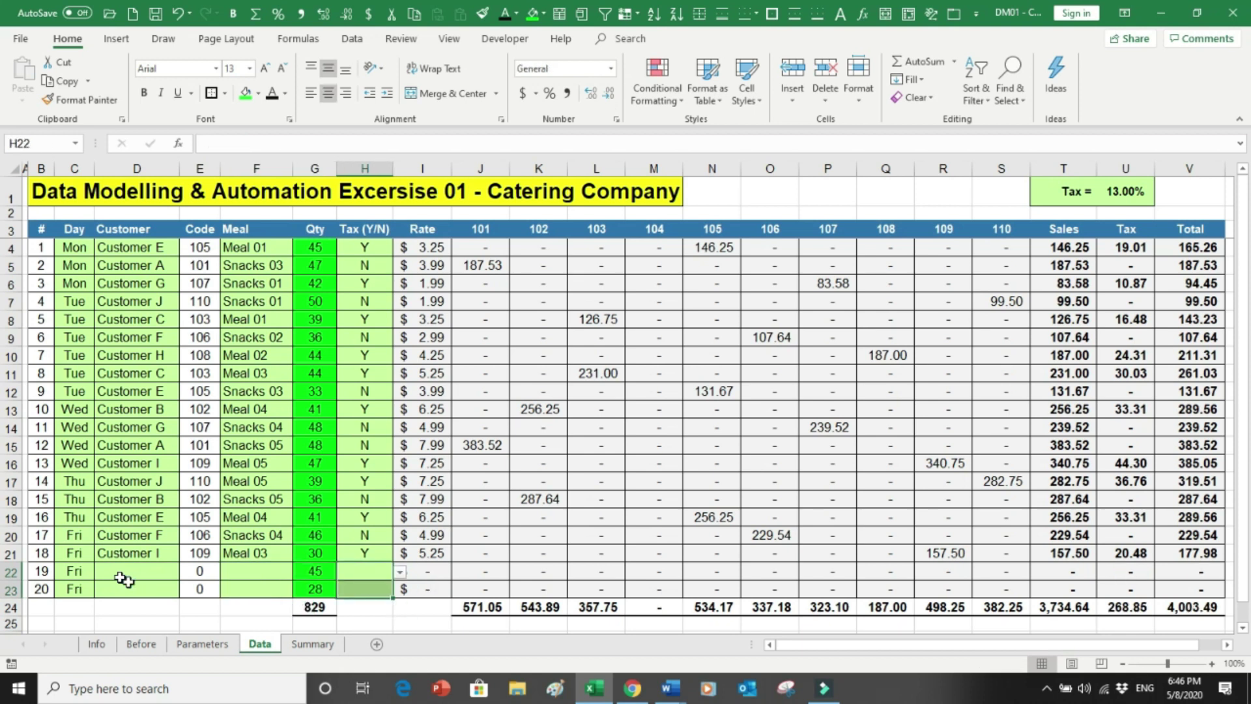
pyautogui.press('Delete')
# Fill in row 22 with Customer D, Meal 05 and Y for tax
pyautogui.click(151, 570)
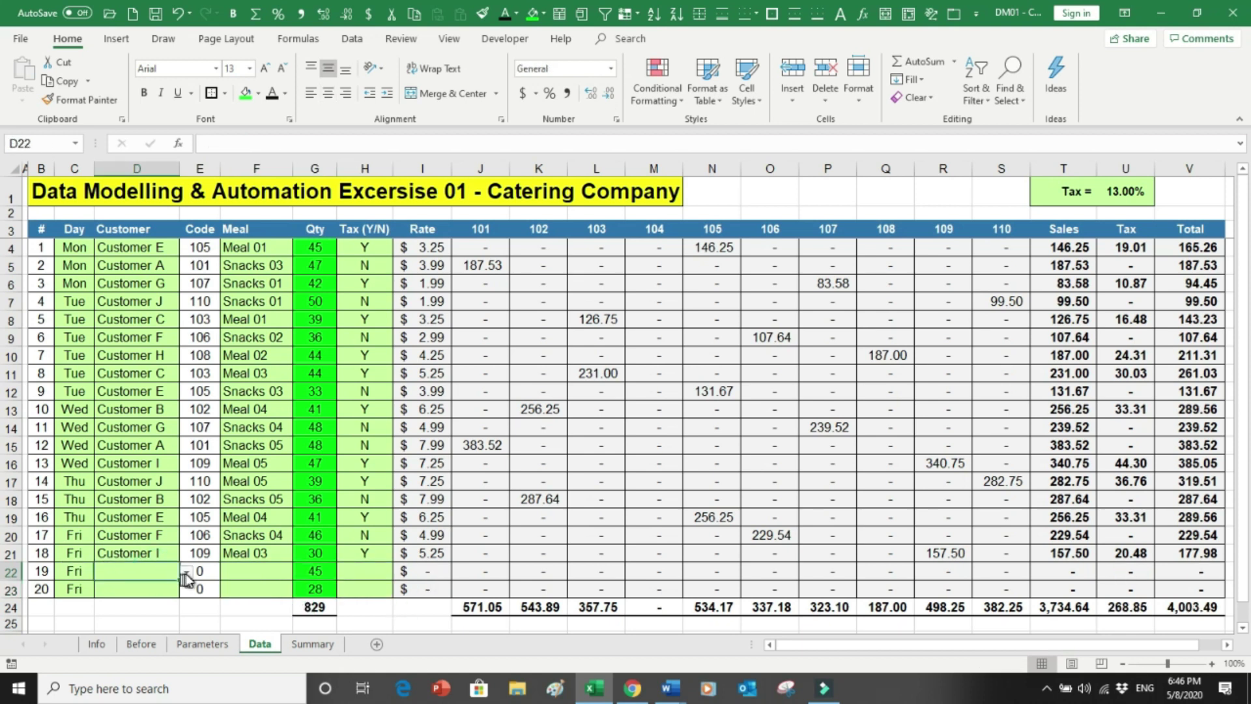
pyautogui.click(187, 571)
pyautogui.click(155, 619)
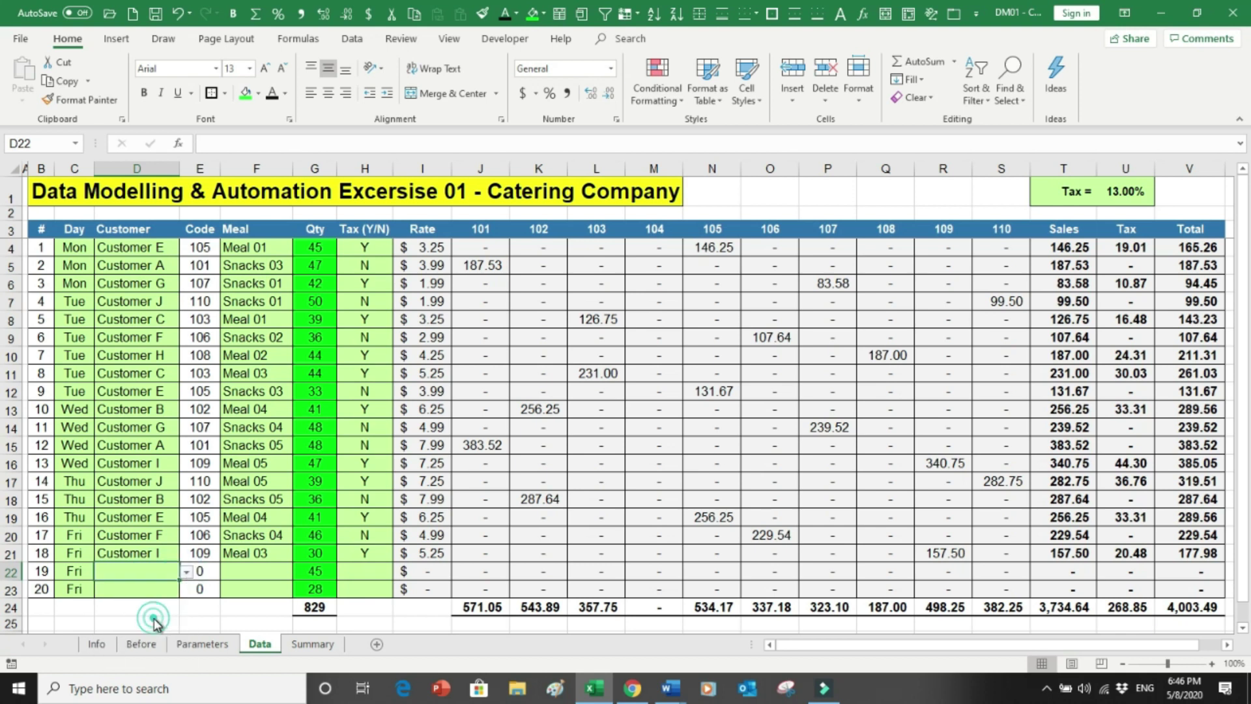
pyautogui.click(236, 571)
pyautogui.click(298, 572)
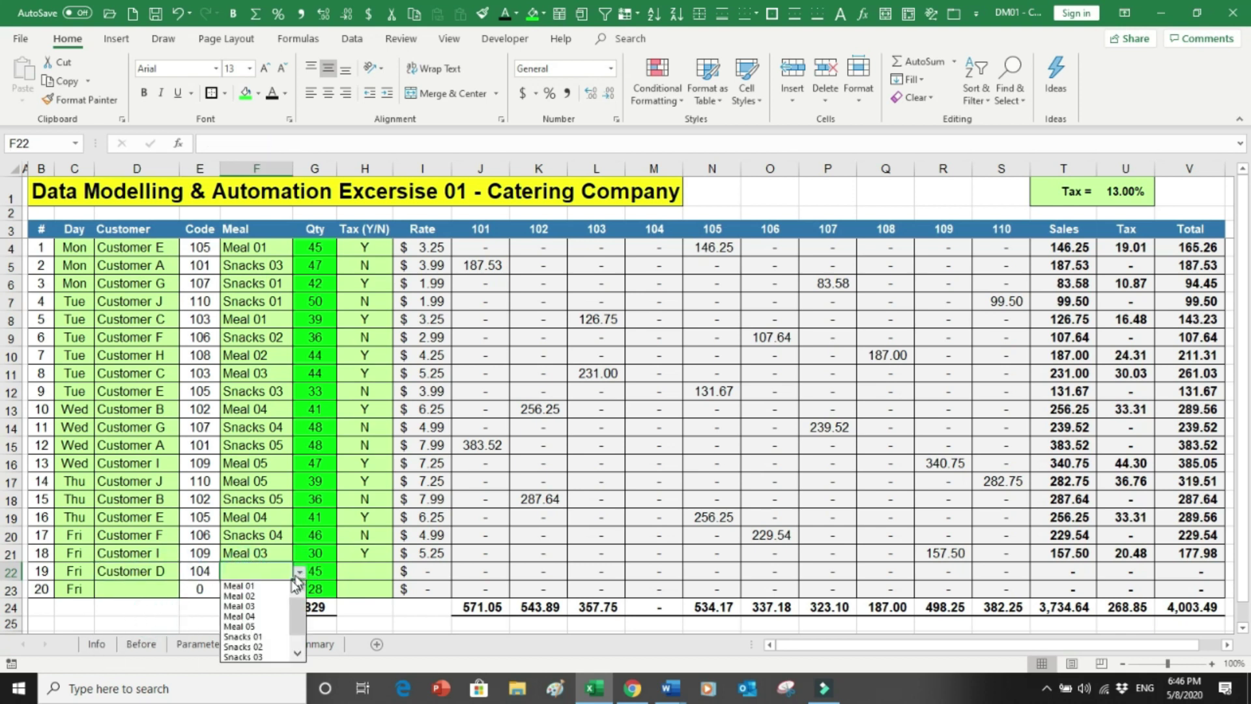
pyautogui.click(249, 624)
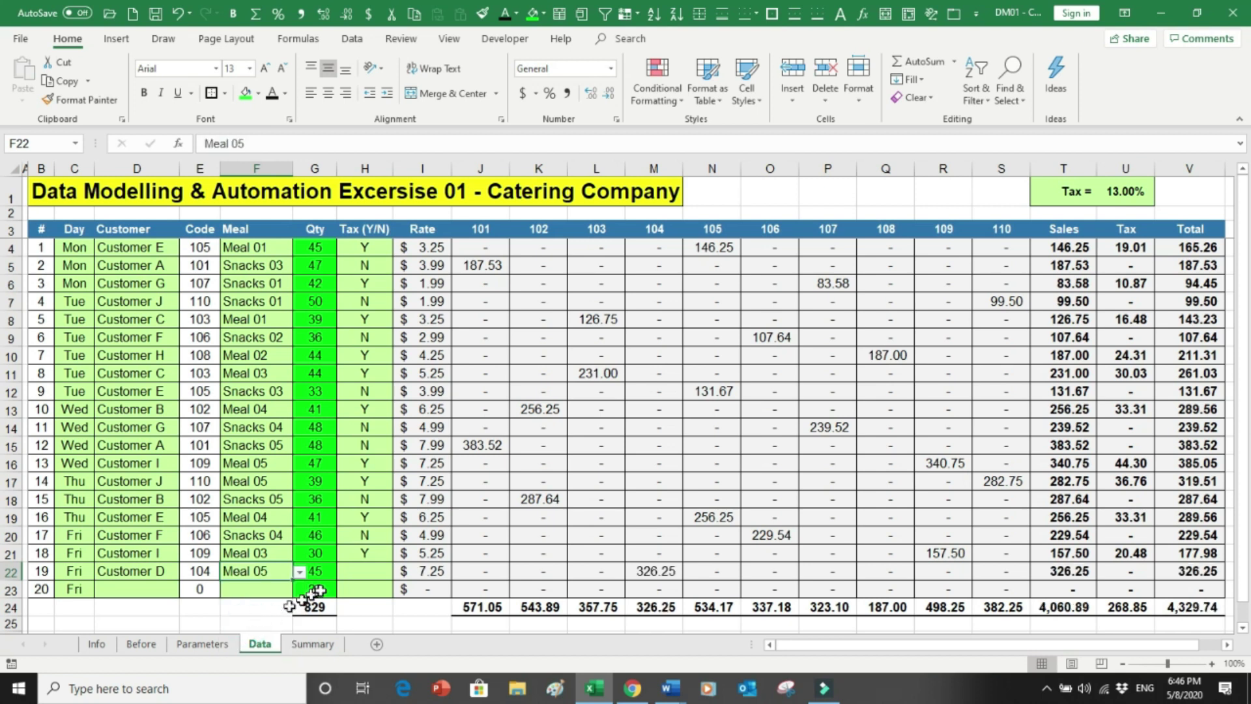
pyautogui.click(362, 571)
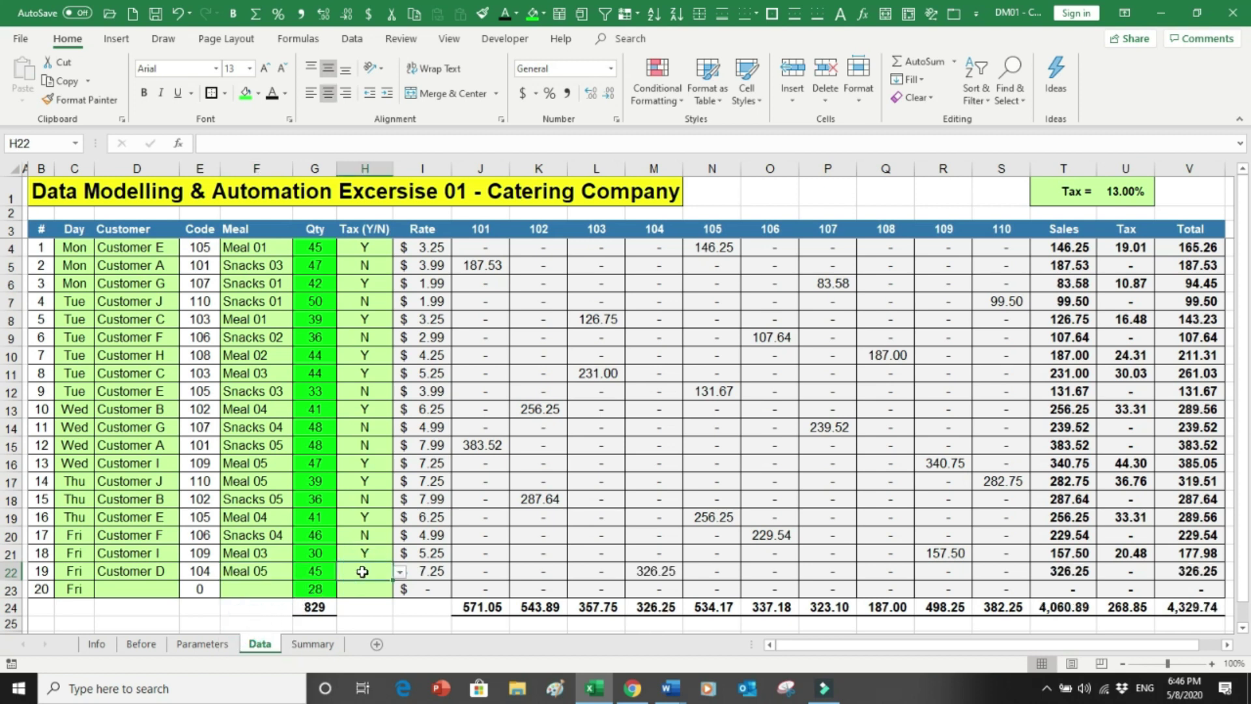
pyautogui.write('Y')
pyautogui.press('Return')
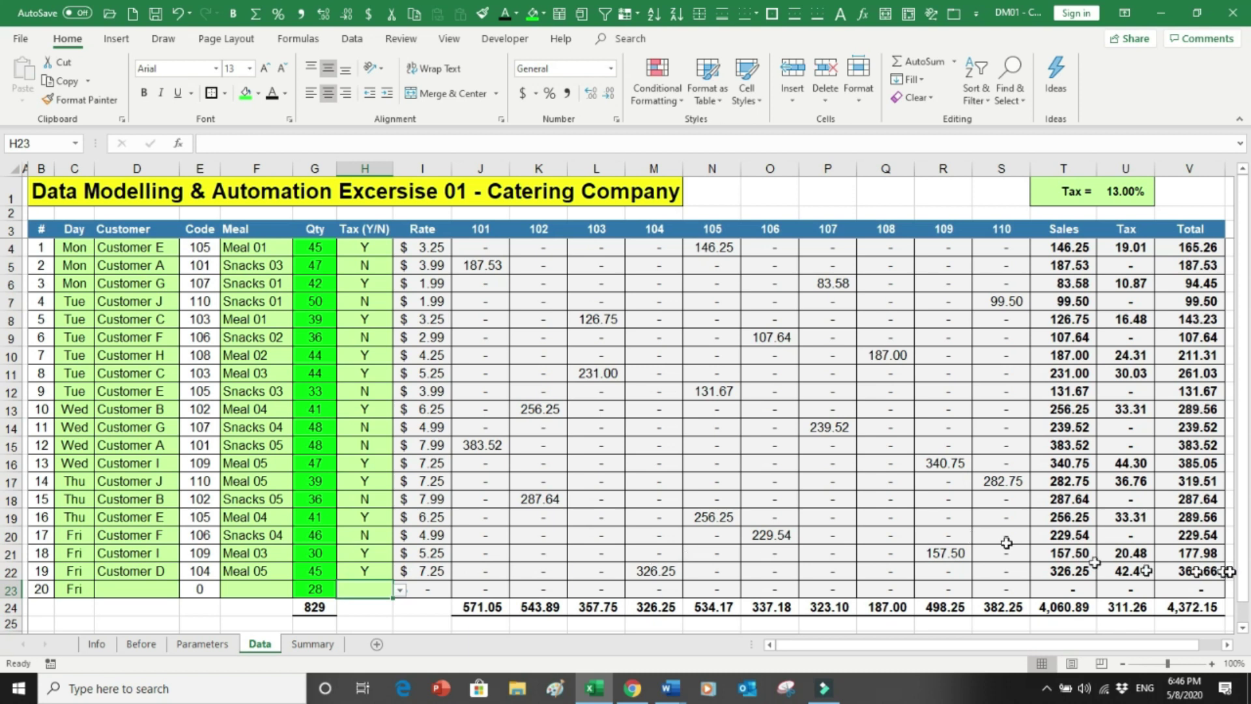
# Fill in row 23 with Customer I, Snacks 04 and N for tax
pyautogui.click(152, 590)
pyautogui.click(187, 592)
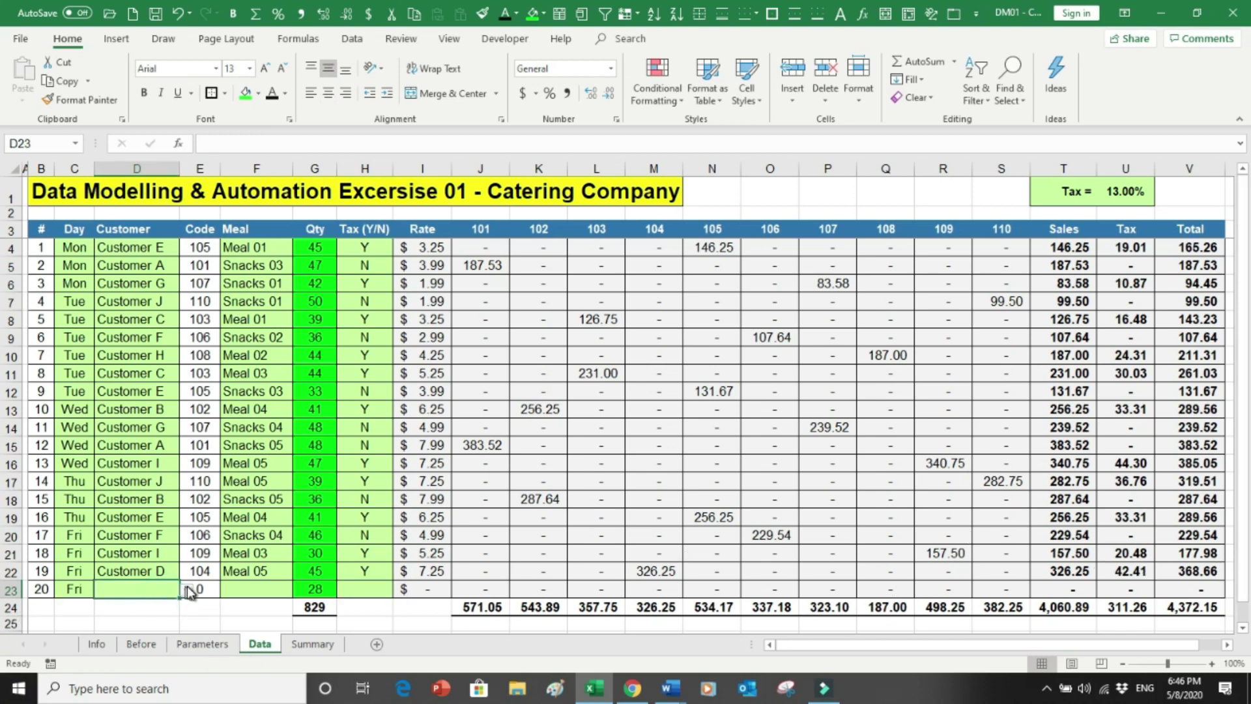
pyautogui.click(184, 572)
pyautogui.click(185, 573)
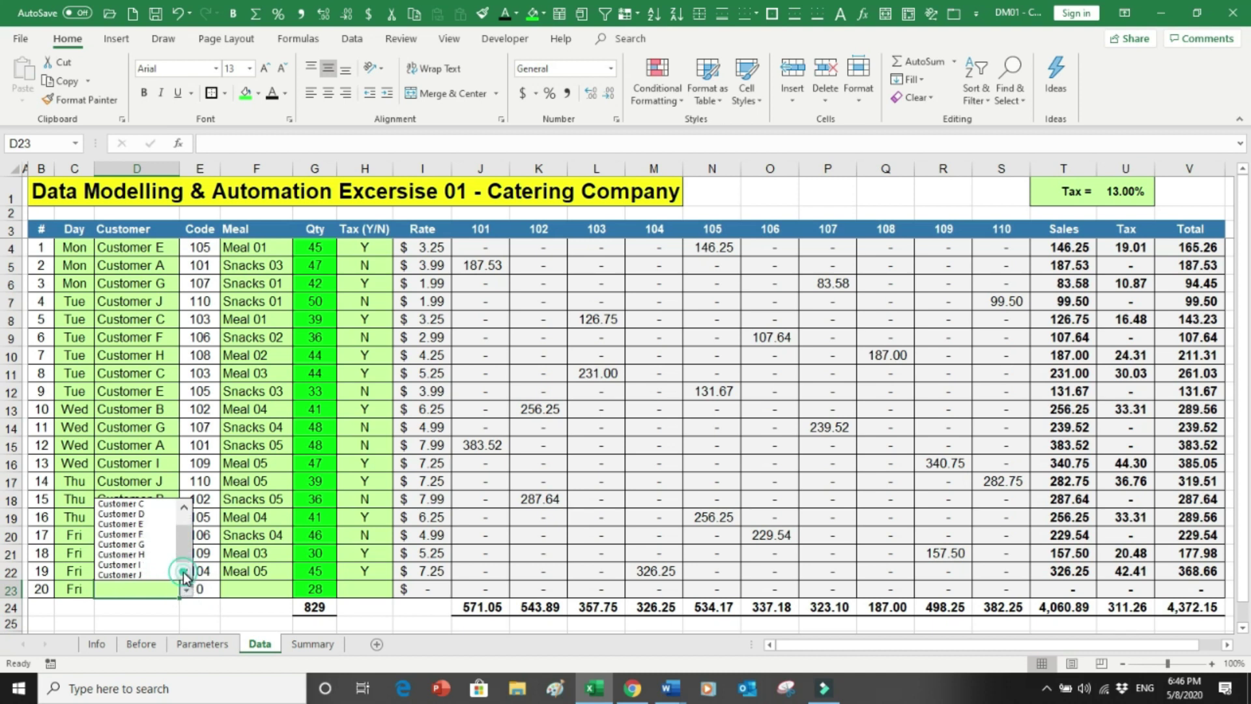
pyautogui.click(149, 565)
pyautogui.click(264, 592)
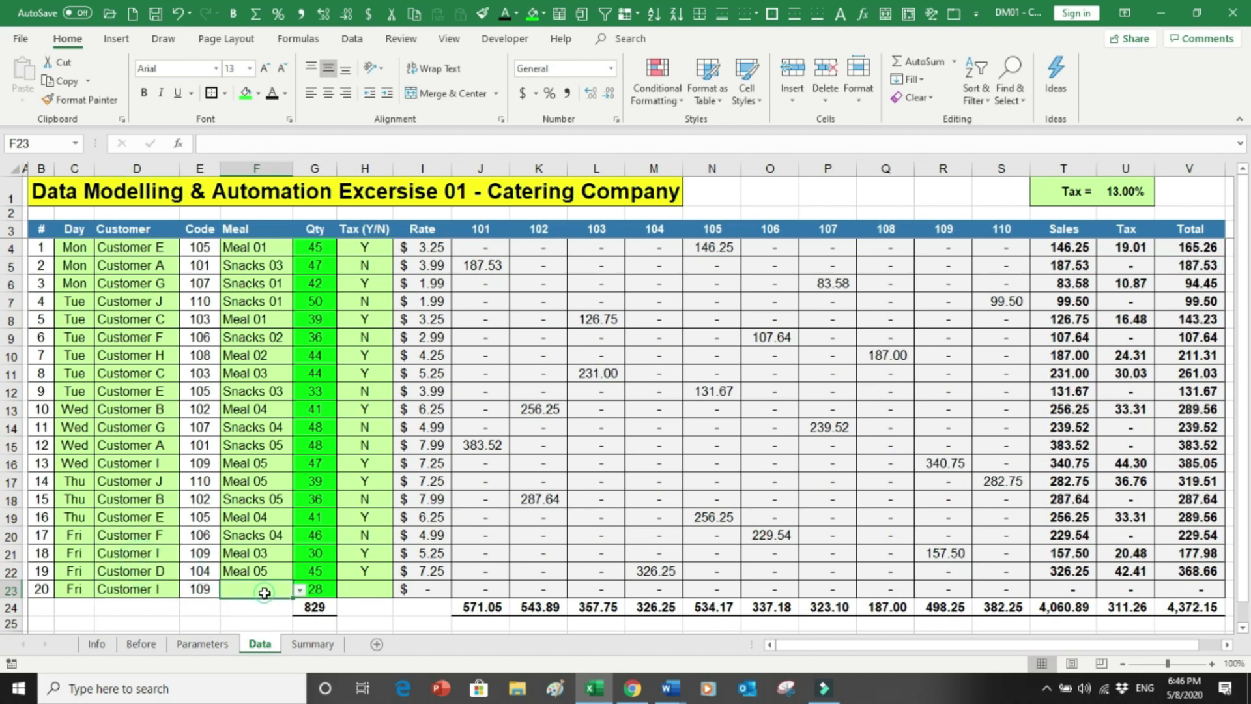
pyautogui.click(299, 590)
pyautogui.moveTo(298, 537); pyautogui.dragTo(299, 582)
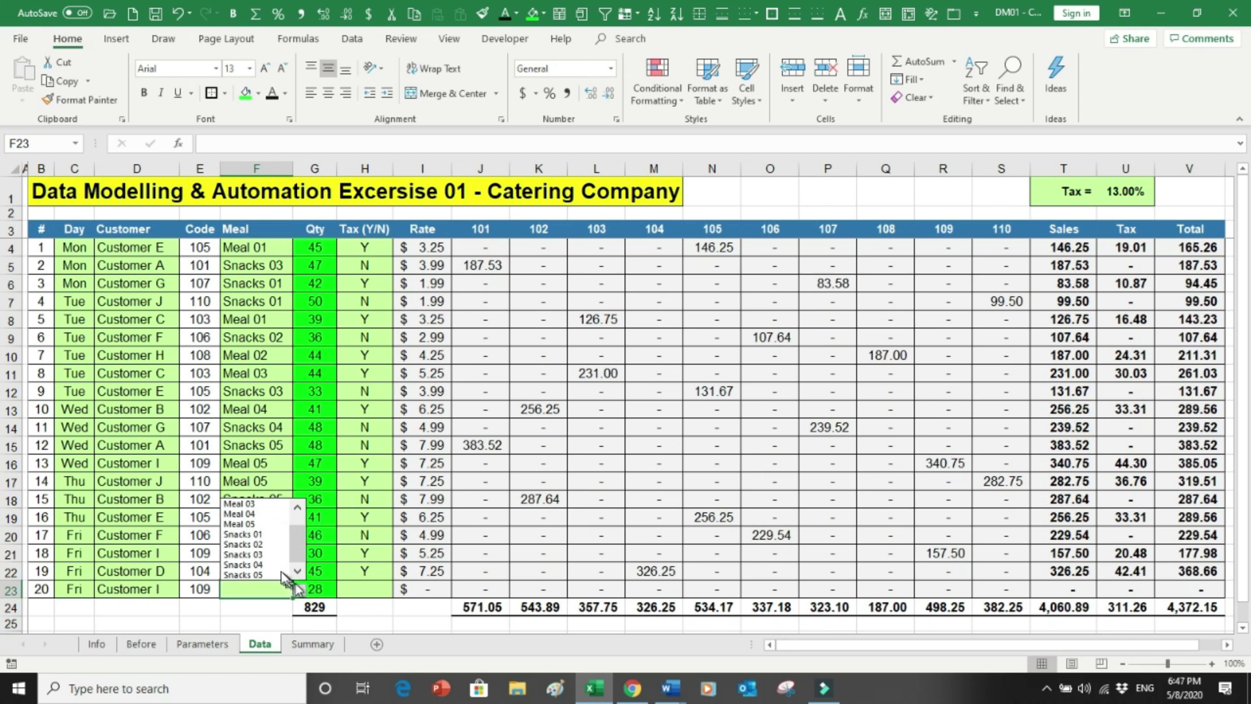
pyautogui.click(251, 565)
pyautogui.click(362, 585)
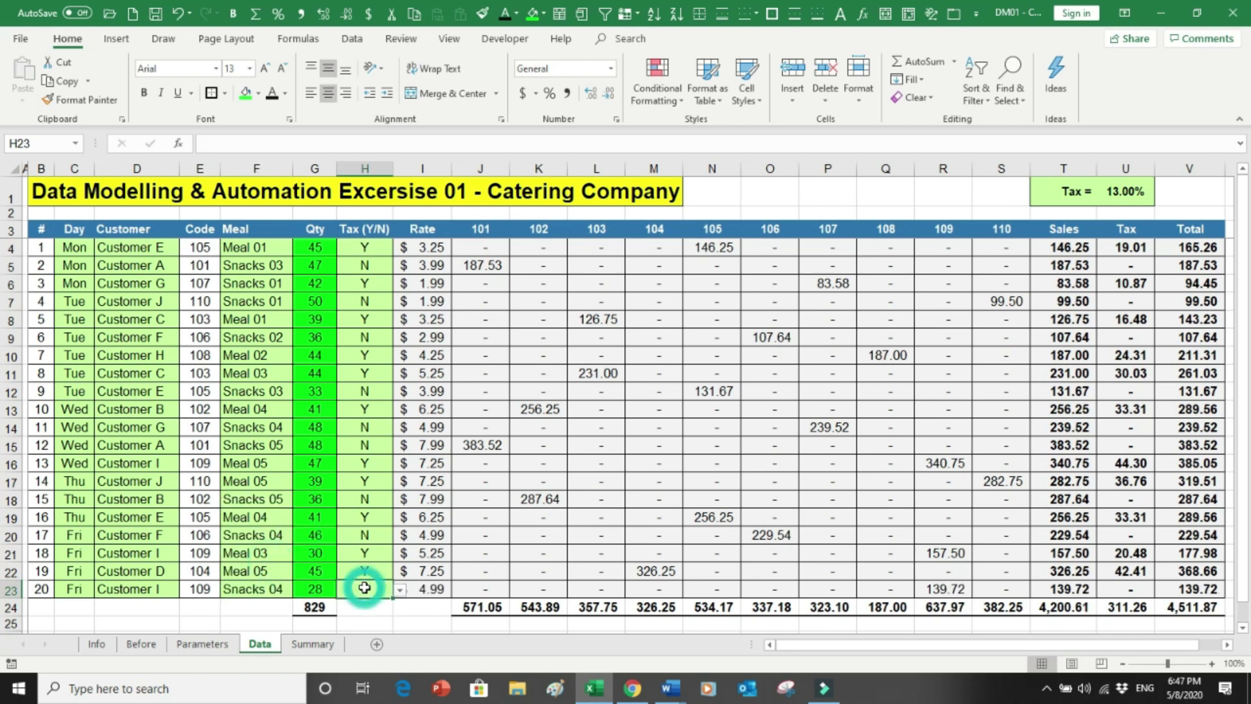
pyautogui.write('n')
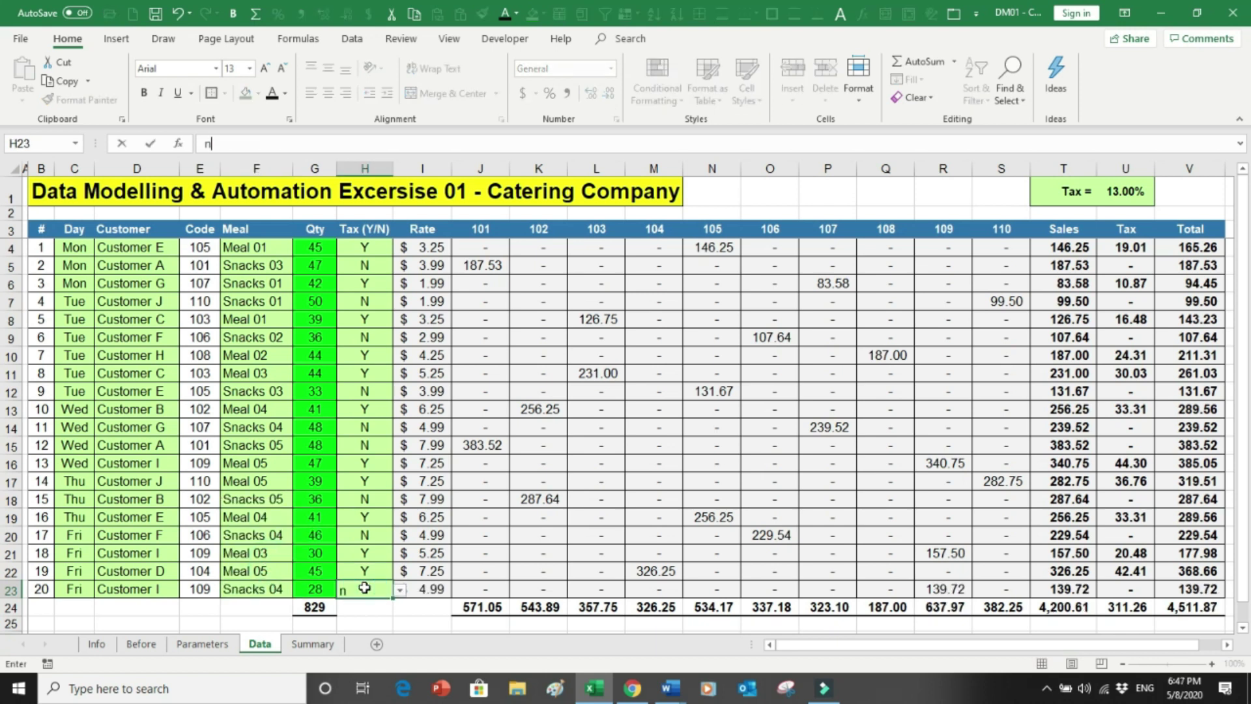
pyautogui.press('Return')
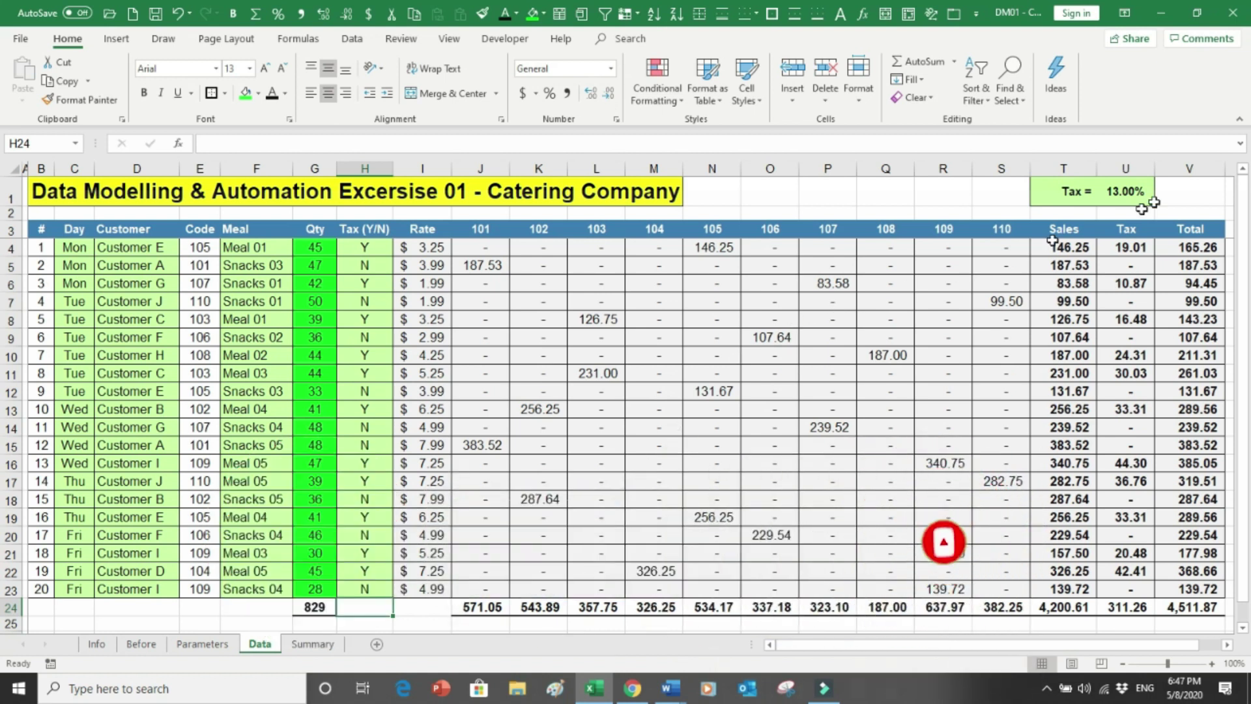
# Try a tax rate of 1% in U1, and undo the change
pyautogui.click(1121, 191)
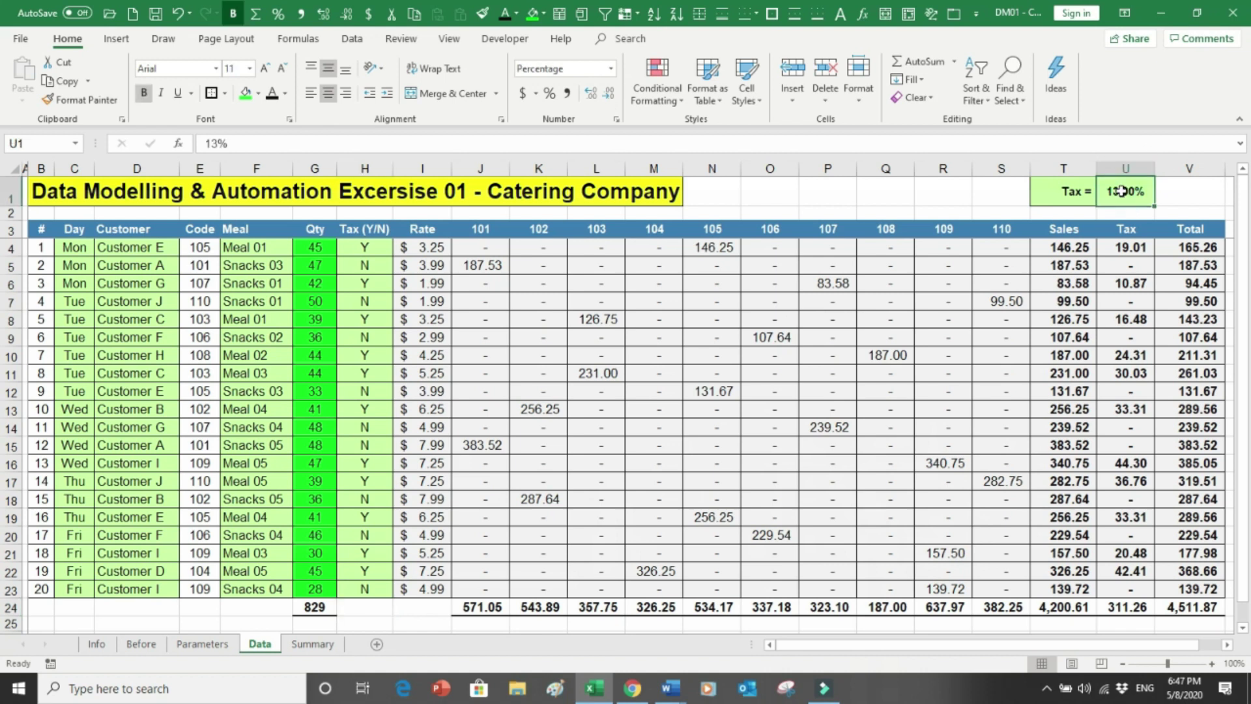
pyautogui.write('1')
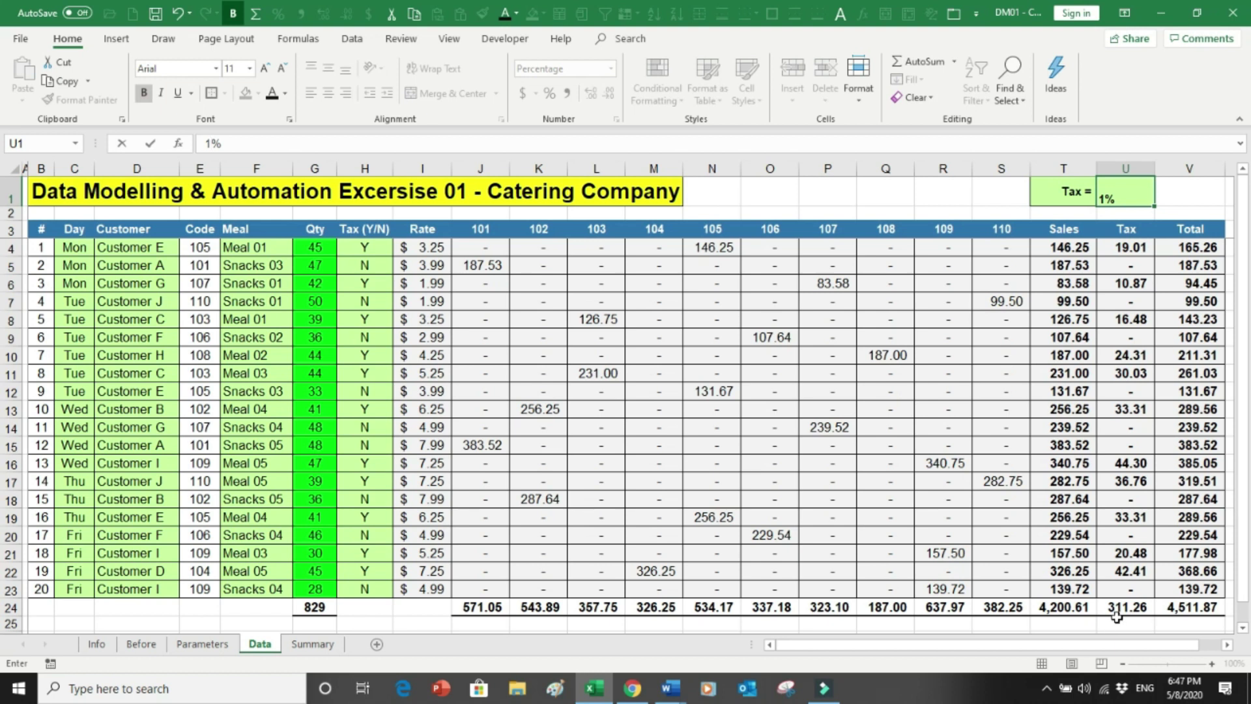
pyautogui.press('Return')
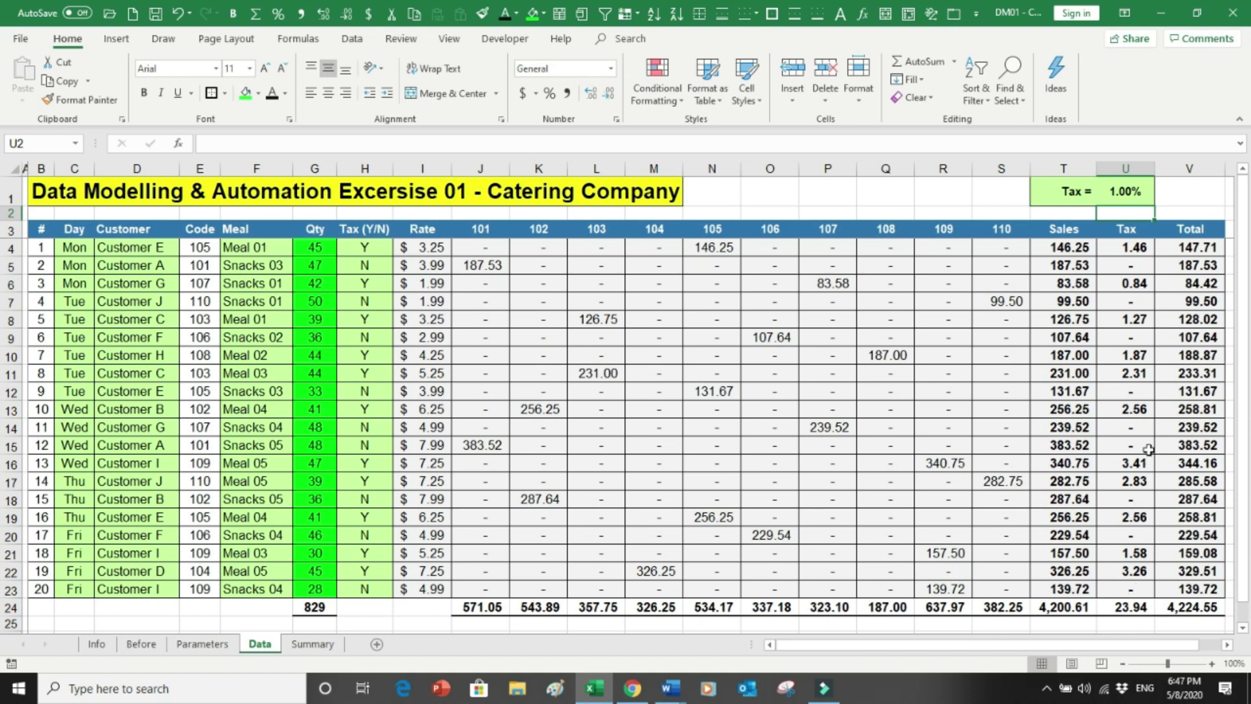
pyautogui.hotkey('ctrl', 'z')
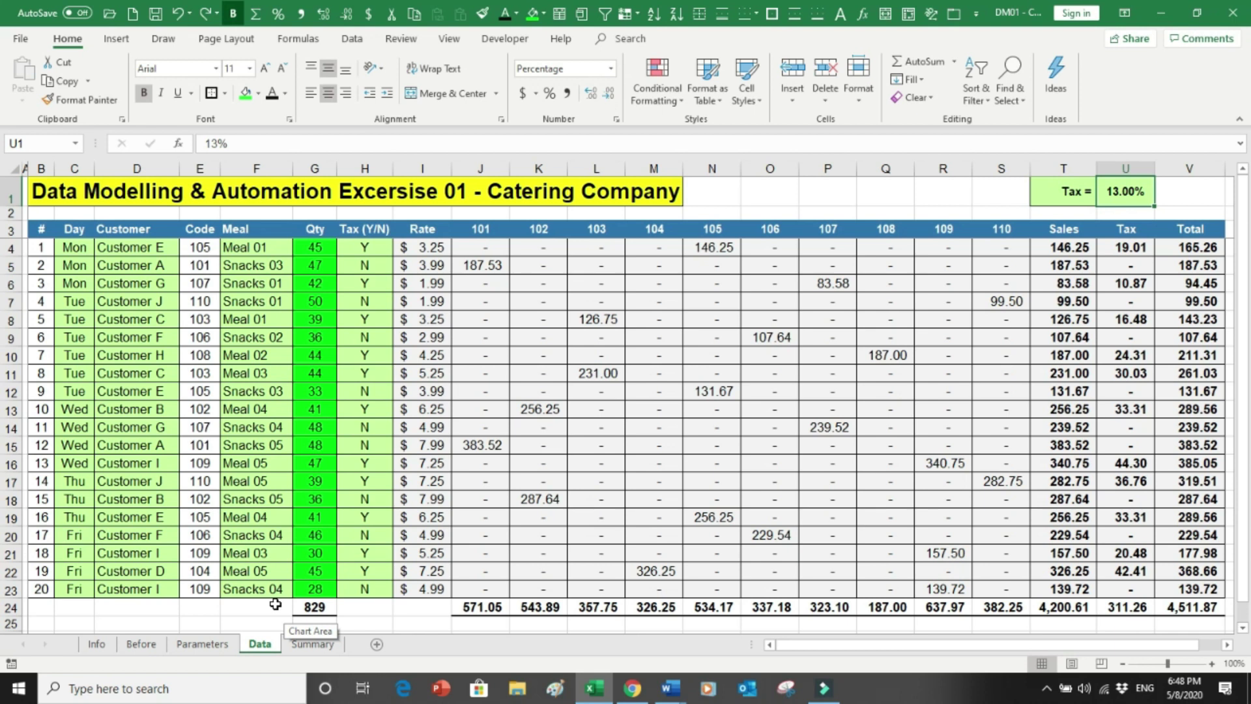
# Examine the Code and Customer columns on the Summary sheet and the Sales lookup formula in D3
pyautogui.click(308, 644)
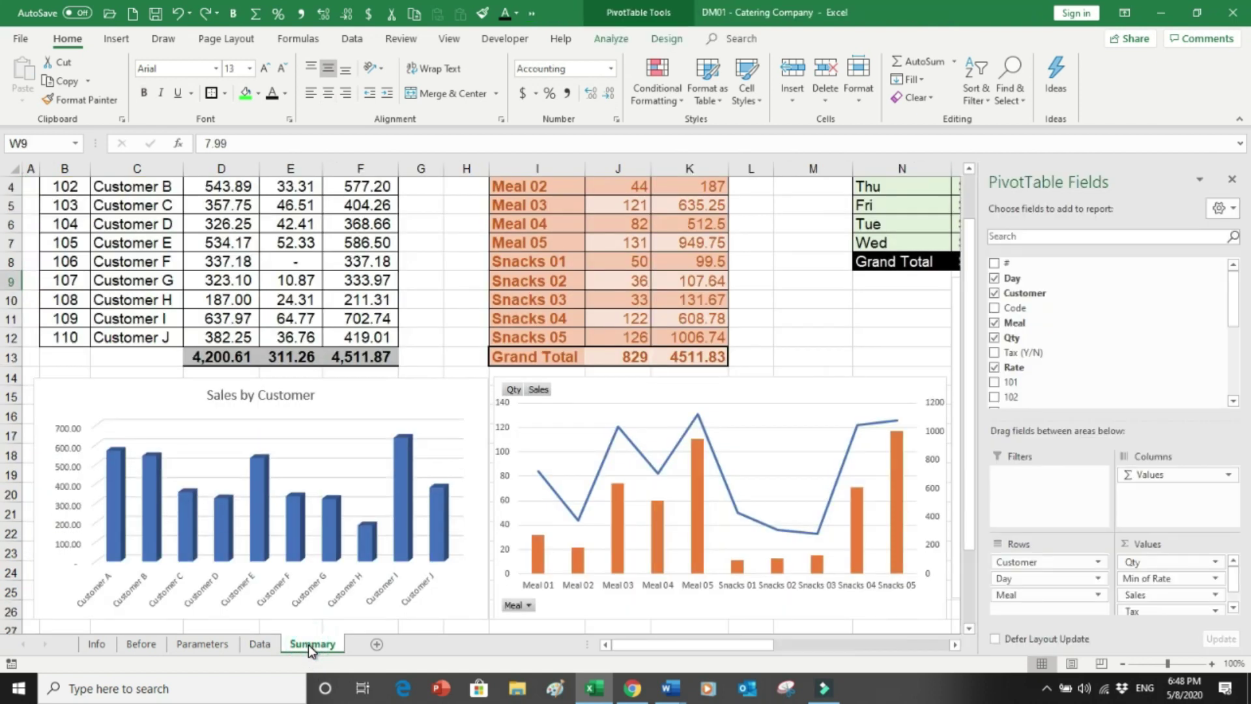
pyautogui.scroll(1, 307, 644)
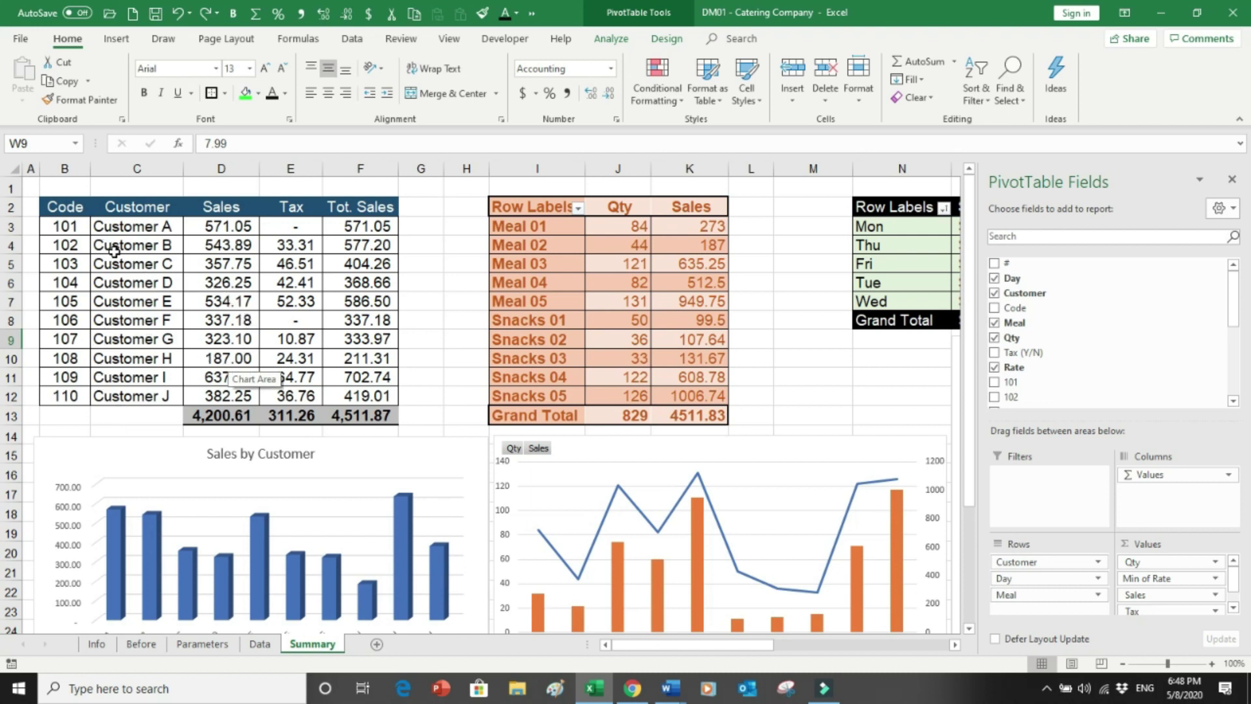
pyautogui.moveTo(65, 226); pyautogui.dragTo(65, 358)
pyautogui.moveTo(147, 226); pyautogui.dragTo(137, 349)
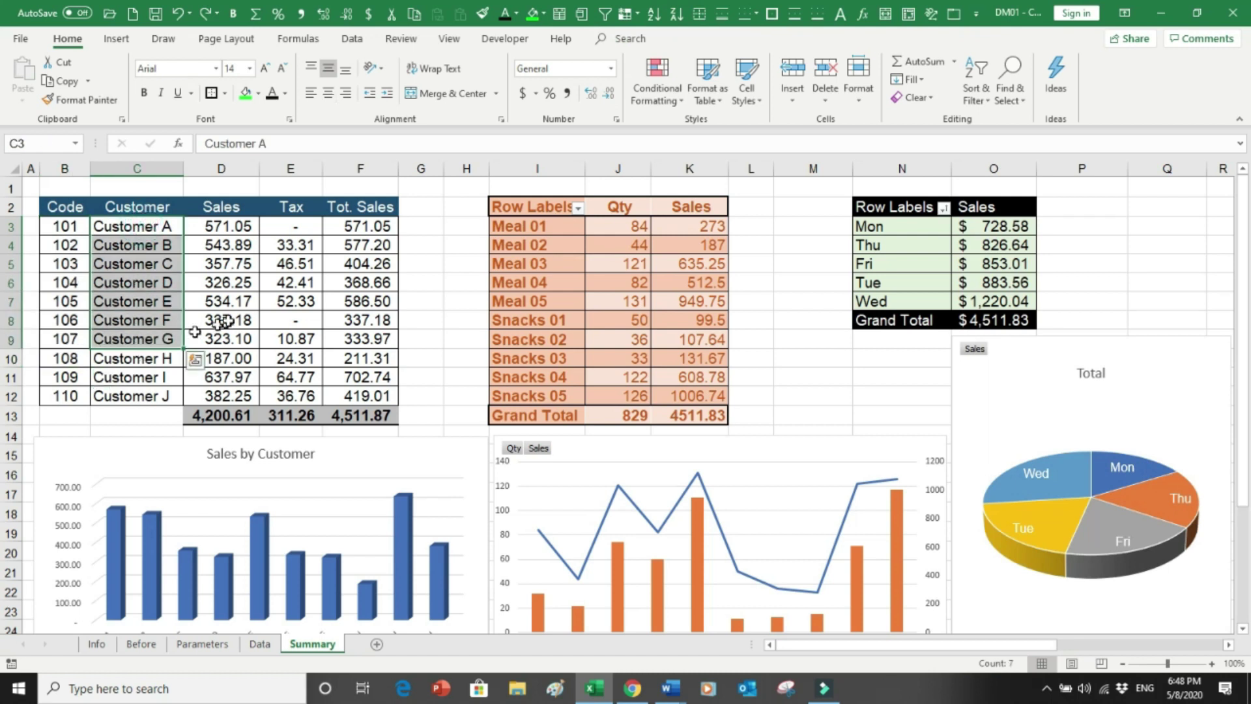
pyautogui.click(228, 226)
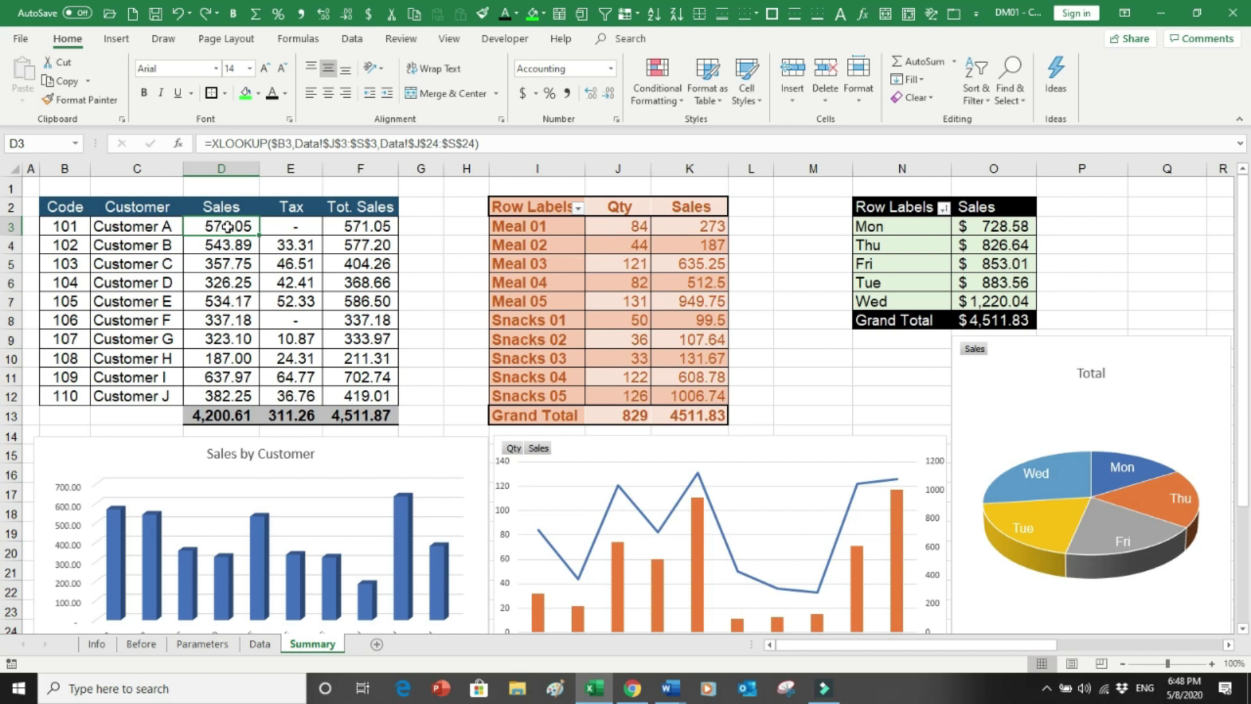
# Examine the Tax, Tot. Sales and Sales formulas for Customer A on the Summary sheet
pyautogui.click(280, 229)
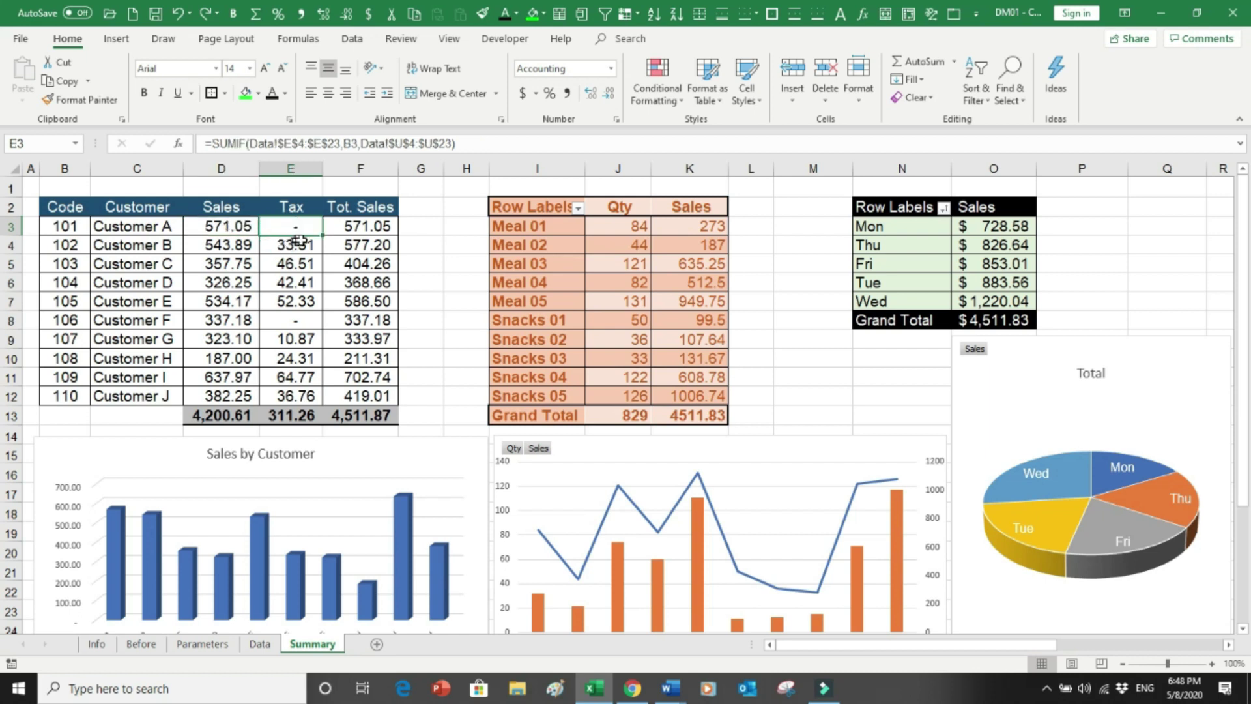
pyautogui.click(360, 226)
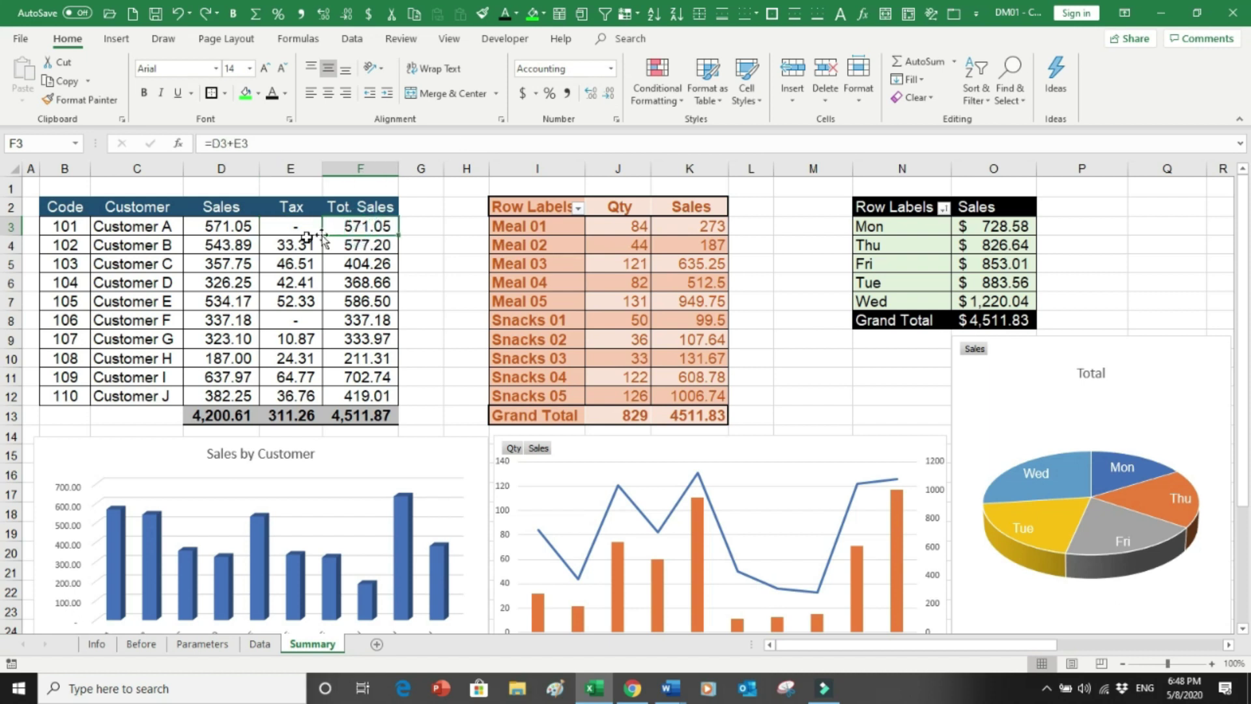
pyautogui.click(220, 226)
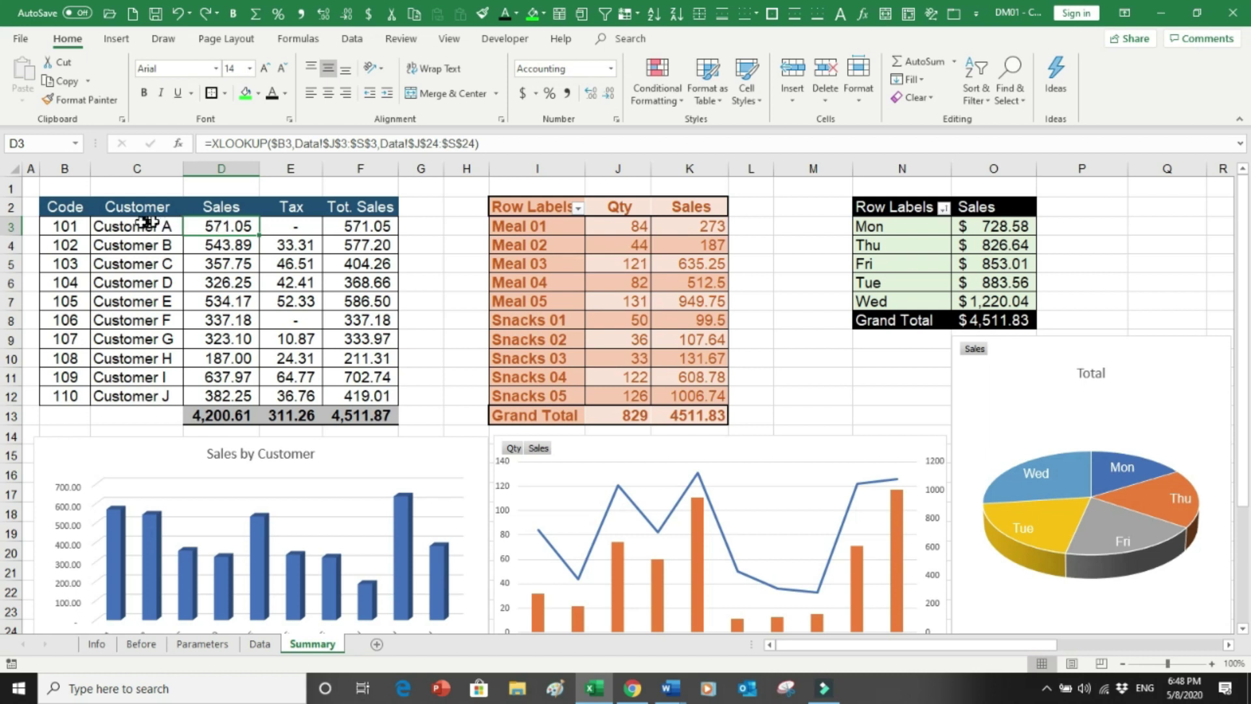
pyautogui.click(64, 234)
pyautogui.click(124, 228)
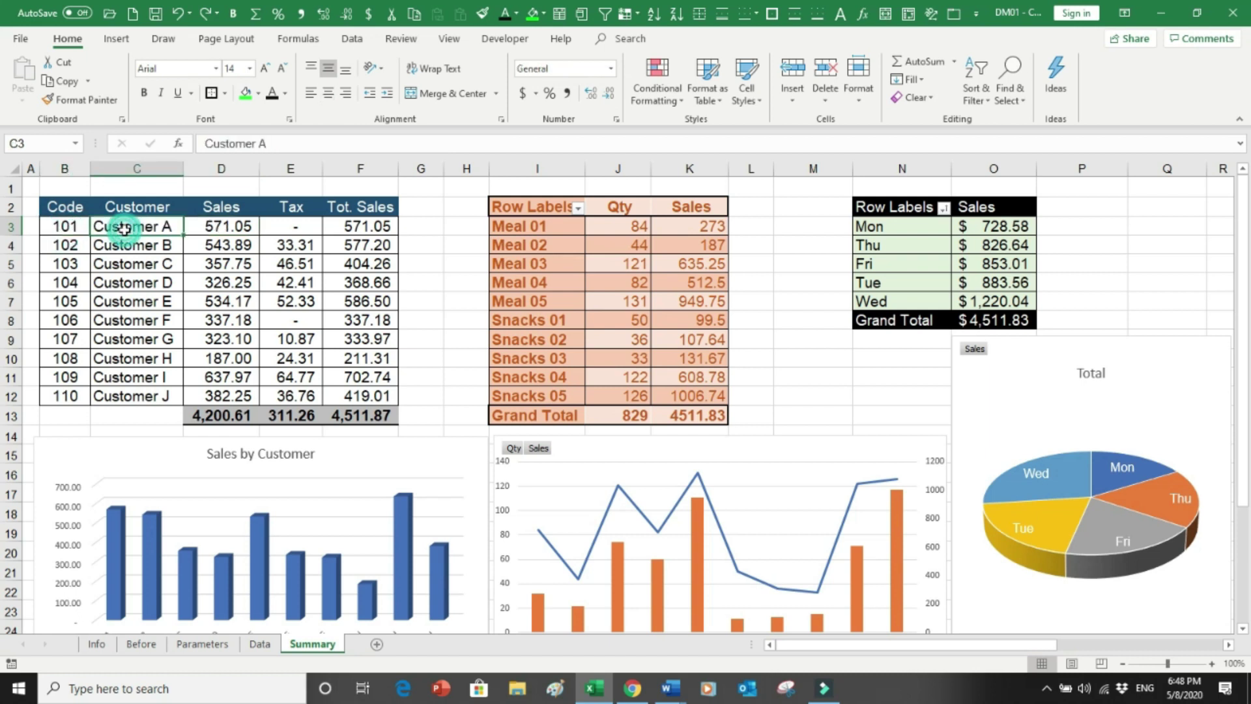
pyautogui.click(233, 224)
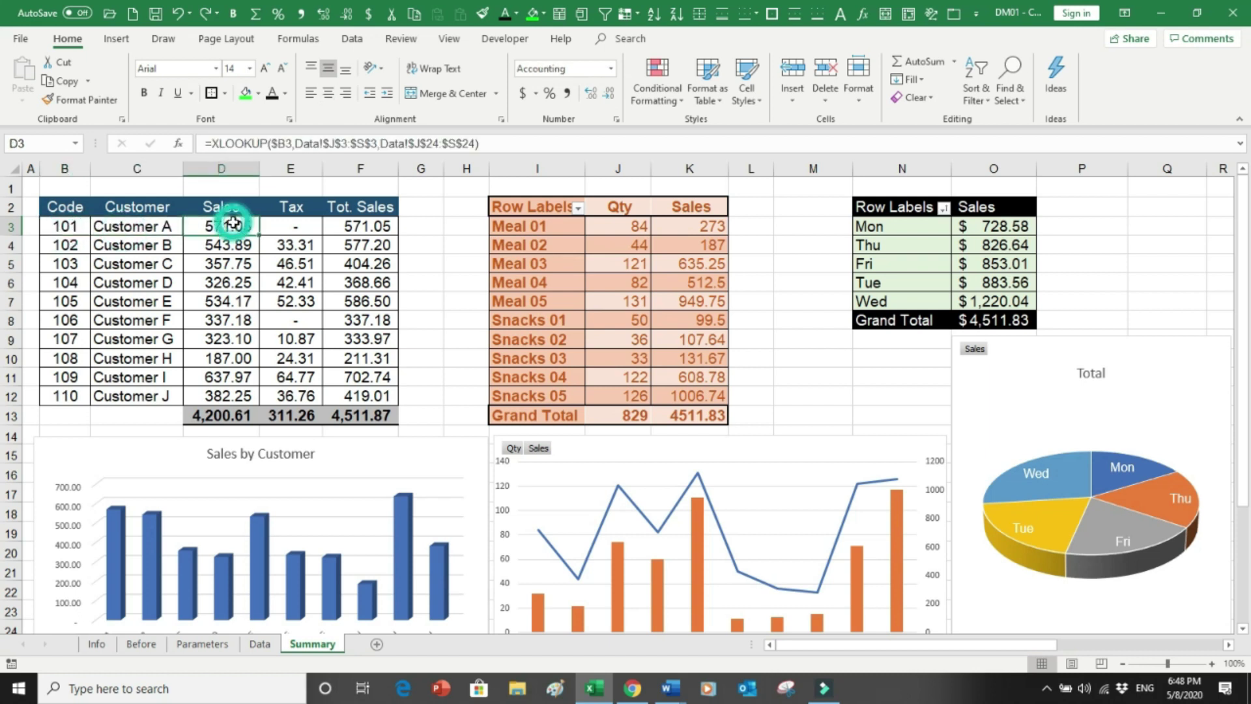
# Hide the Code column E on the Data sheet
pyautogui.click(260, 643)
pyautogui.moveTo(1082, 159); pyautogui.dragTo(207, 239)
pyautogui.click(163, 246)
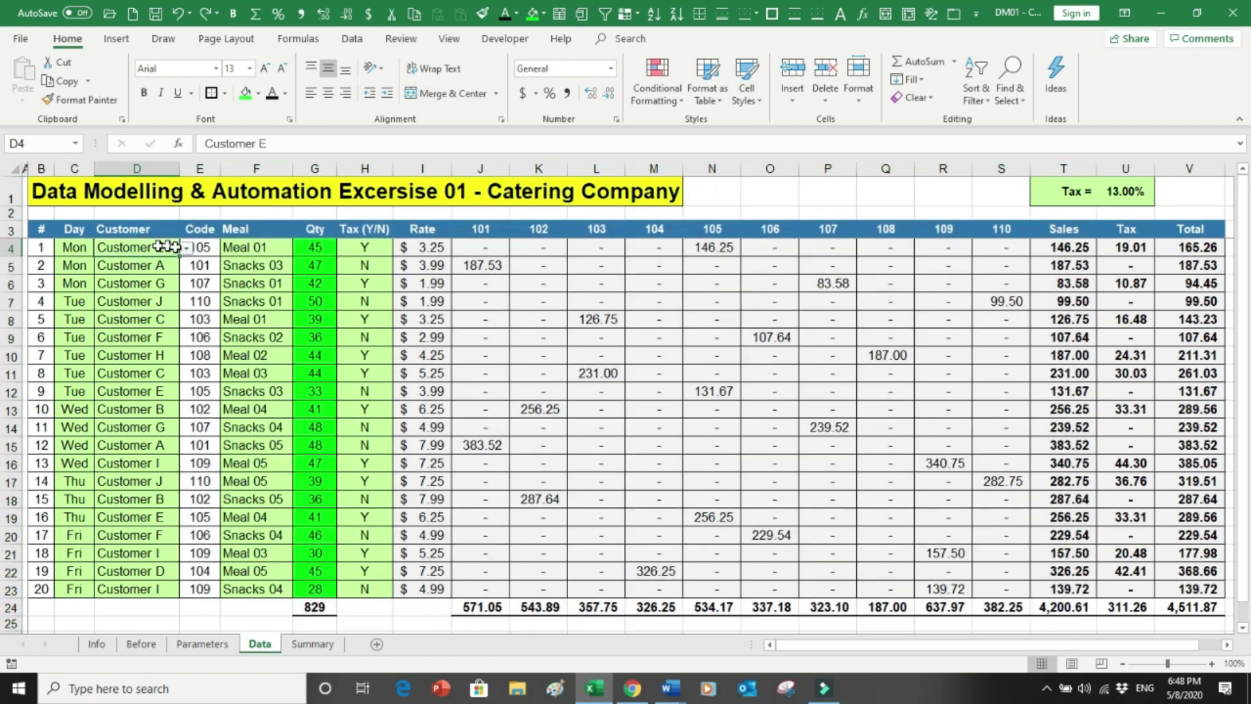
pyautogui.click(204, 167)
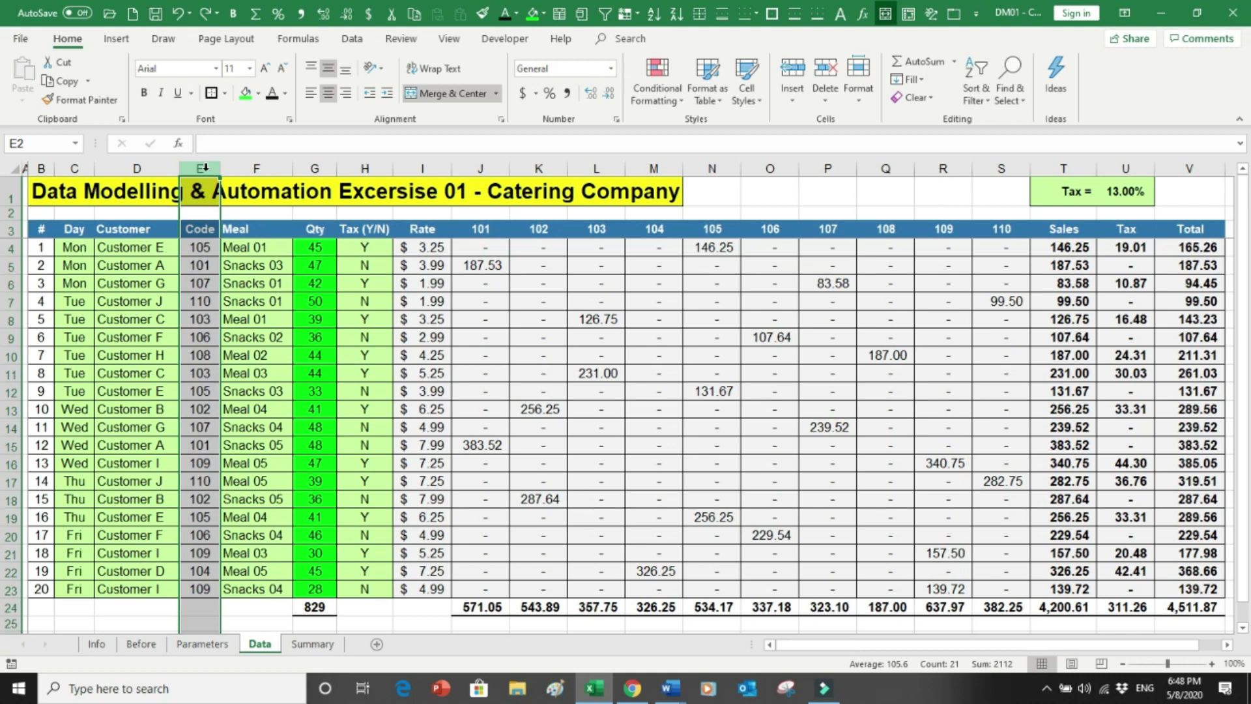
pyautogui.rightClick(205, 167)
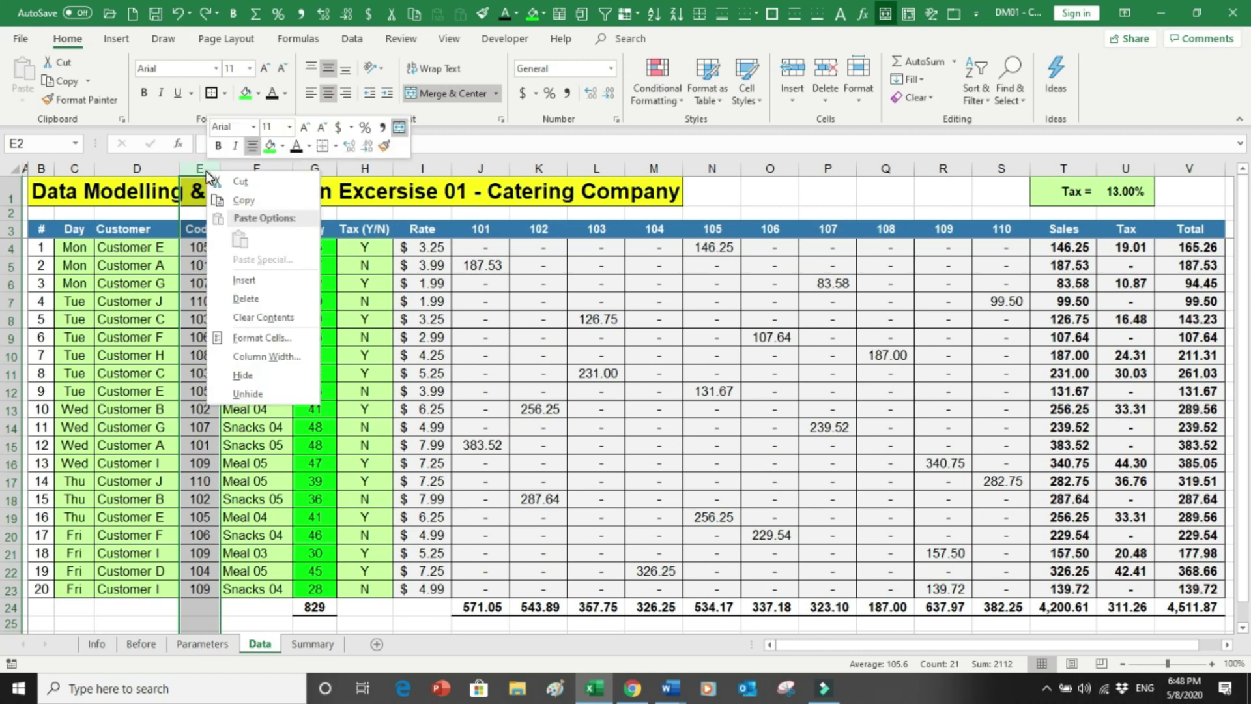
pyautogui.click(248, 375)
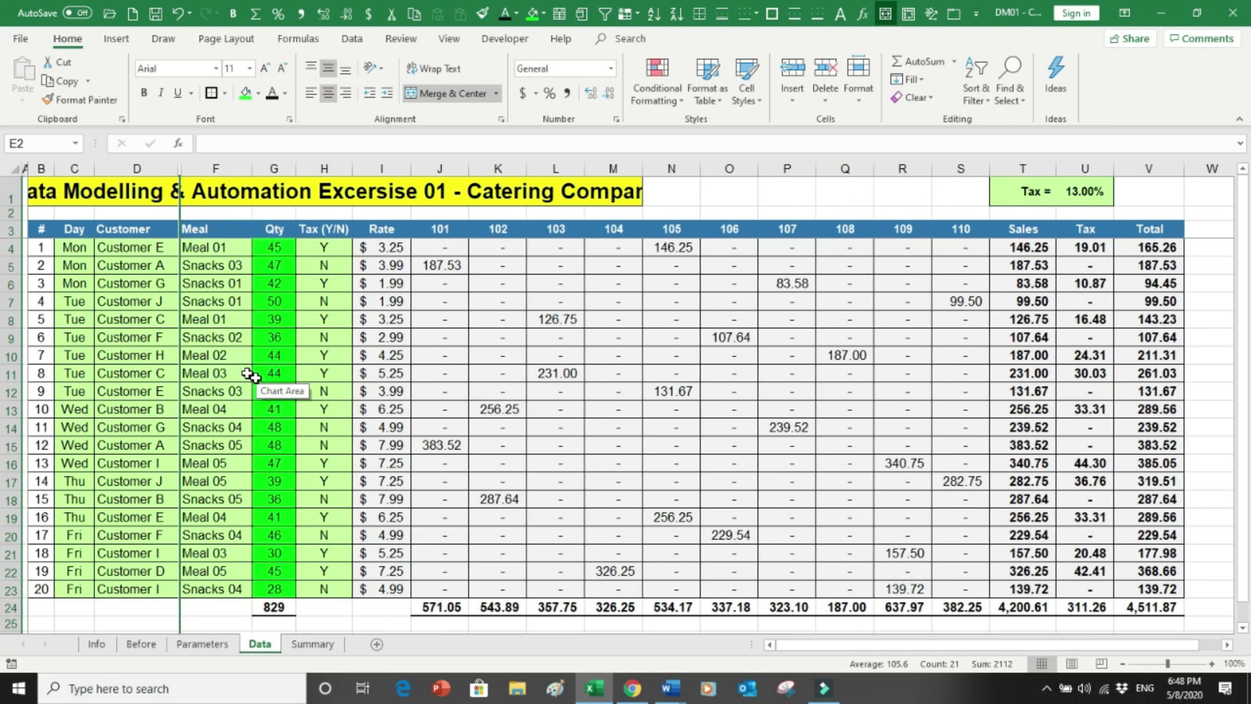
pyautogui.click(212, 427)
# Compare the Sales and Tax formulas in D3 and E3 on the Summary sheet, and review the customer Sales values
pyautogui.click(313, 644)
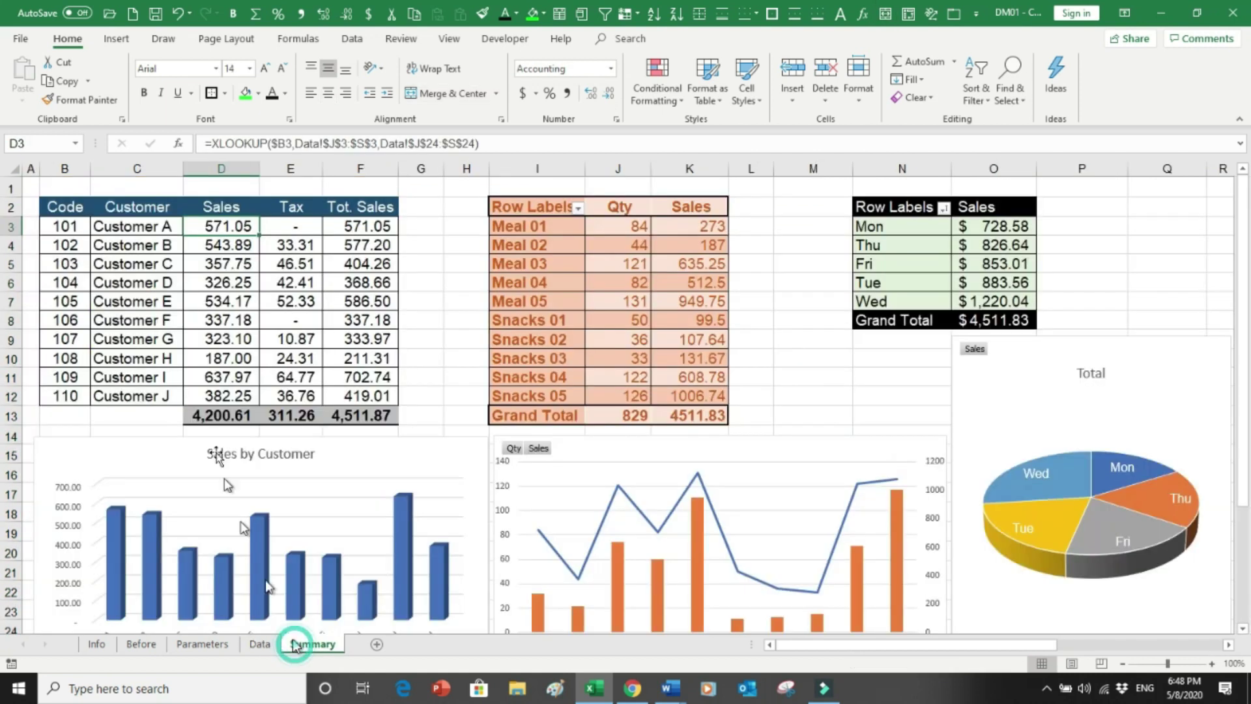
pyautogui.click(208, 223)
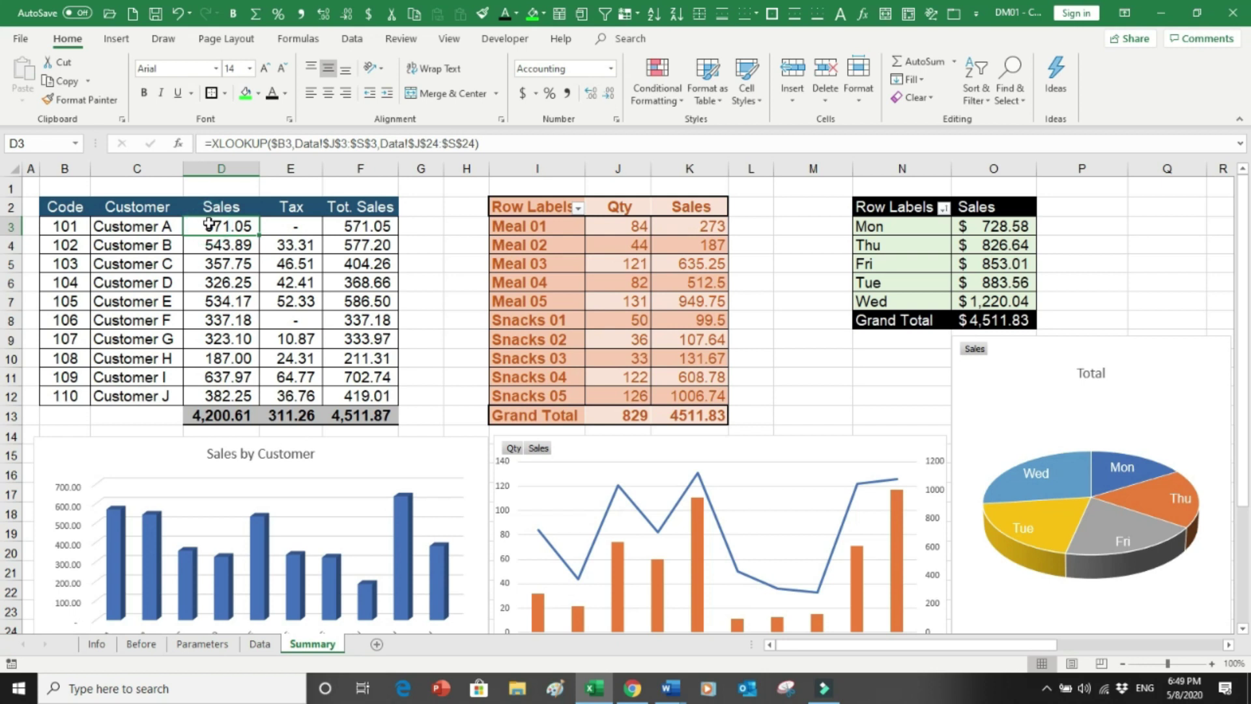
pyautogui.click(292, 229)
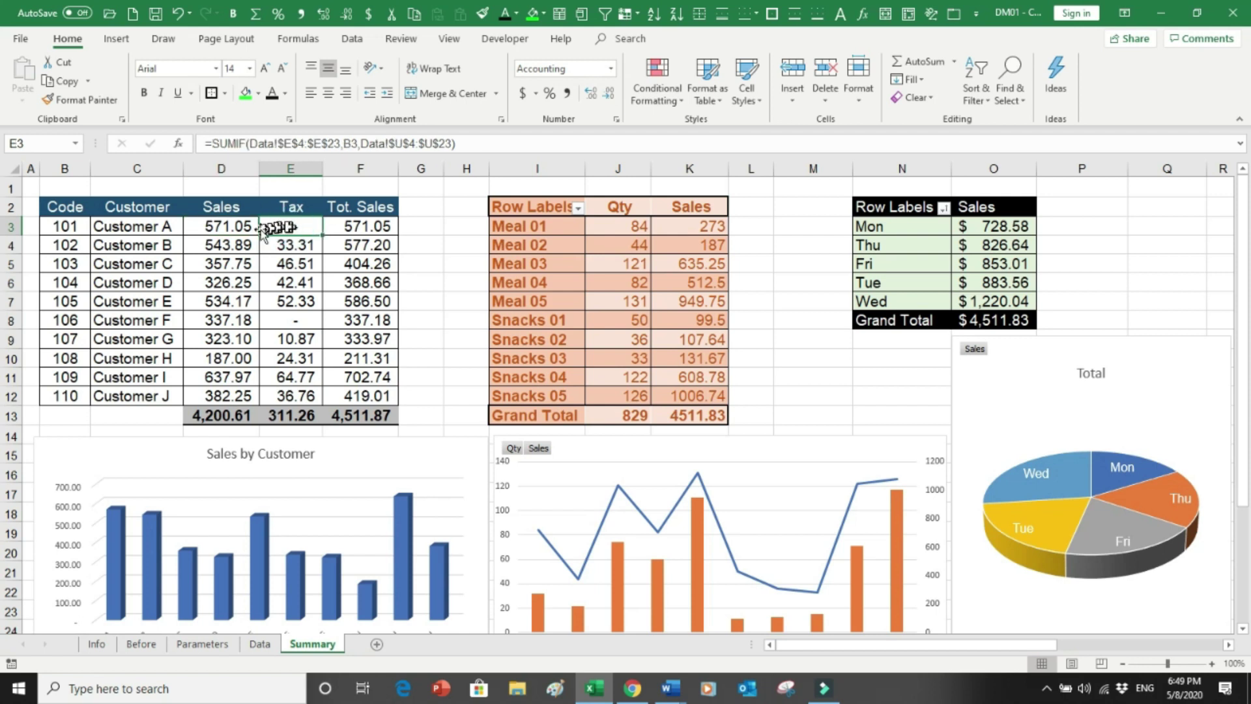
pyautogui.click(237, 227)
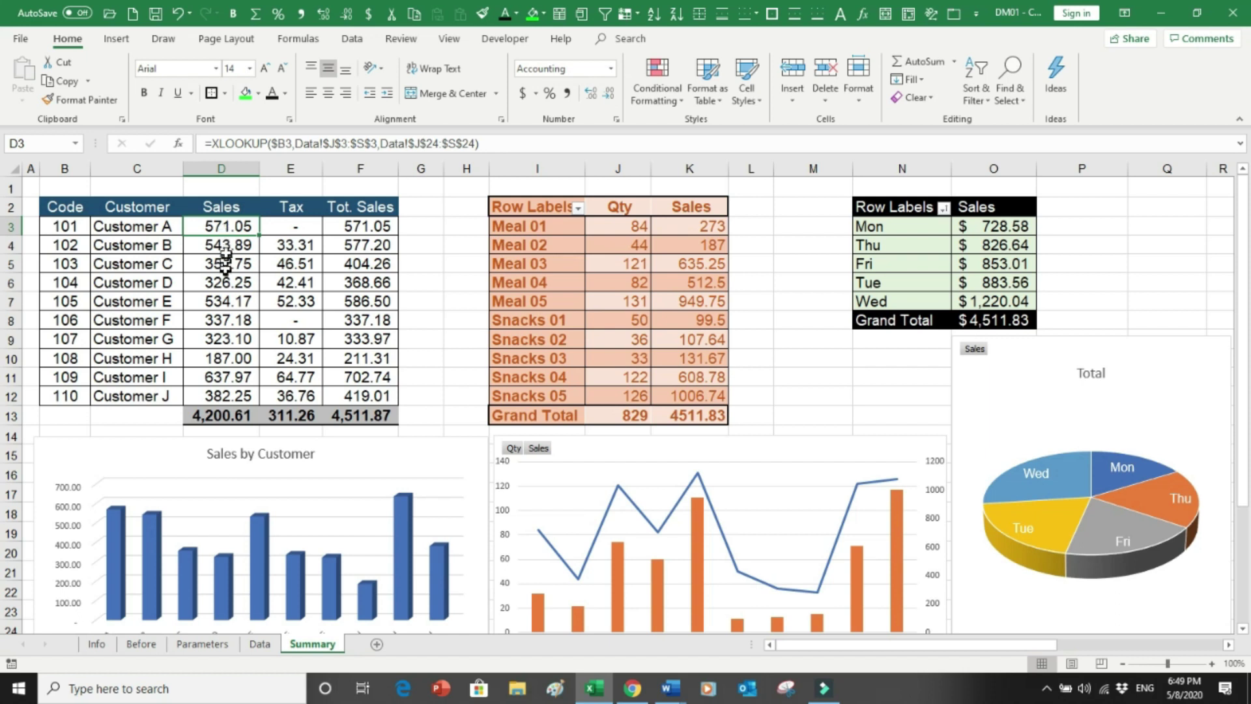
pyautogui.moveTo(227, 225); pyautogui.dragTo(225, 377)
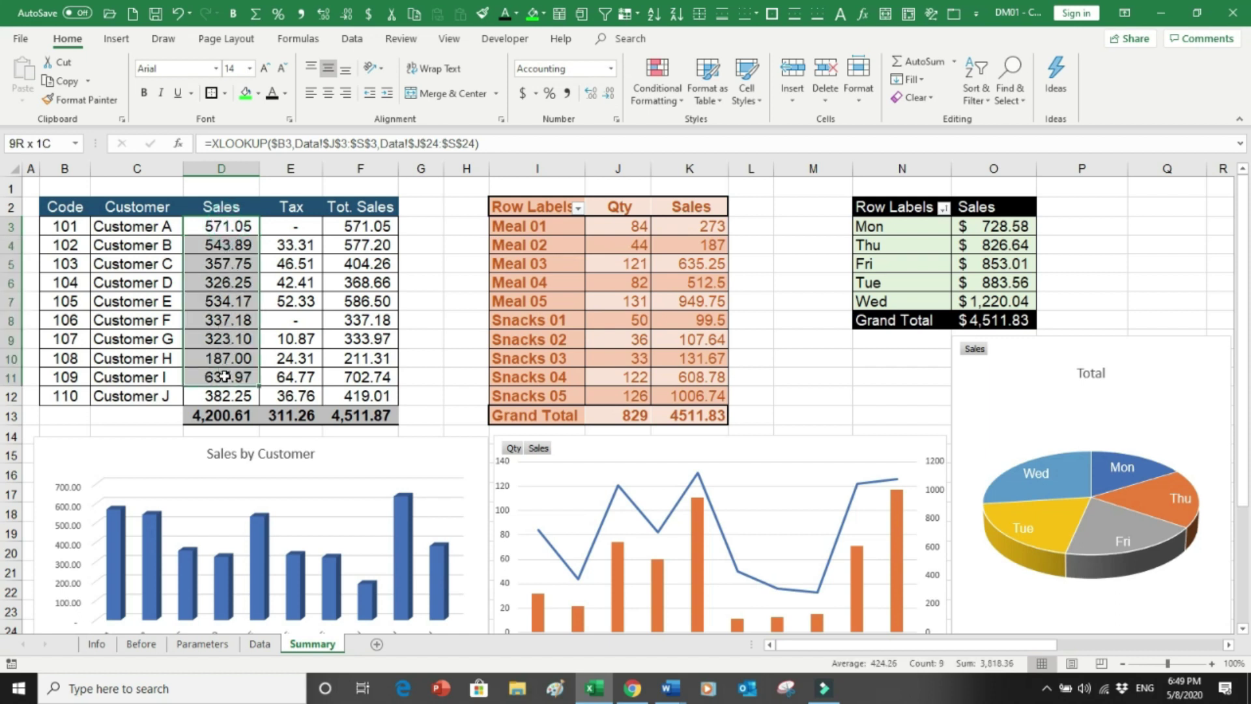
# Review the per-customer totals in J24:S24 on the Data sheet against the Sales lookup in D3 on the Summary sheet
pyautogui.click(255, 642)
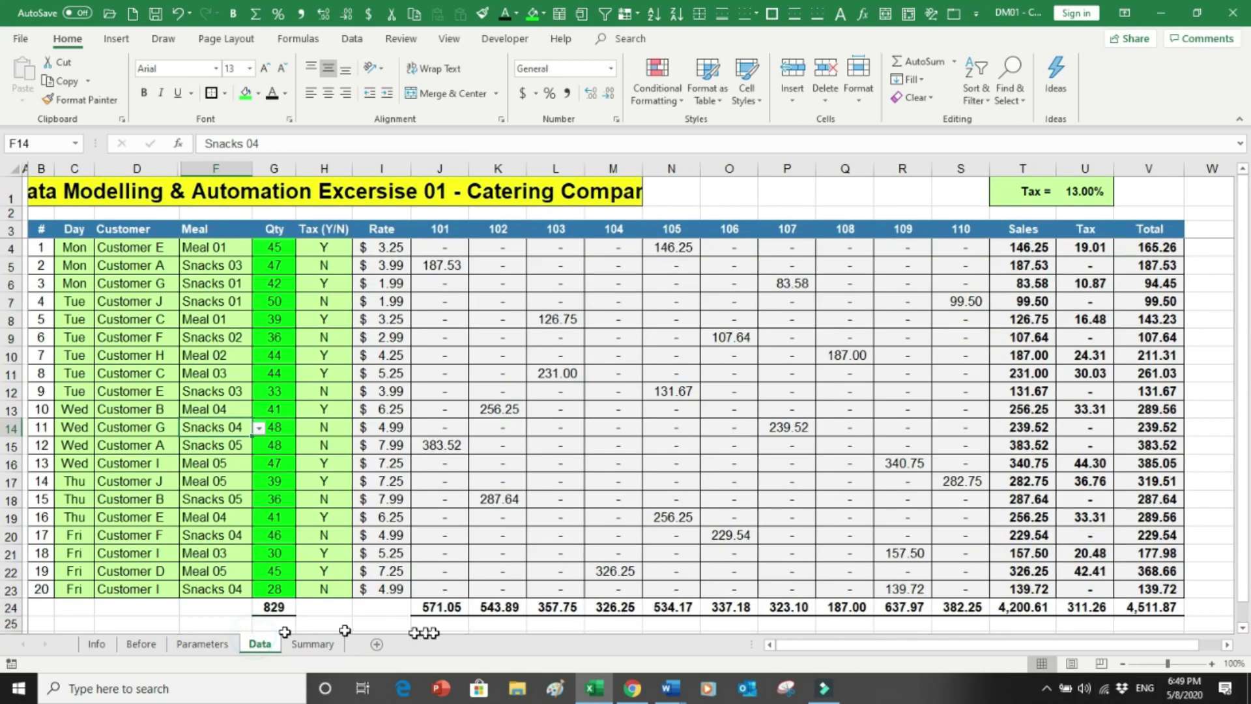
pyautogui.moveTo(436, 607); pyautogui.dragTo(979, 609)
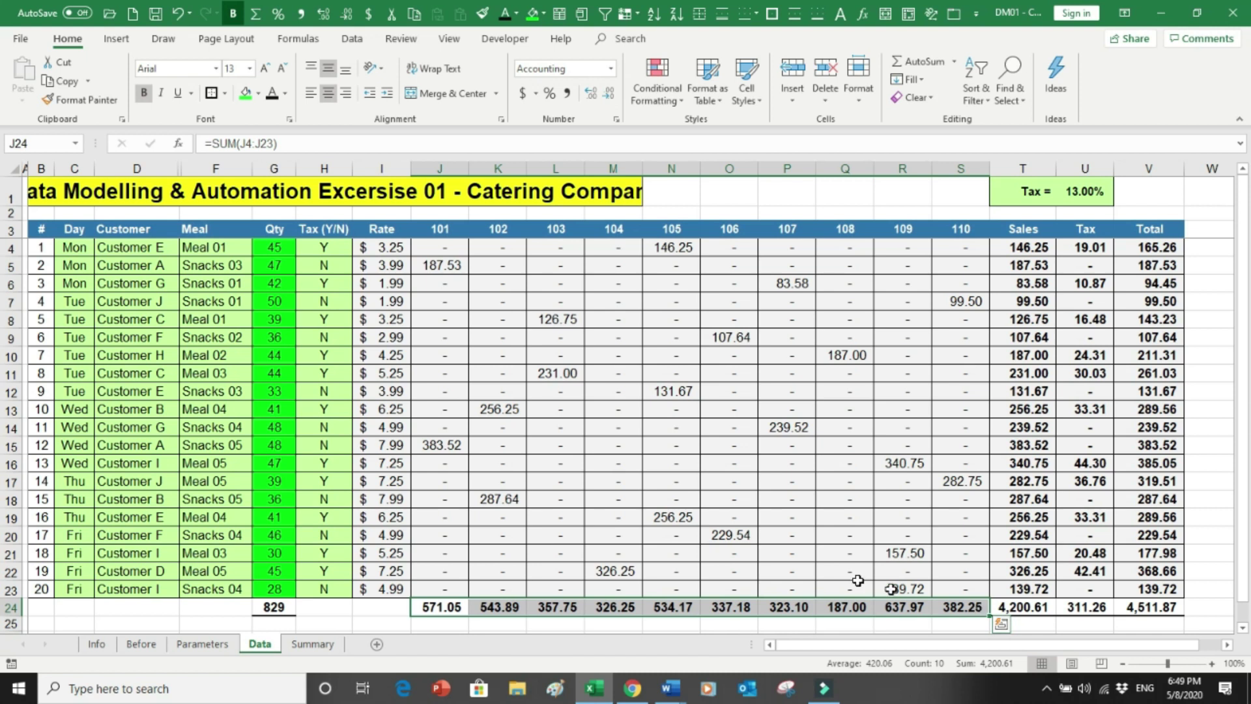
pyautogui.moveTo(149, 266); pyautogui.dragTo(140, 445)
pyautogui.moveTo(445, 605); pyautogui.dragTo(962, 607)
pyautogui.click(301, 644)
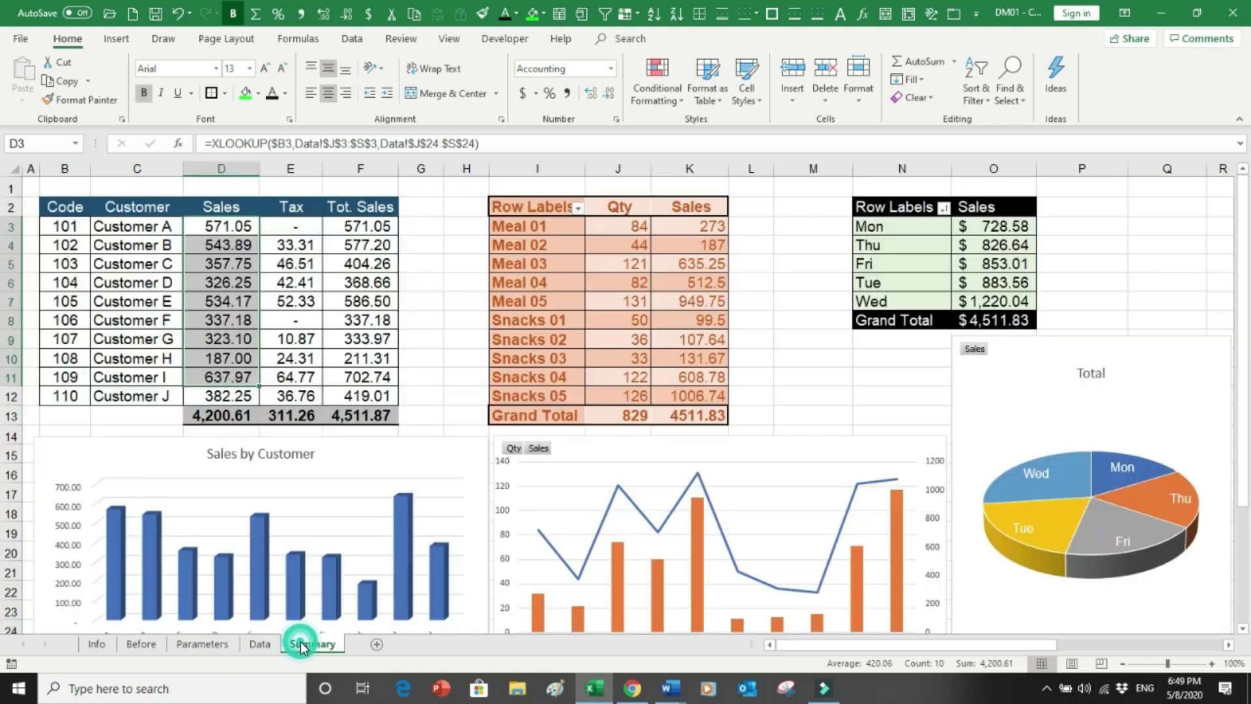
pyautogui.click(220, 225)
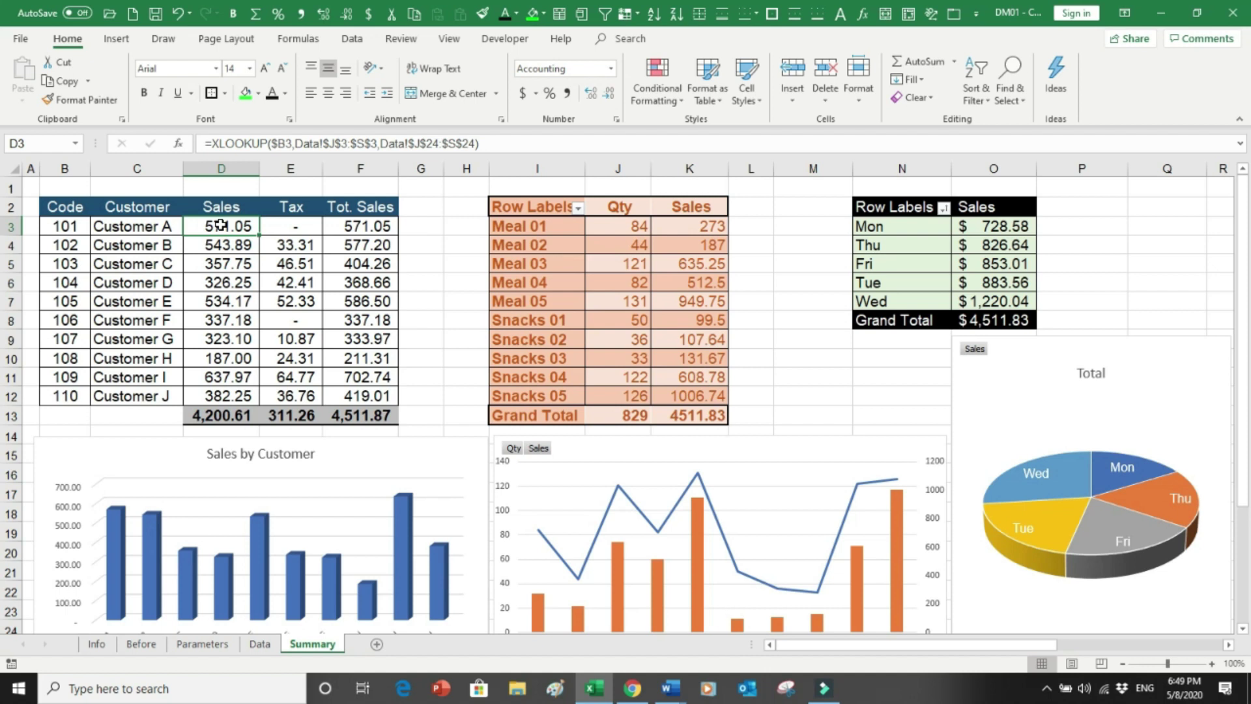
# Examine the Tax values in U4:U23 on the Data sheet and the SUMIF formula in E3 on the Summary sheet
pyautogui.click(260, 646)
pyautogui.click(1081, 247)
pyautogui.moveTo(1083, 298); pyautogui.dragTo(1085, 590)
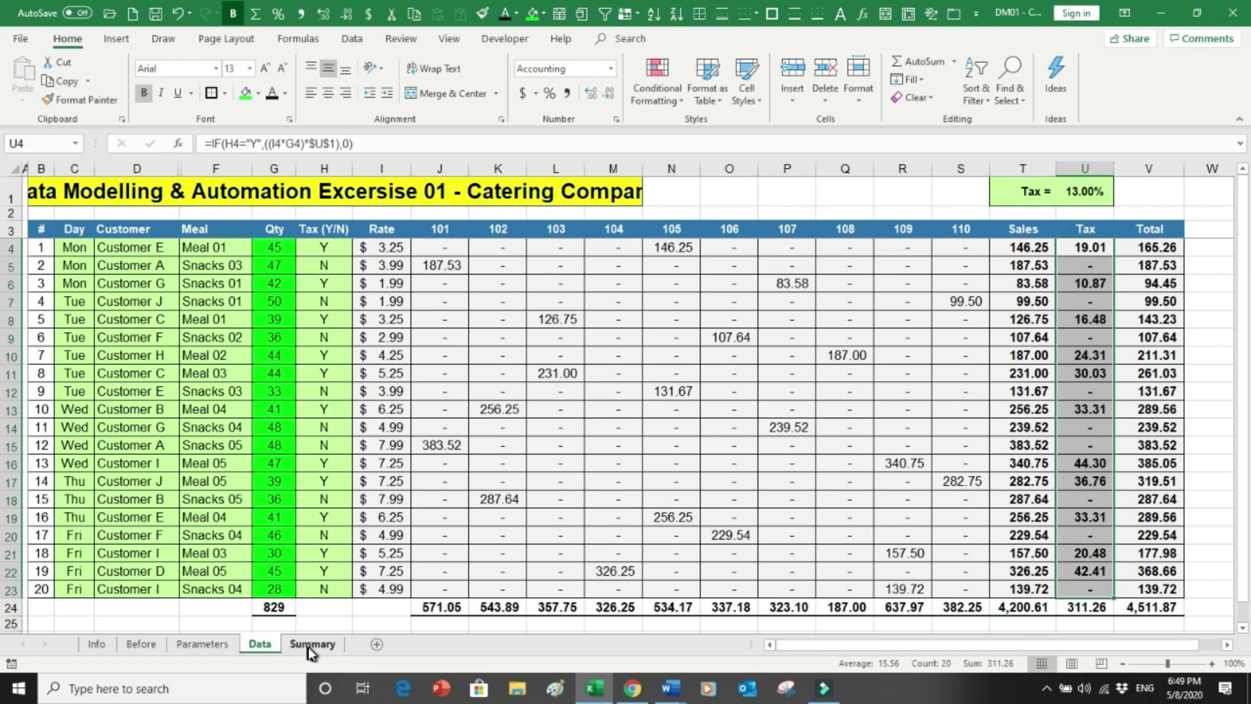
pyautogui.click(310, 644)
pyautogui.click(295, 230)
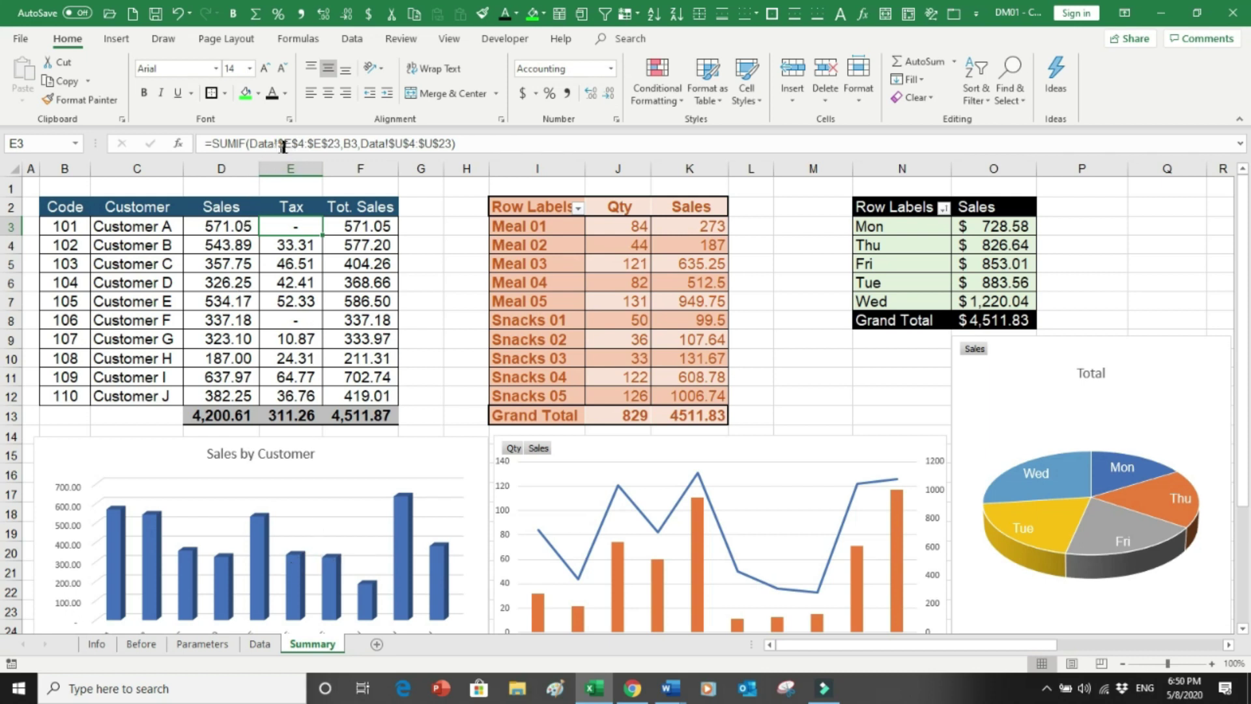
# Unhide the Code column between Customer and Meal on the Data sheet, and inspect its codes
pyautogui.click(258, 644)
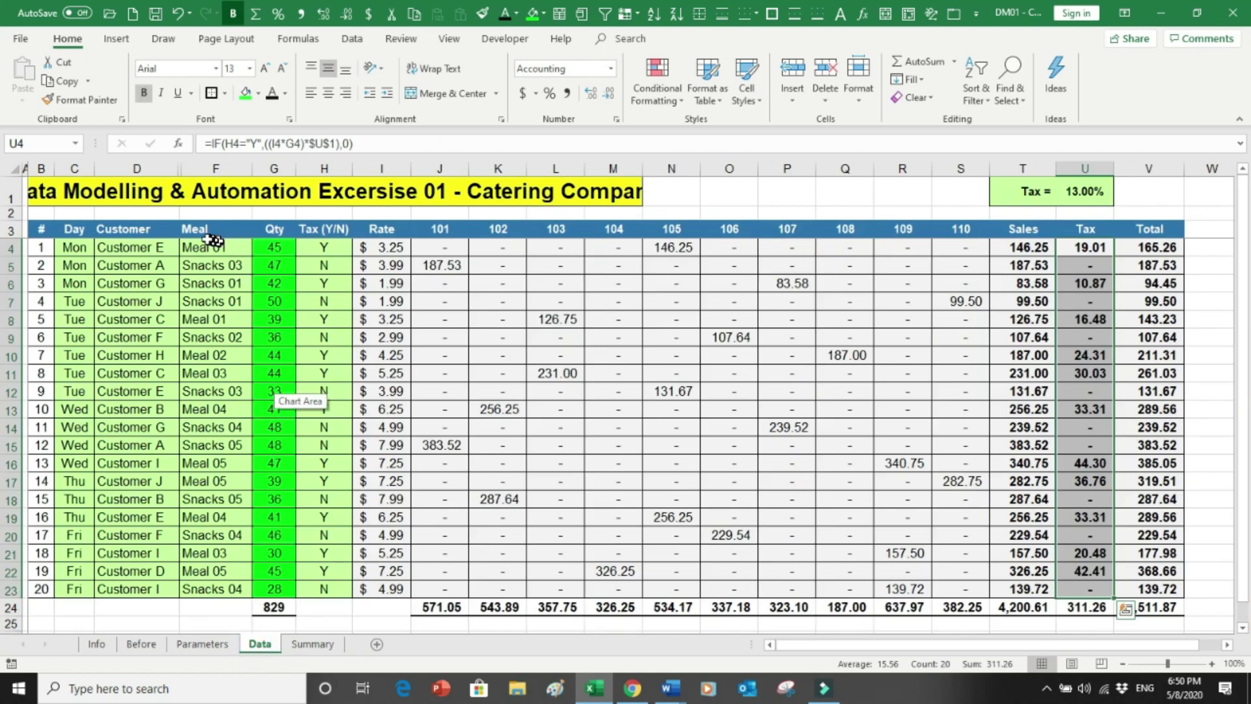
pyautogui.moveTo(160, 168); pyautogui.dragTo(197, 170)
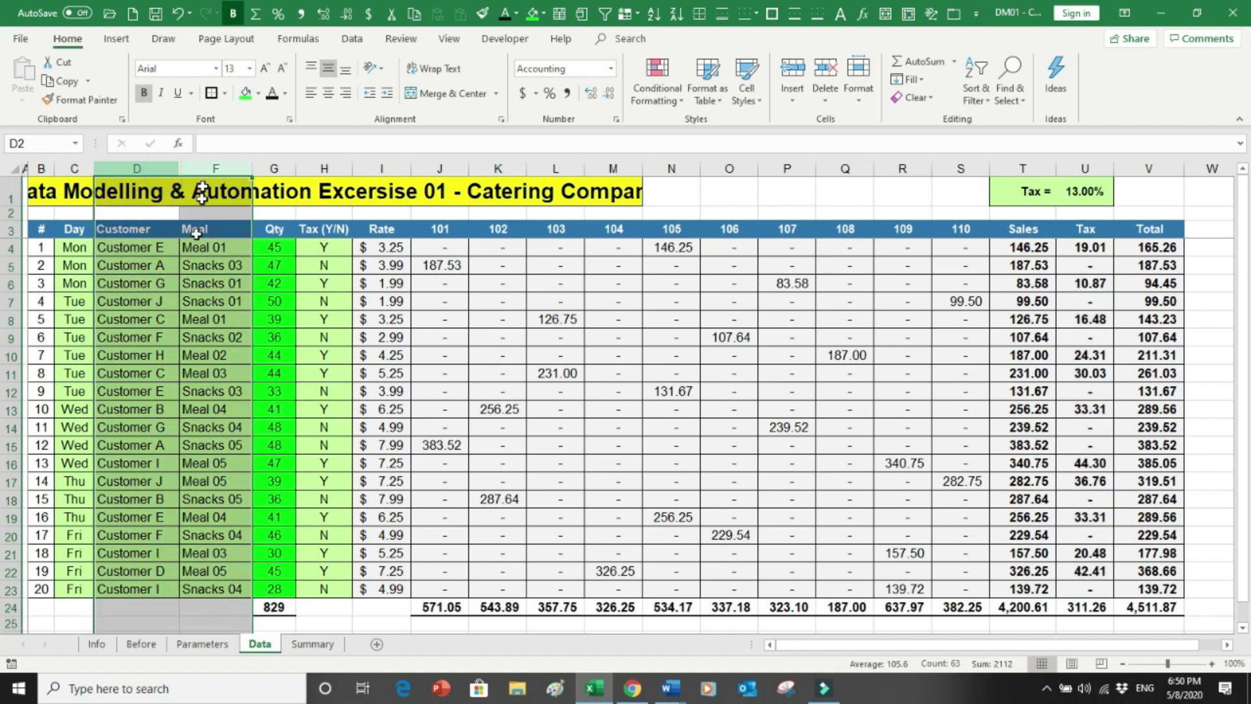
pyautogui.rightClick(182, 353)
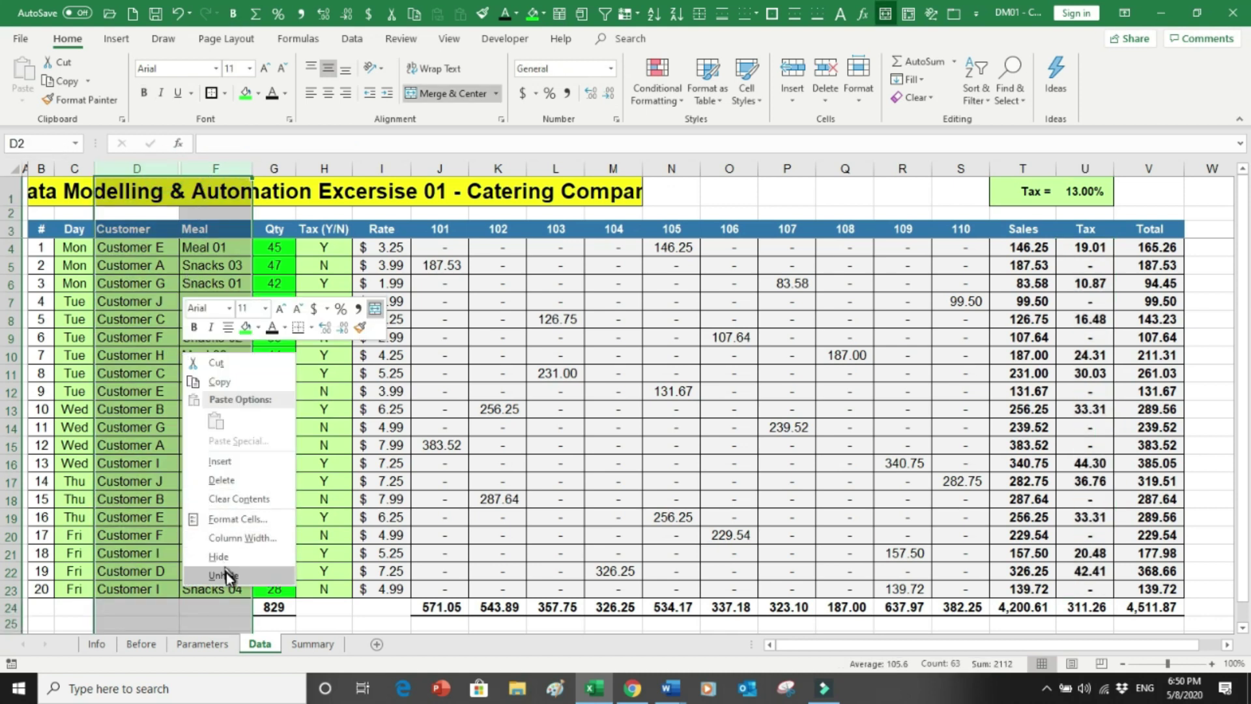
pyautogui.click(222, 567)
pyautogui.moveTo(197, 300); pyautogui.dragTo(198, 391)
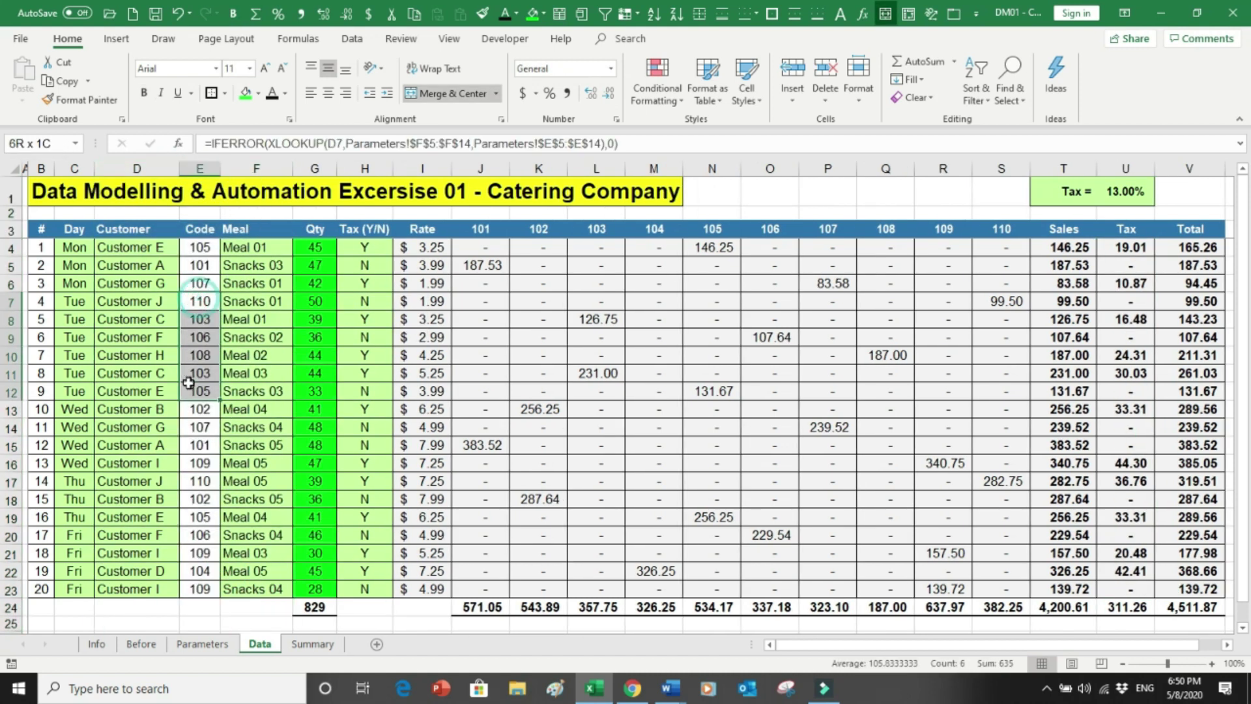
# Trace the Summary sheet's Tax SUMIF by customer code back to the Tax column U on the Data sheet
pyautogui.click(302, 644)
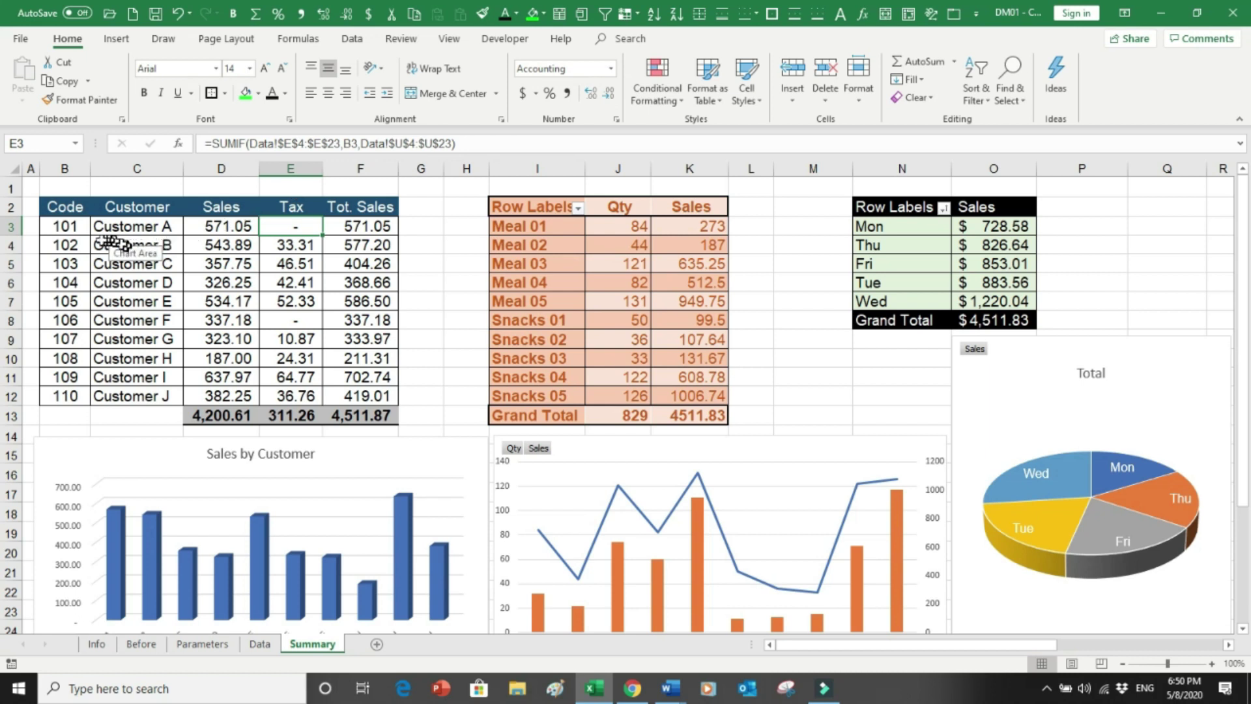
pyautogui.click(259, 644)
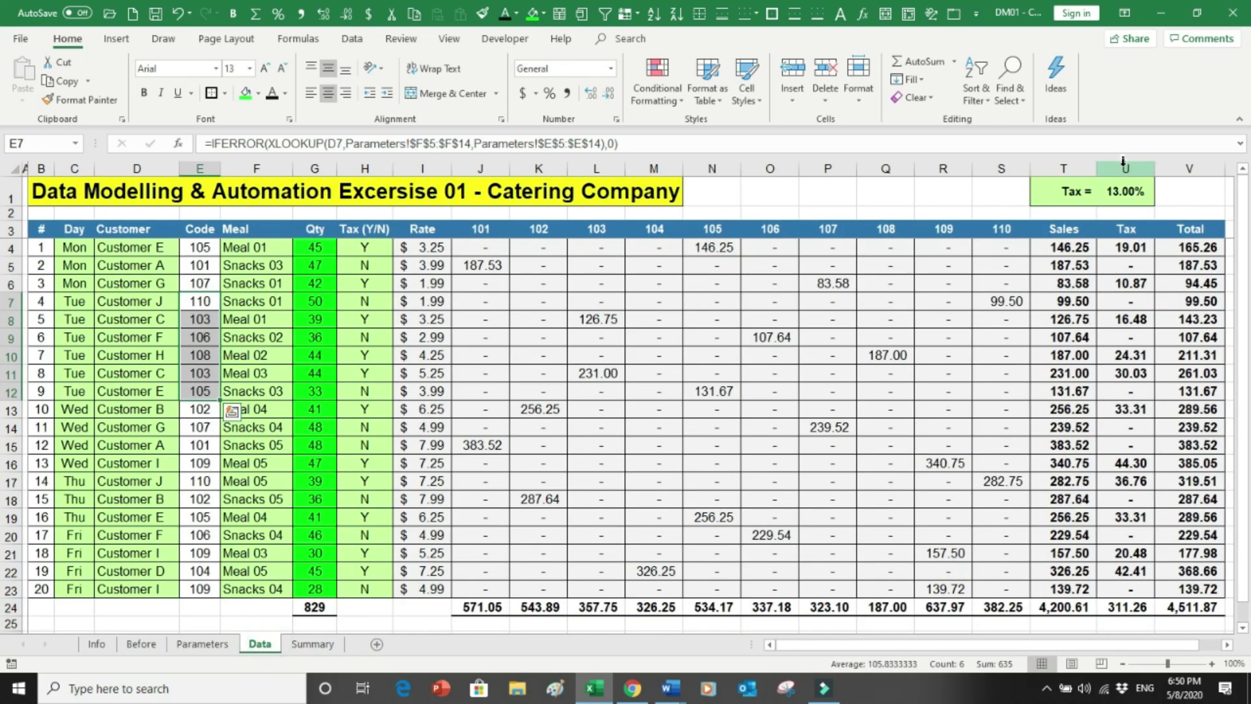
pyautogui.click(1124, 166)
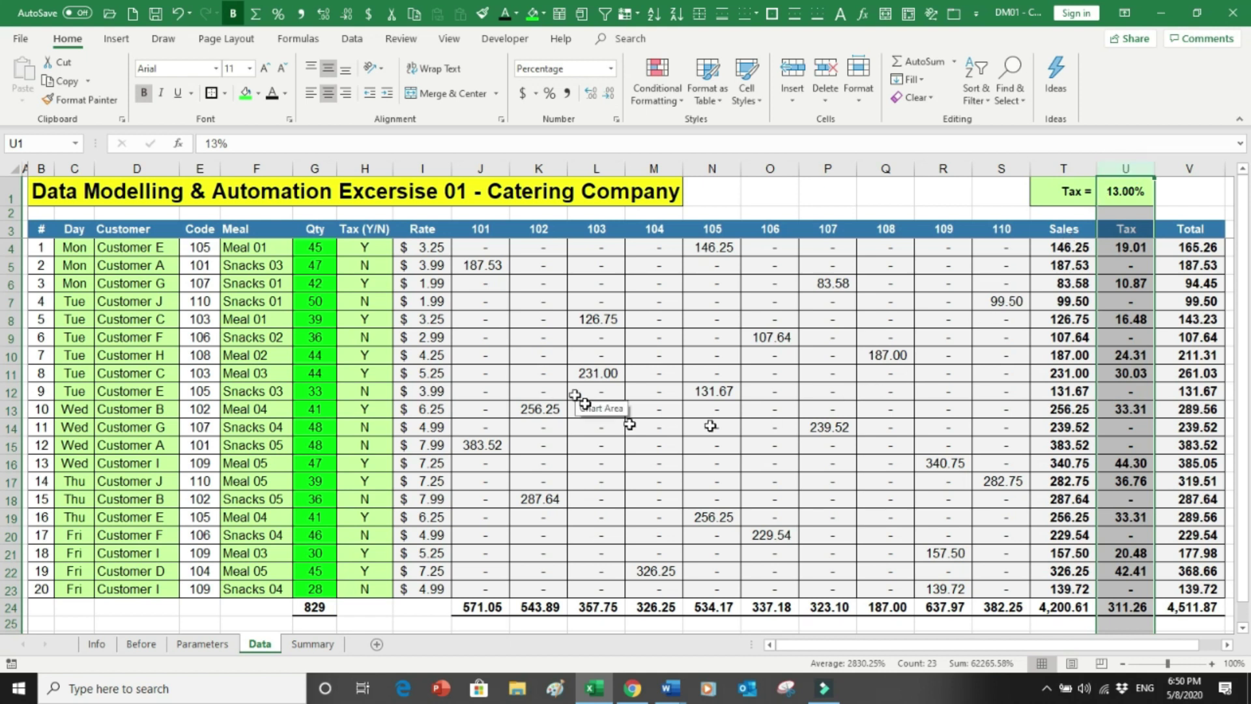
pyautogui.click(299, 646)
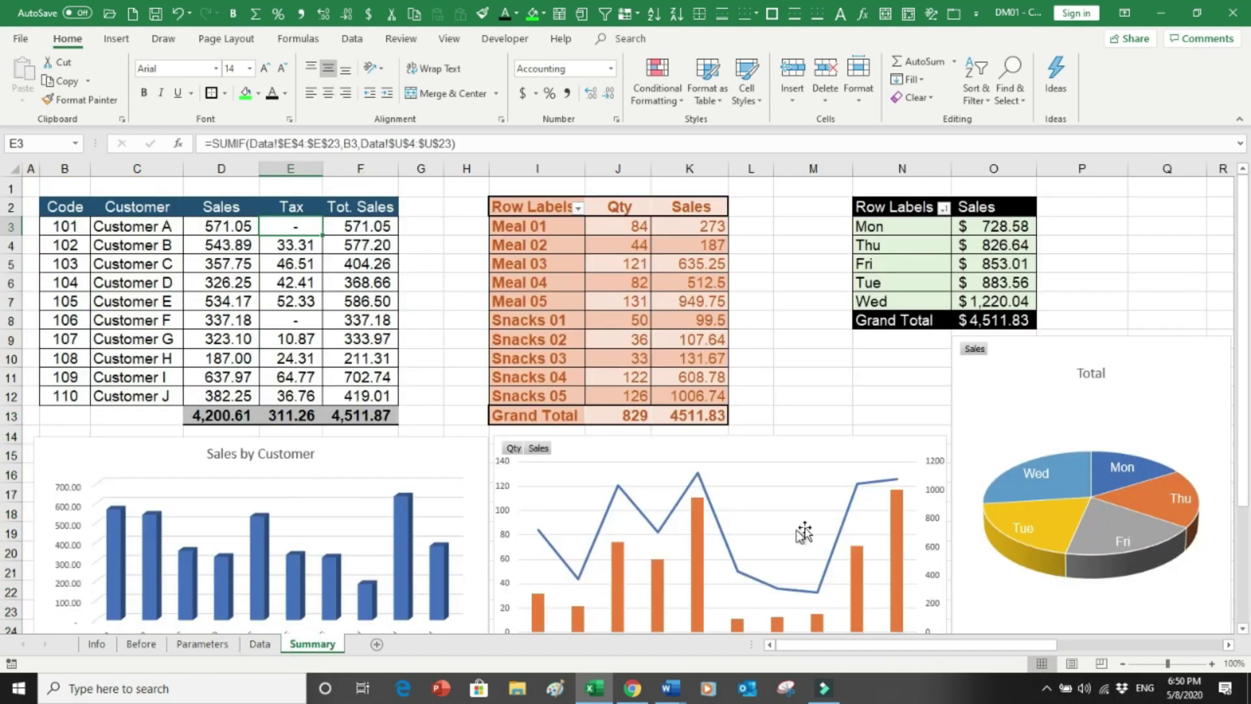
# Examine the Sales by Customer chart alongside the Customer I row and the Tot. Sales values in the customer table
pyautogui.moveTo(1245, 320); pyautogui.dragTo(1244, 352)
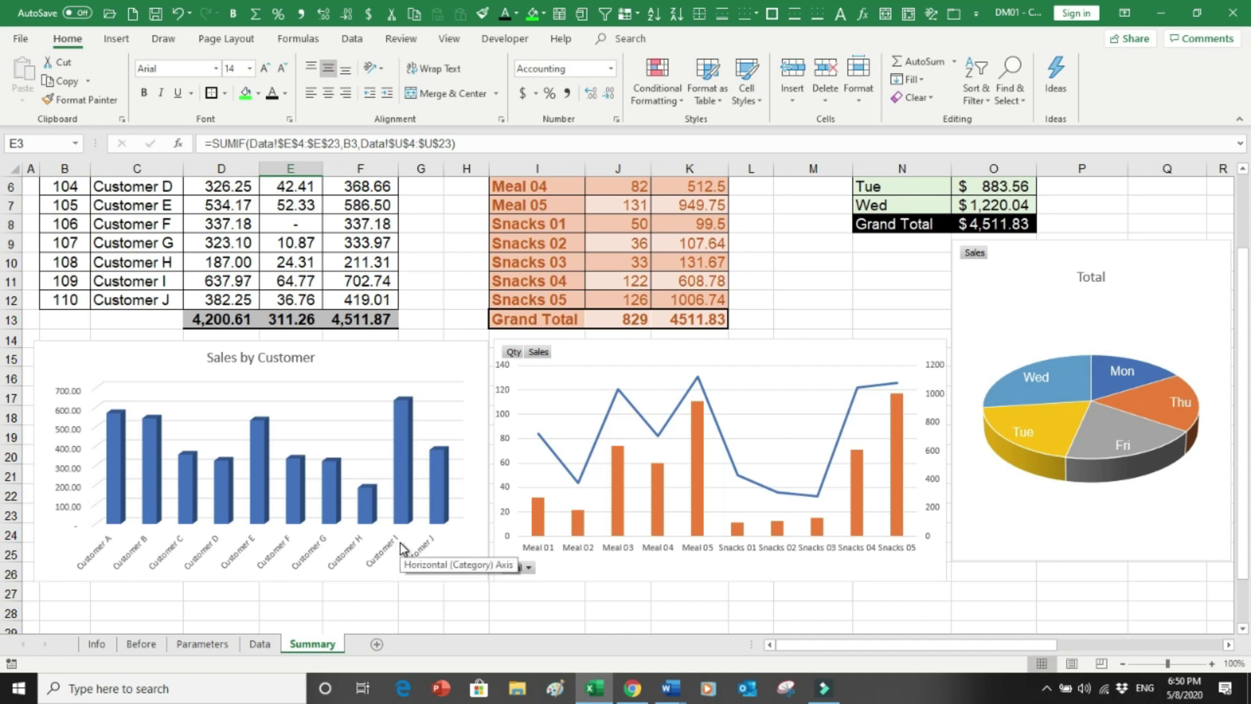
pyautogui.moveTo(85, 284); pyautogui.dragTo(373, 288)
pyautogui.moveTo(1247, 438); pyautogui.dragTo(1247, 363)
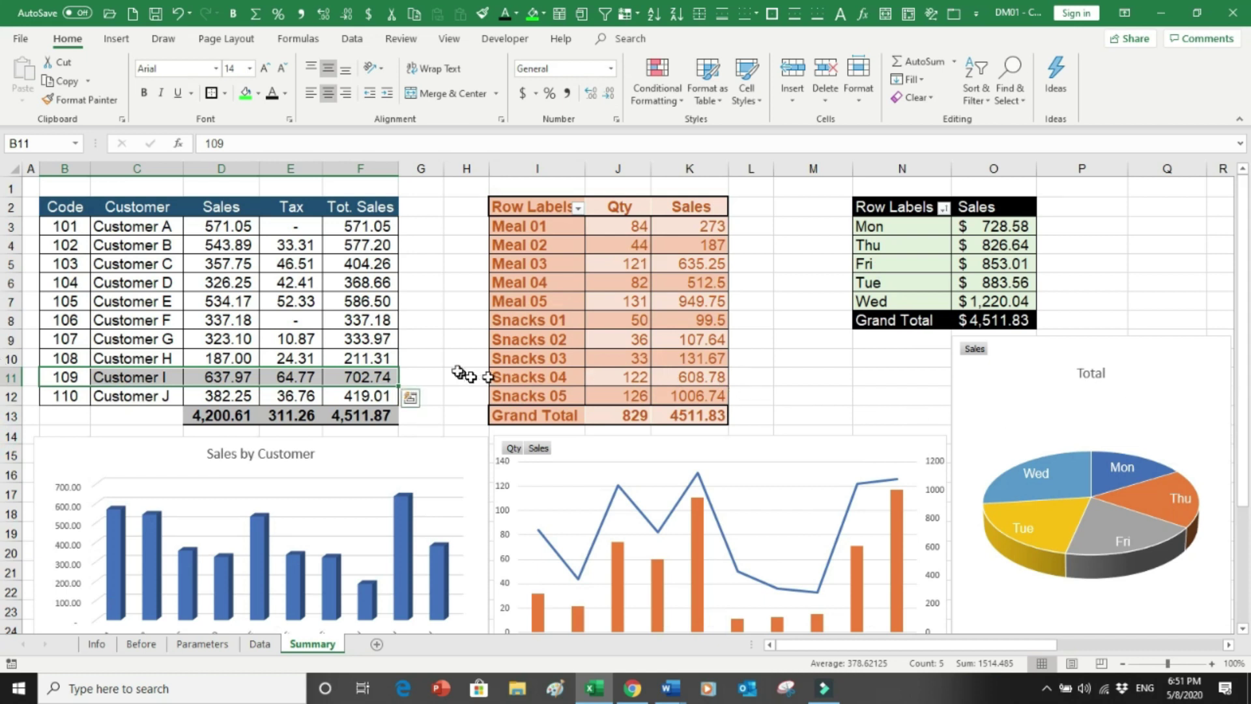
pyautogui.click(425, 353)
pyautogui.moveTo(425, 352); pyautogui.dragTo(372, 326)
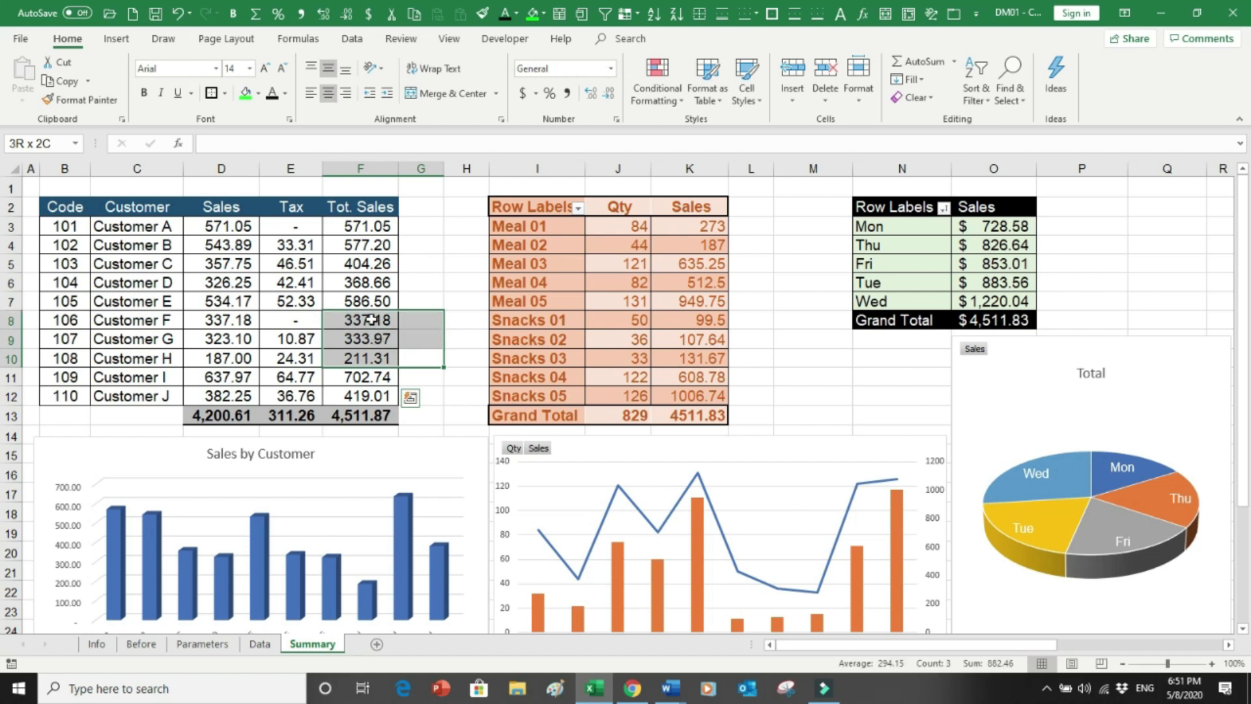
pyautogui.moveTo(371, 319); pyautogui.dragTo(371, 319)
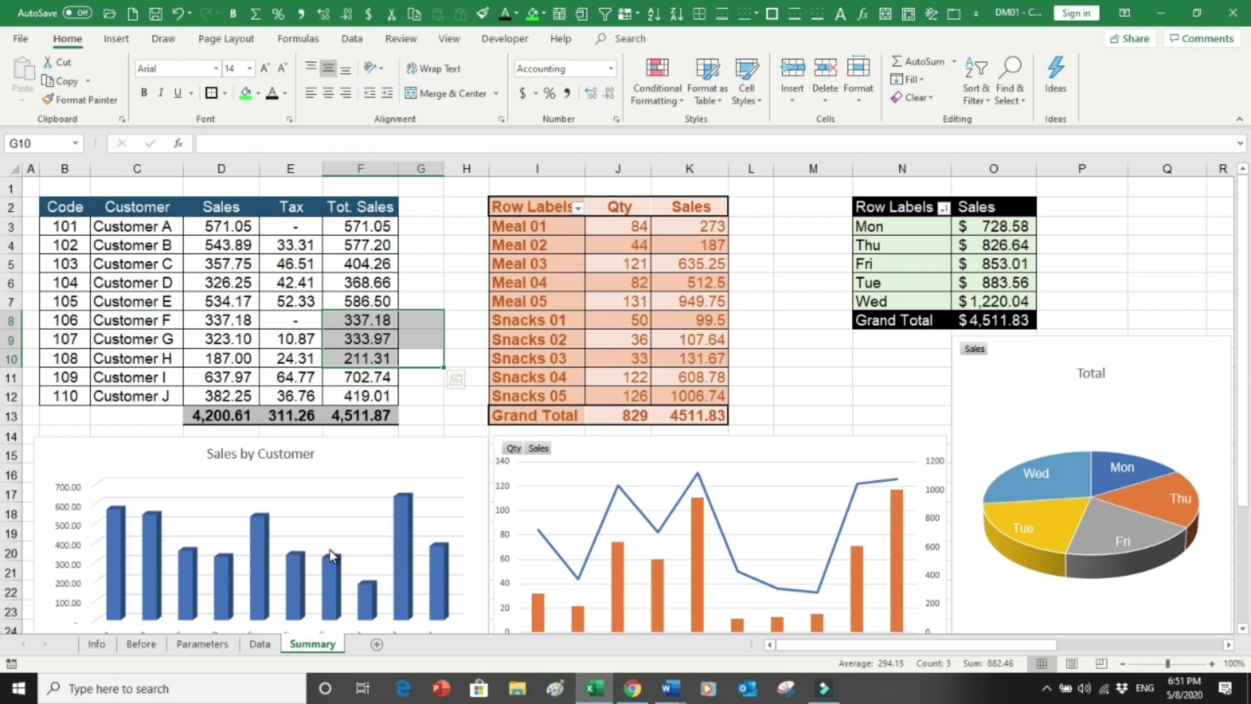
# Examine the meal PivotTable's labels, Sales values and field layout on the Summary sheet
pyautogui.click(547, 274)
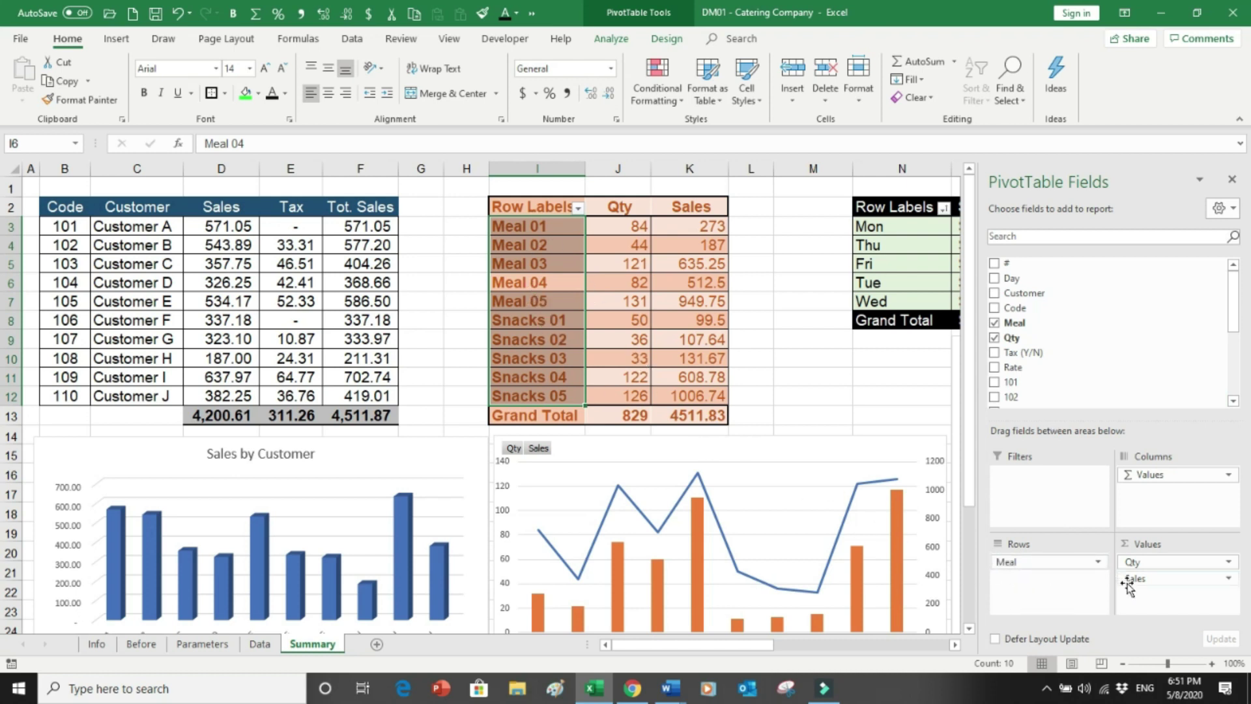
pyautogui.click(551, 229)
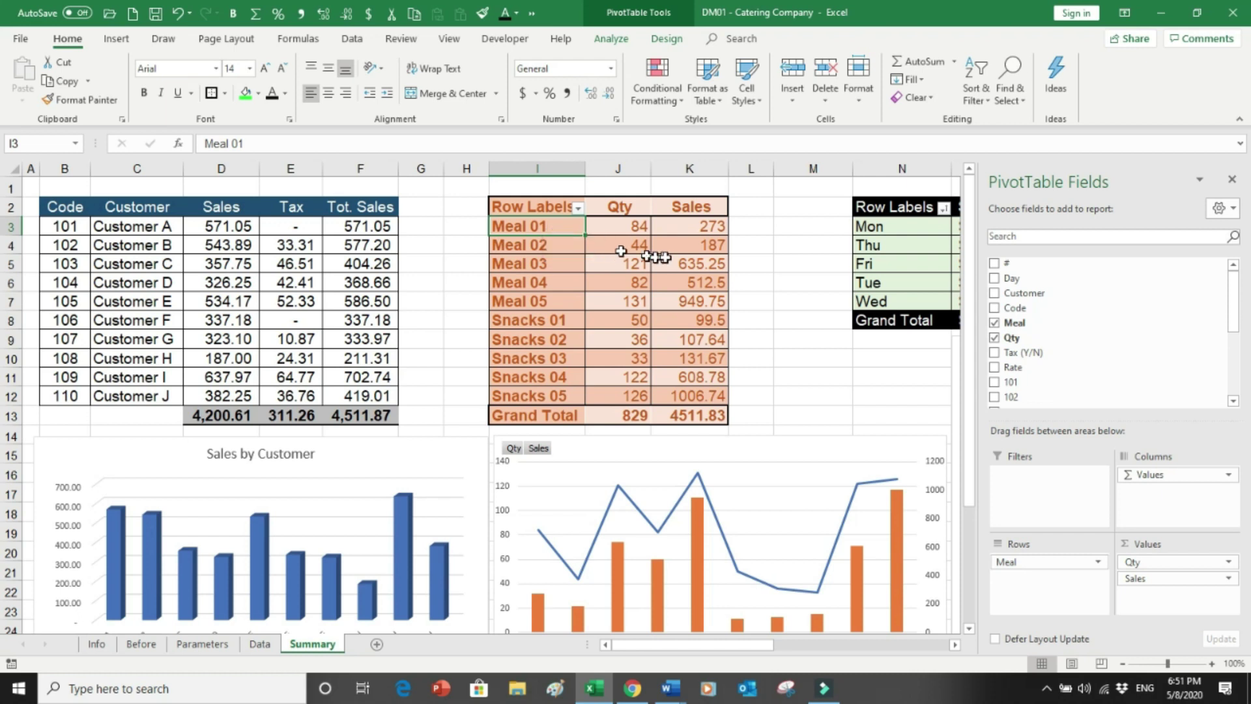
pyautogui.moveTo(704, 228); pyautogui.dragTo(694, 368)
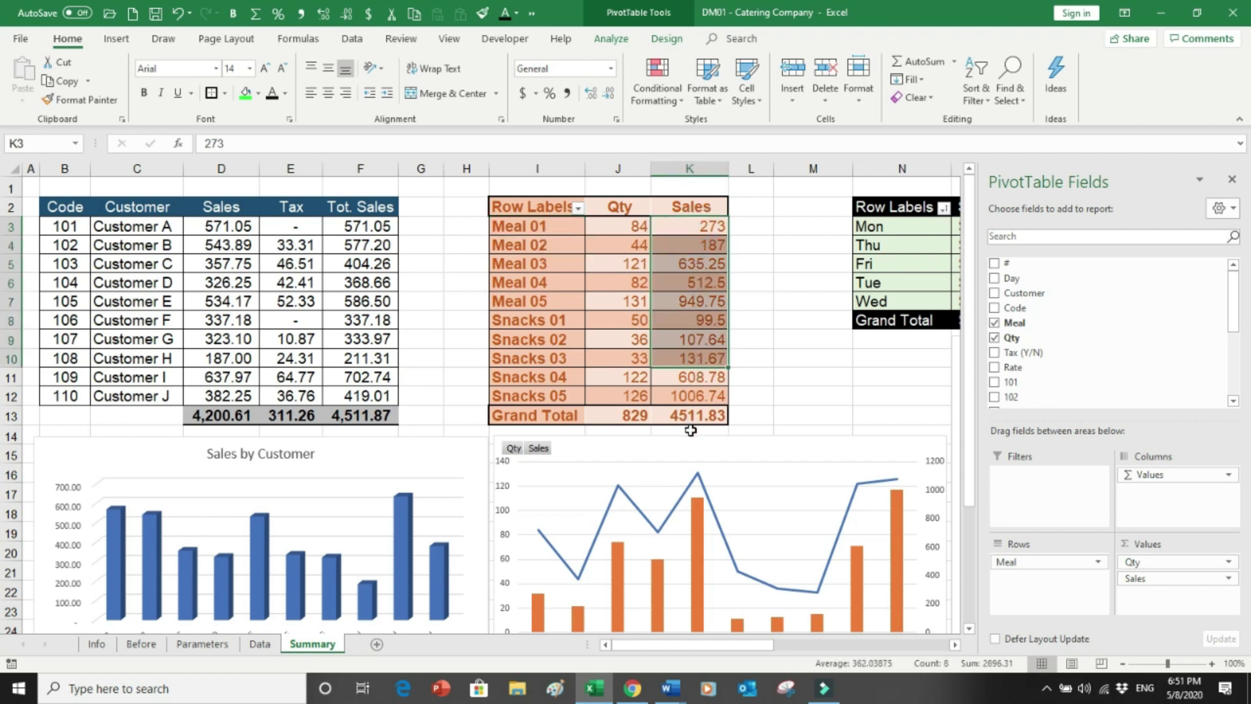
# Examine the meal chart of Qty and Sales on the Summary sheet alongside the customer Sales figures
pyautogui.moveTo(230, 282); pyautogui.dragTo(225, 416)
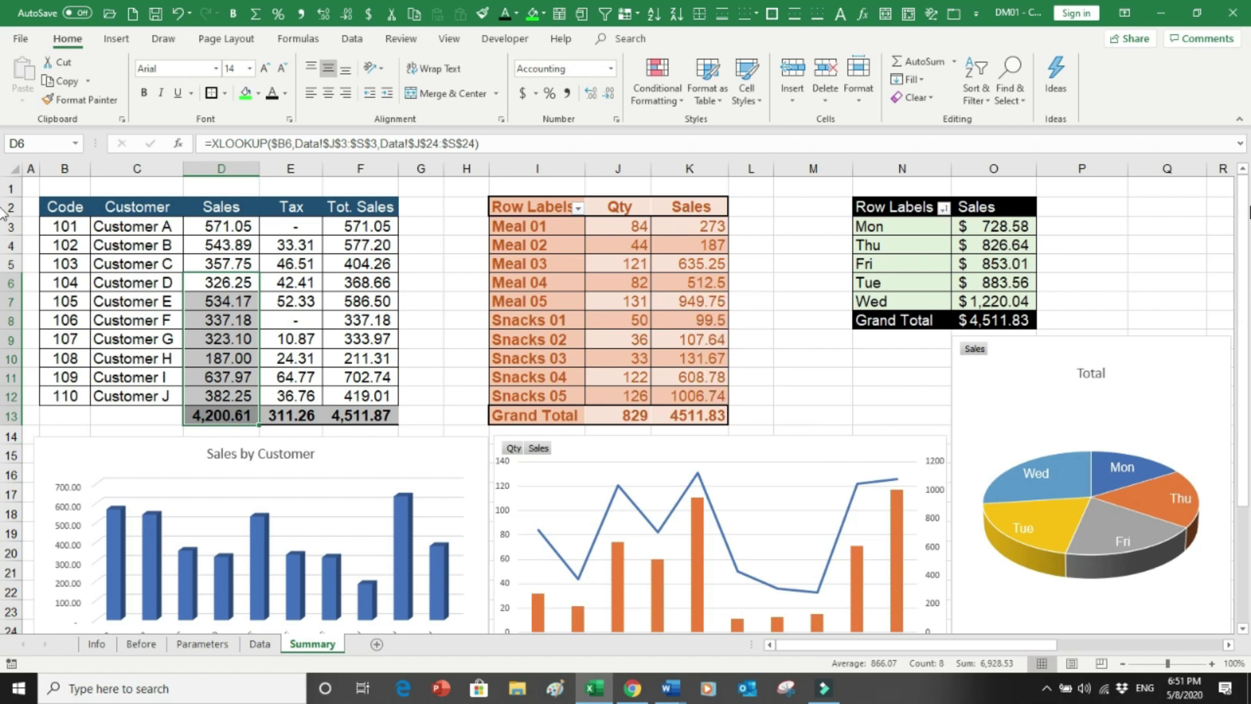
pyautogui.moveTo(1245, 195); pyautogui.dragTo(1246, 264)
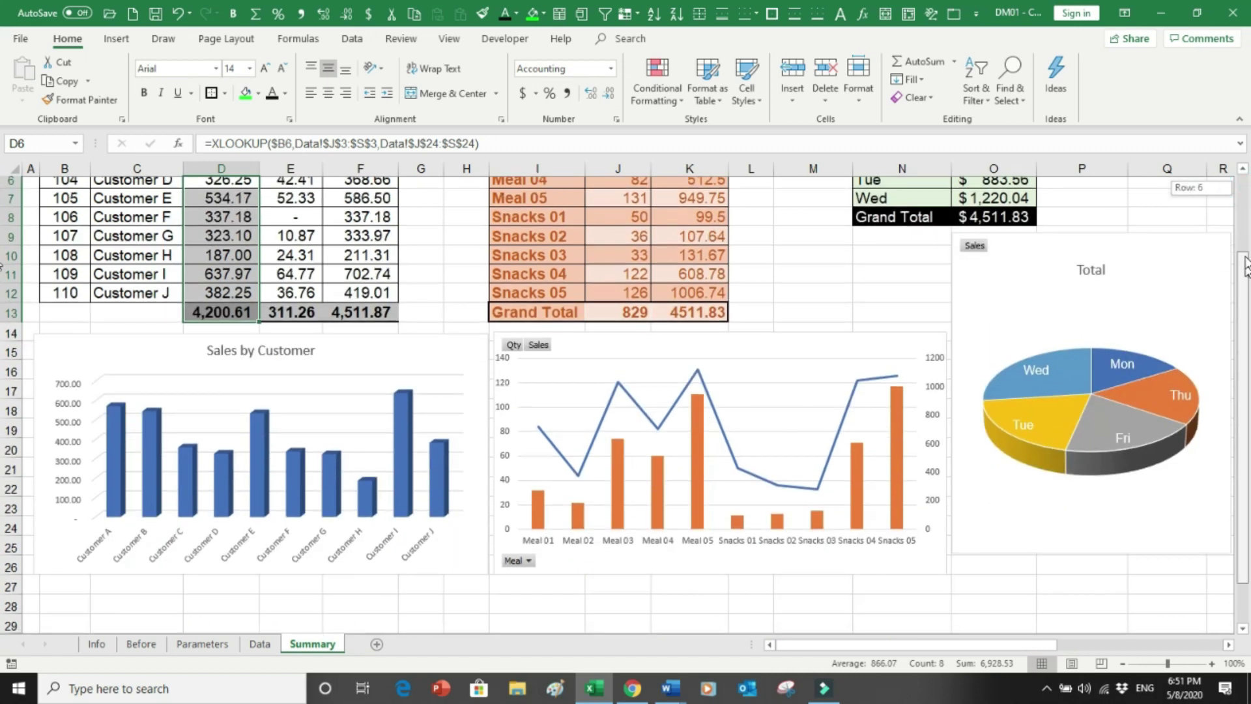
pyautogui.scroll(2, 723, 520)
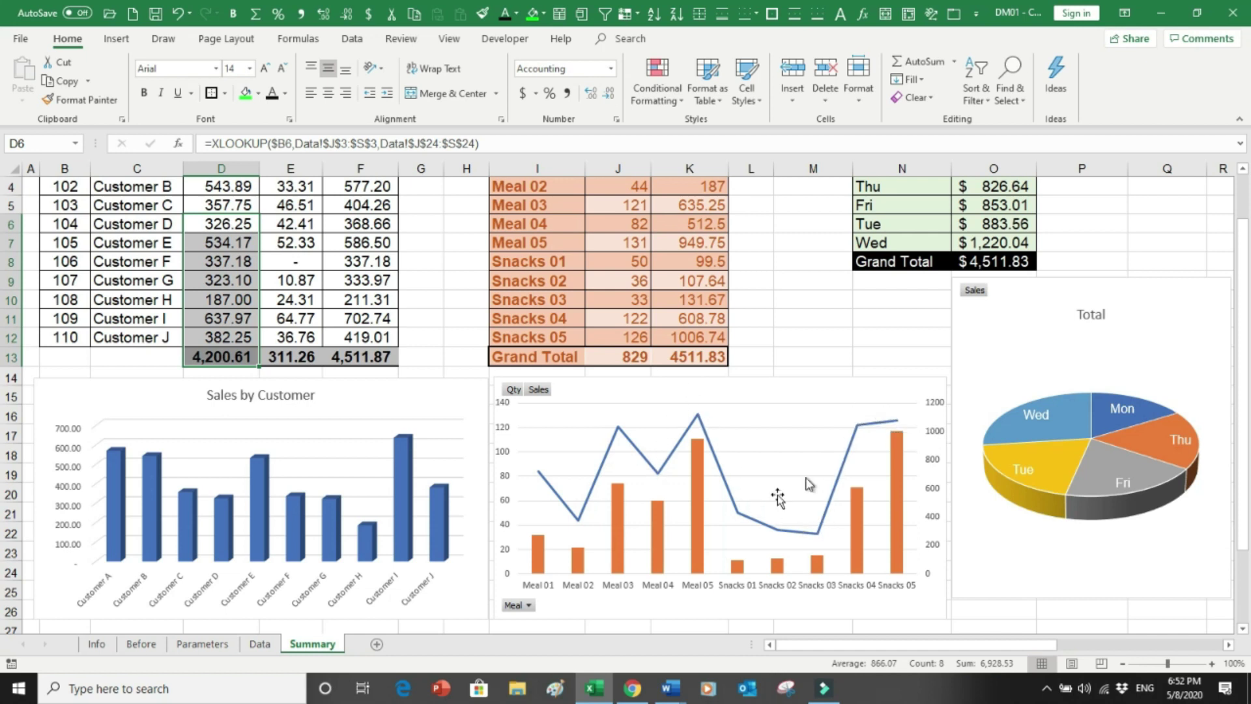
pyautogui.moveTo(1247, 430); pyautogui.dragTo(1246, 406)
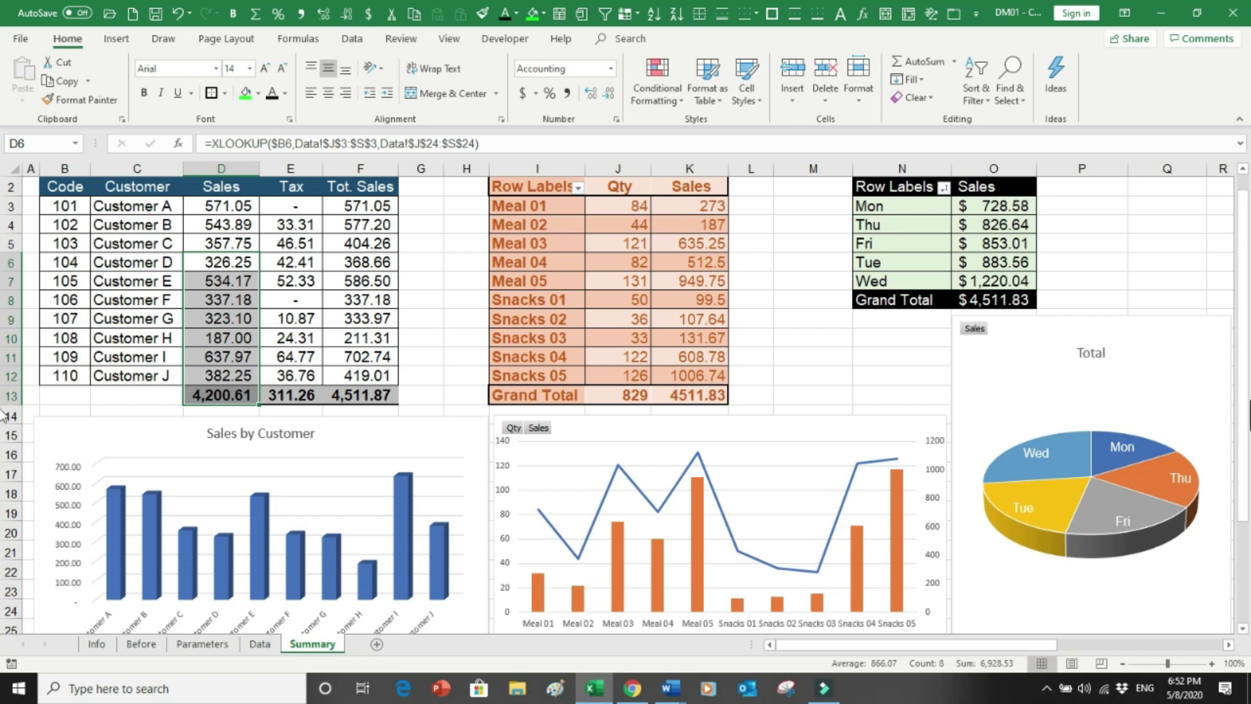
pyautogui.moveTo(1243, 316)
pyautogui.mouseDown()
pyautogui.moveTo(1249, 383)
pyautogui.moveTo(1249, 320)
pyautogui.mouseUp()
pyautogui.moveTo(897, 565)
pyautogui.moveTo(618, 582)
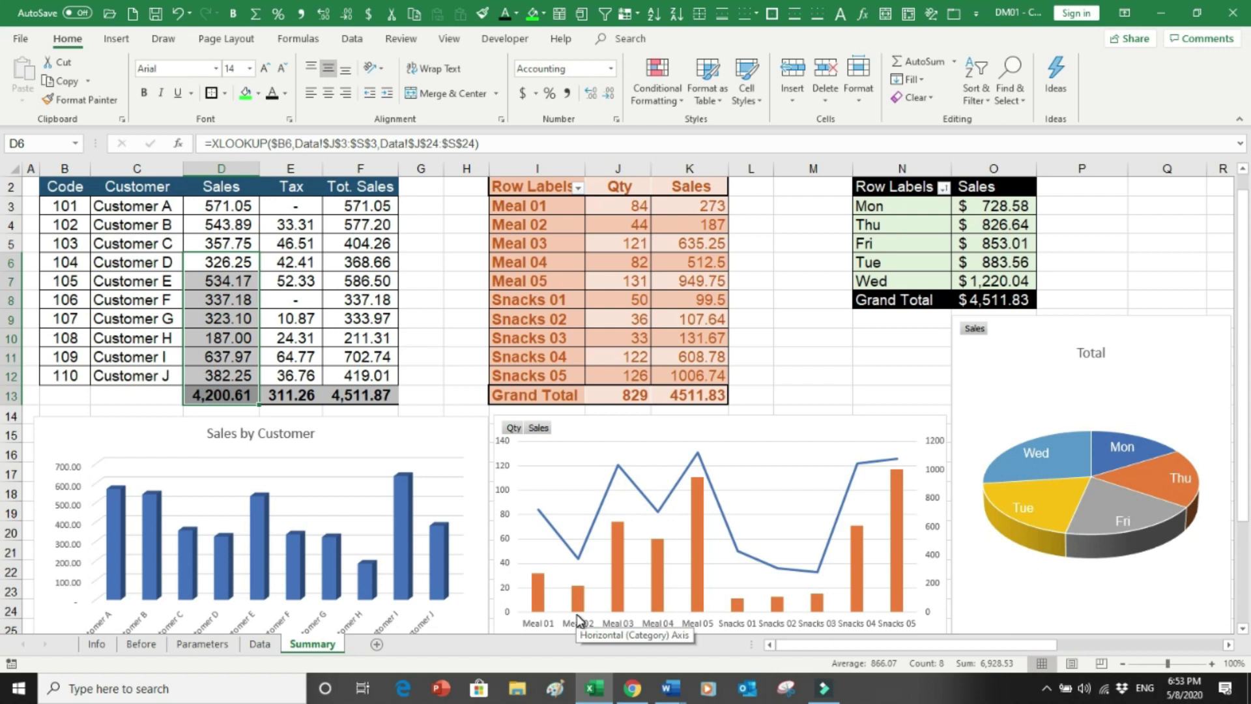
pyautogui.moveTo(1243, 410); pyautogui.dragTo(1246, 391)
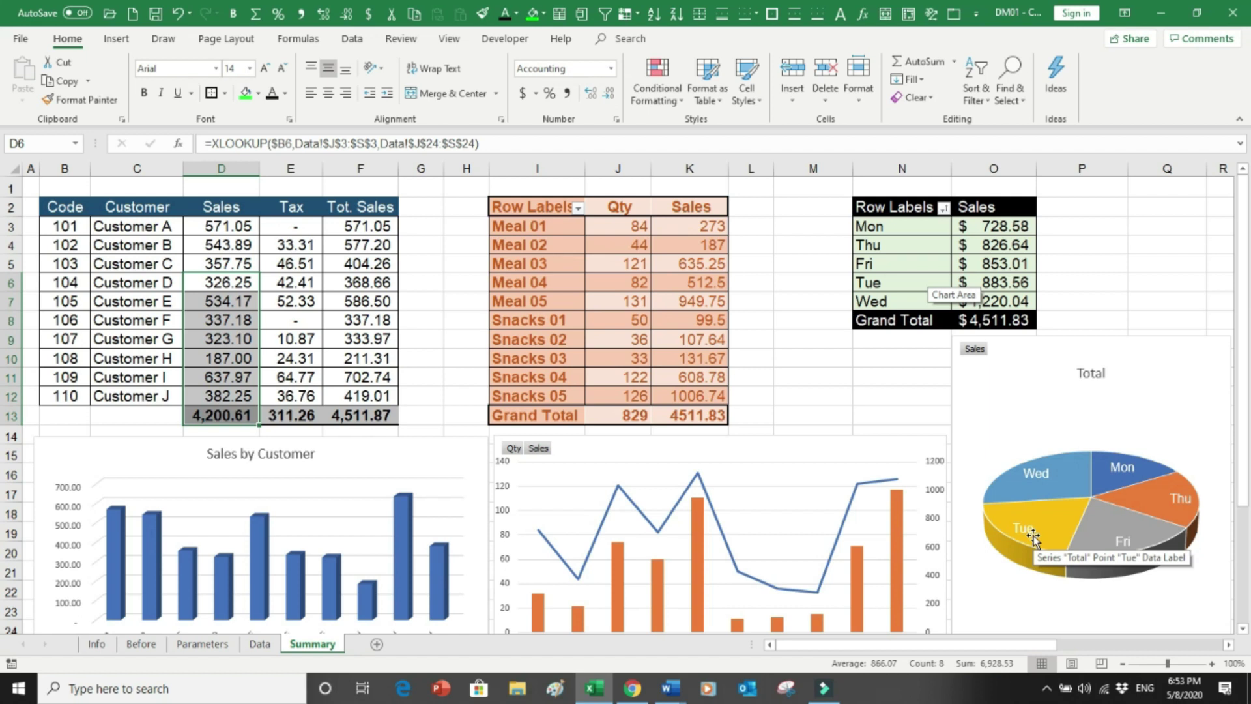
# Examine each weekday slice of the sales pie chart, and check the source records on the Data sheet
pyautogui.click(1093, 316)
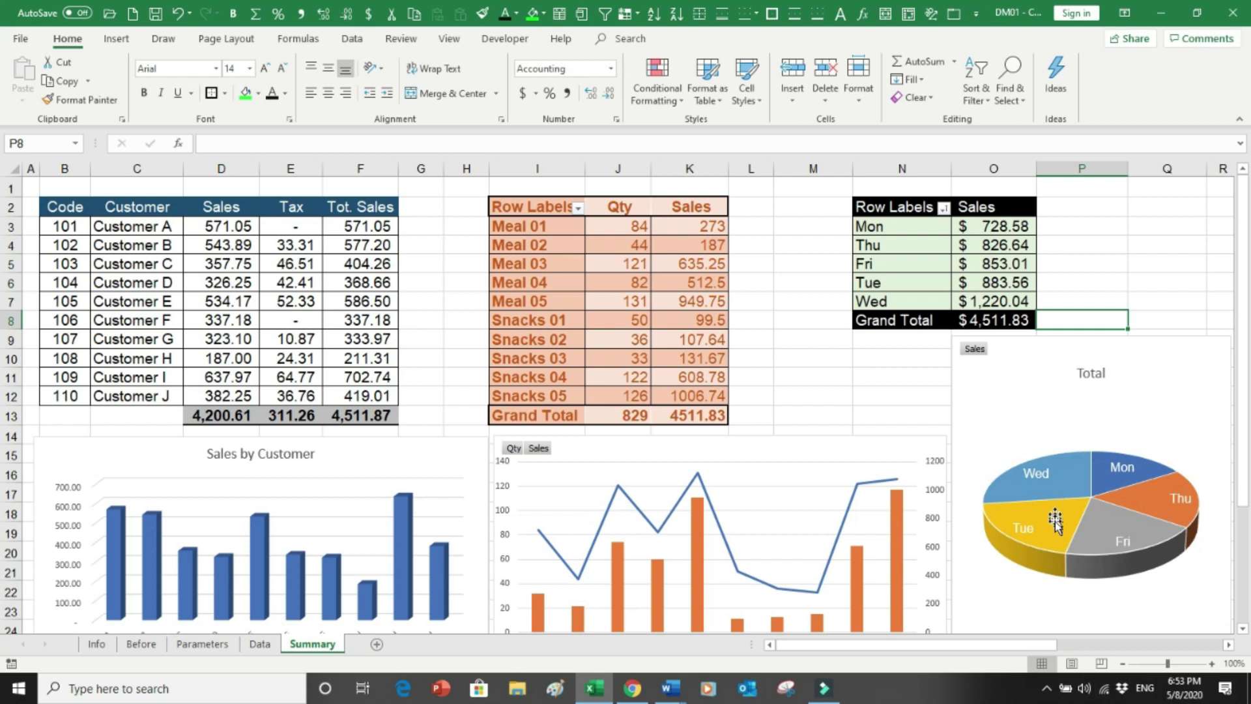
pyautogui.moveTo(1054, 521)
pyautogui.moveTo(1136, 479)
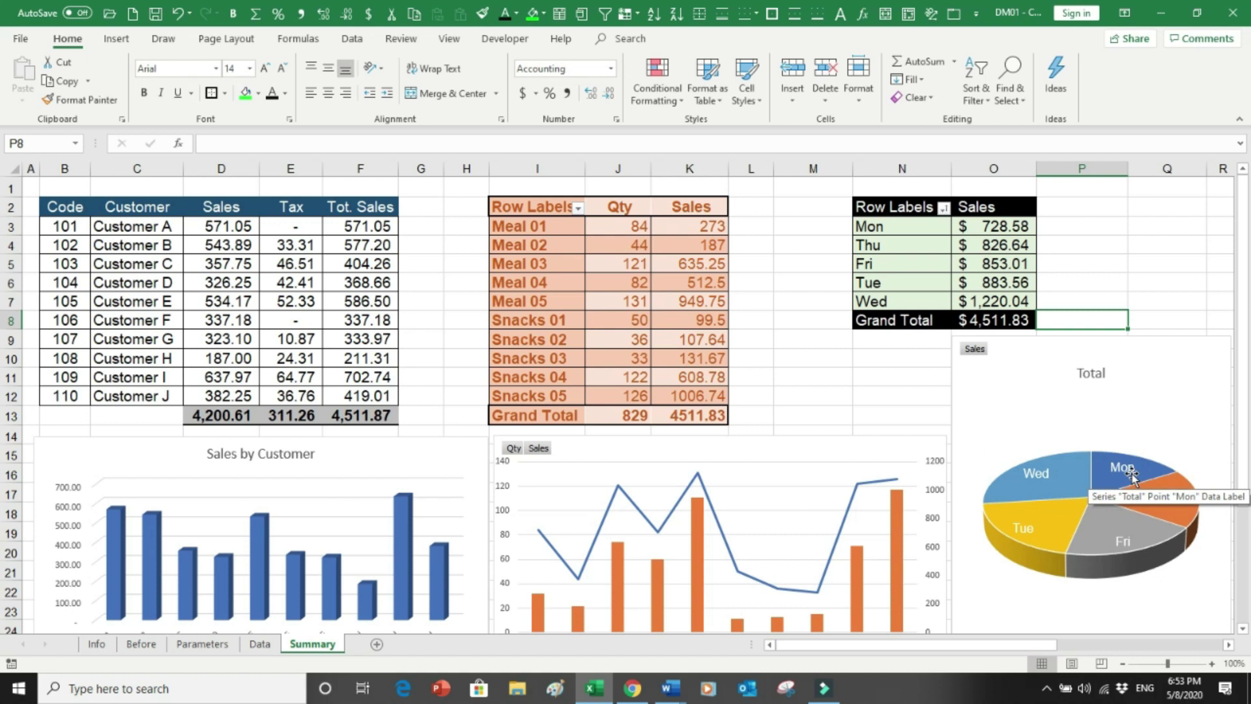
pyautogui.moveTo(1164, 505)
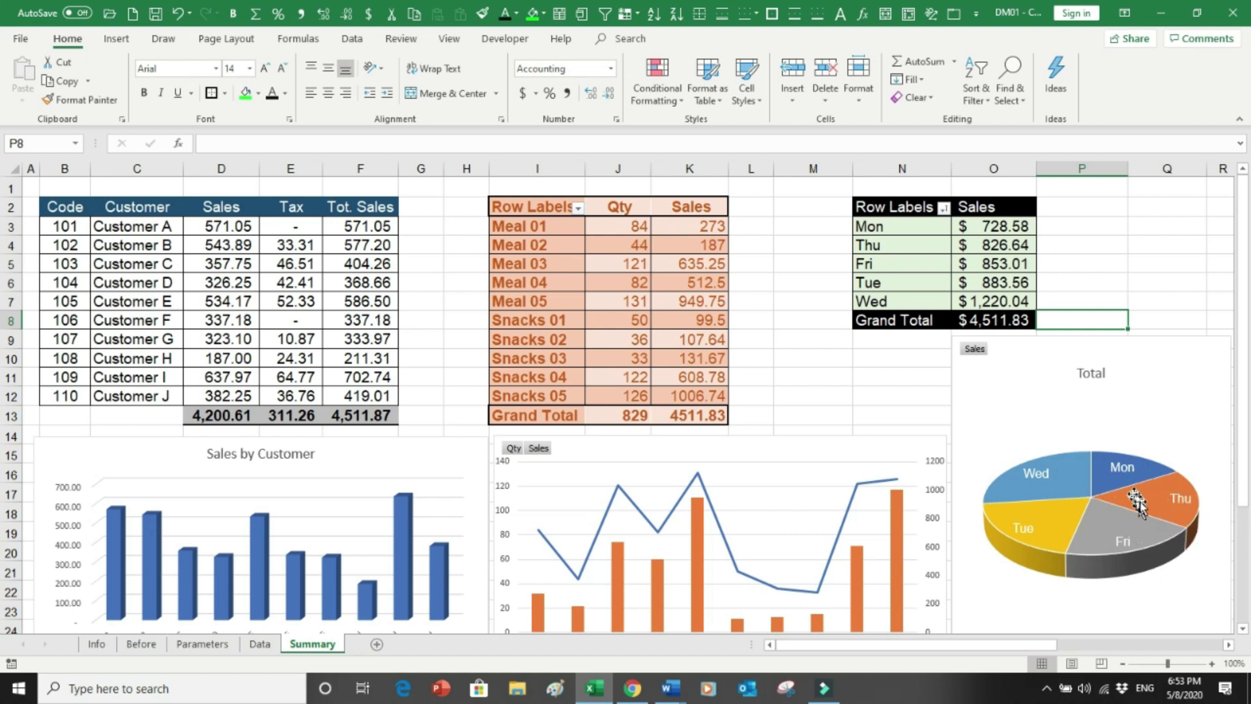
pyautogui.moveTo(1117, 569)
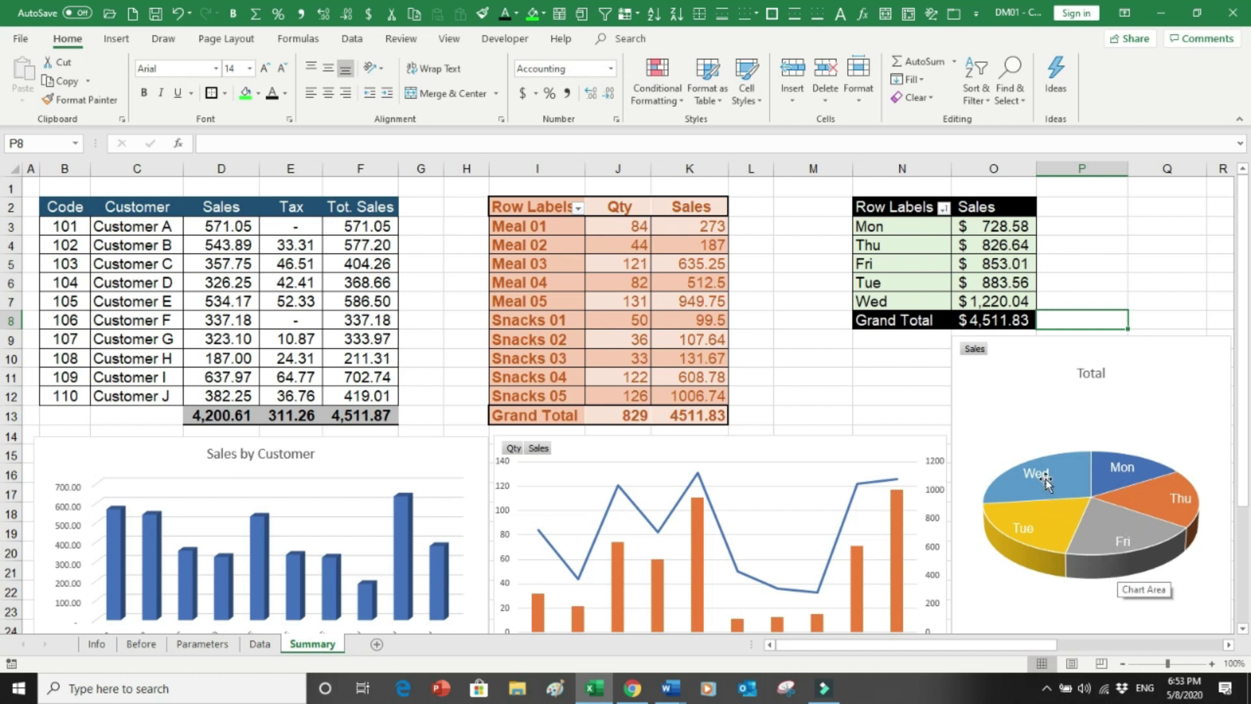
pyautogui.moveTo(1041, 547)
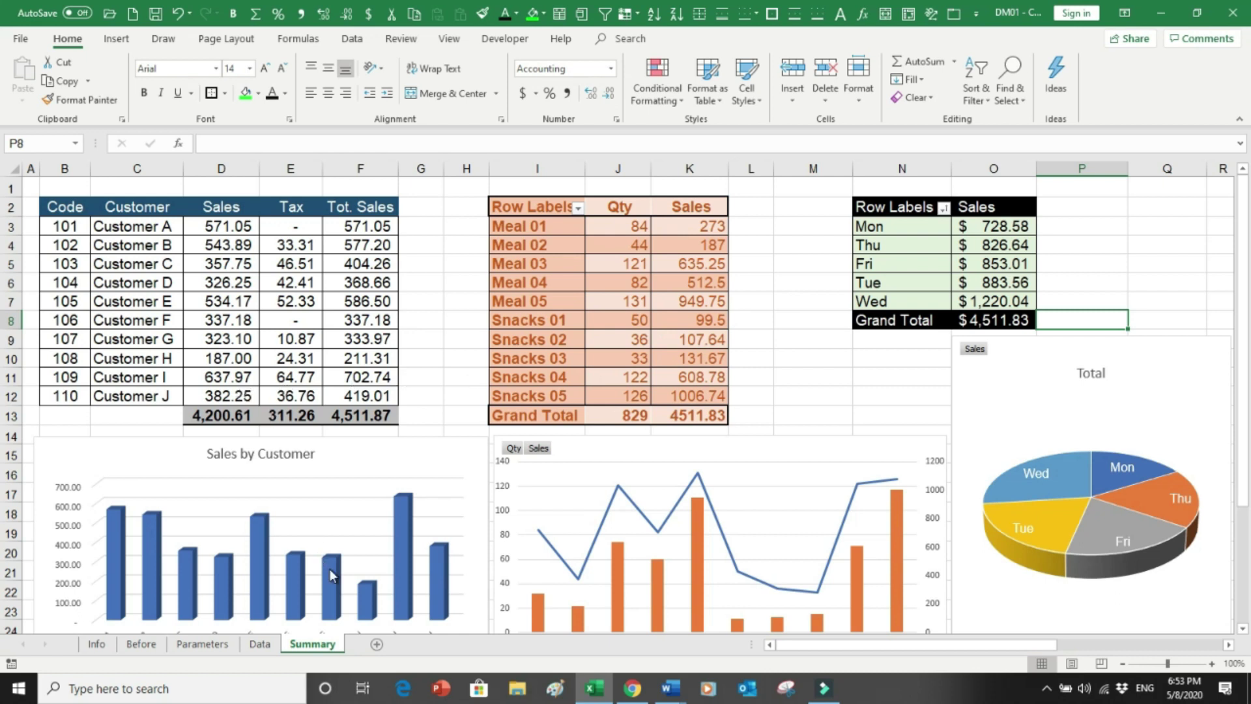
pyautogui.click(259, 644)
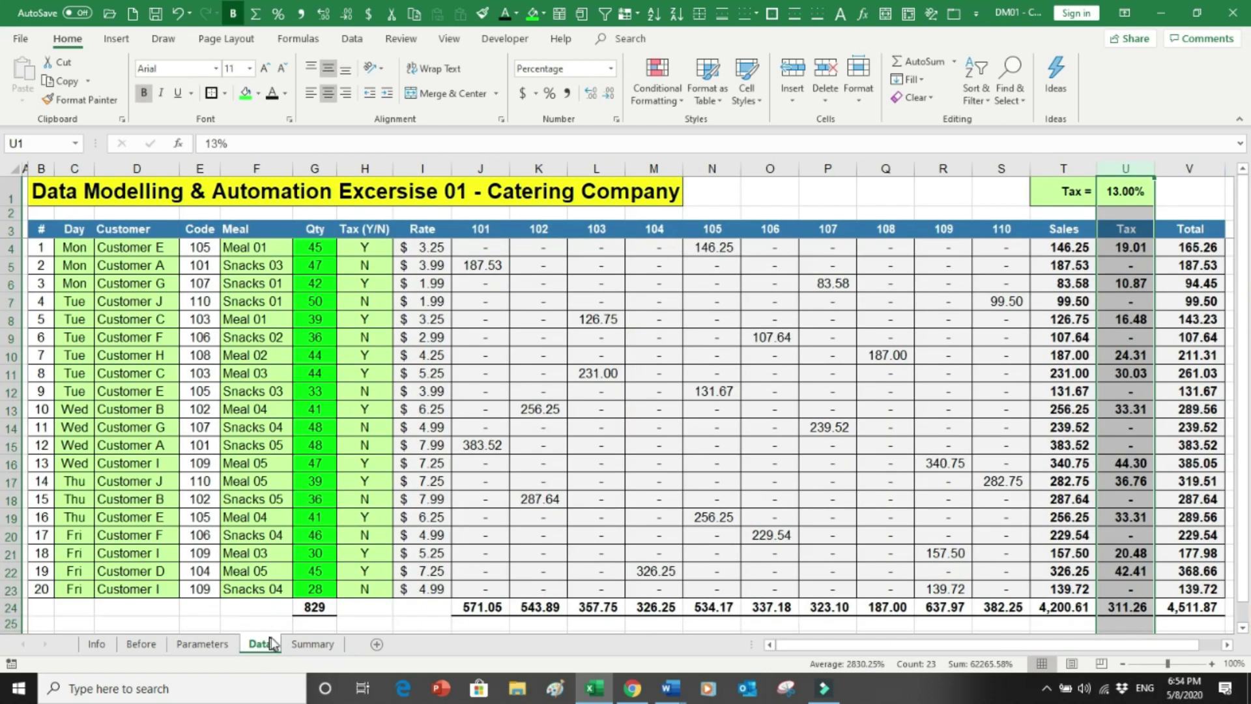
pyautogui.click(305, 645)
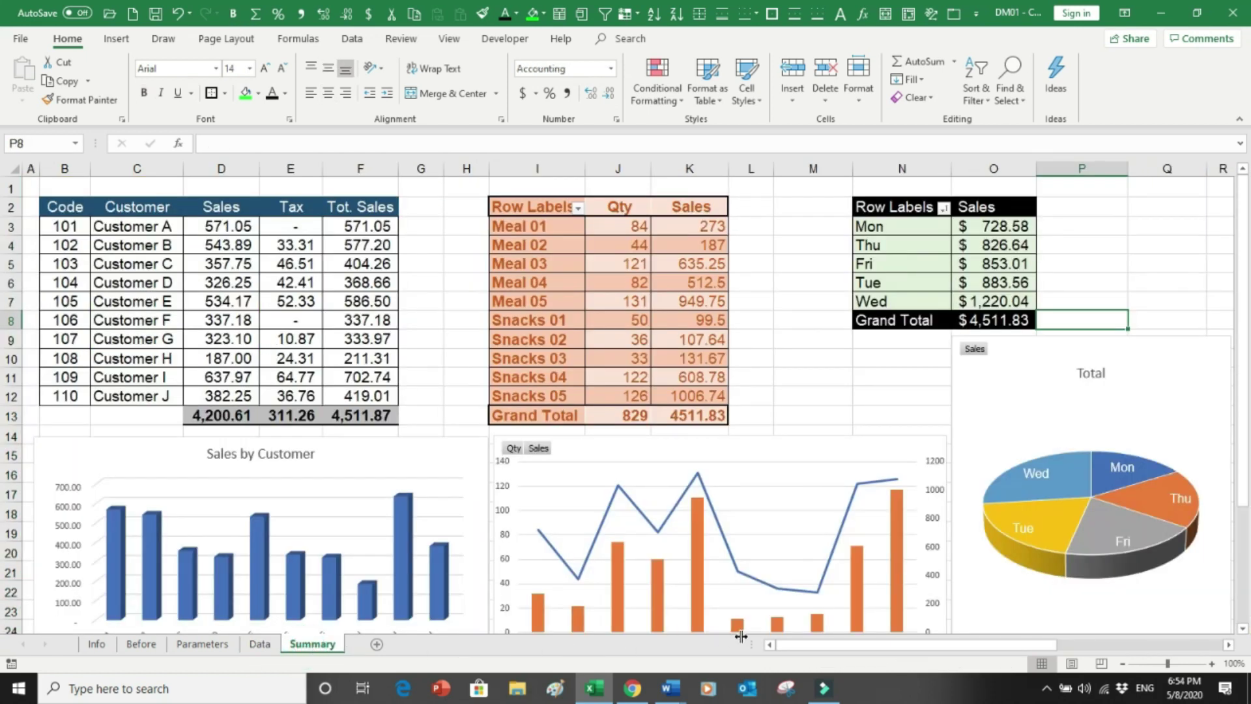
# Inspect Customer A's days and meals in the detailed PivotTable on the Summary sheet
pyautogui.moveTo(831, 647); pyautogui.dragTo(1084, 642)
pyautogui.moveTo(1247, 321); pyautogui.dragTo(1248, 350)
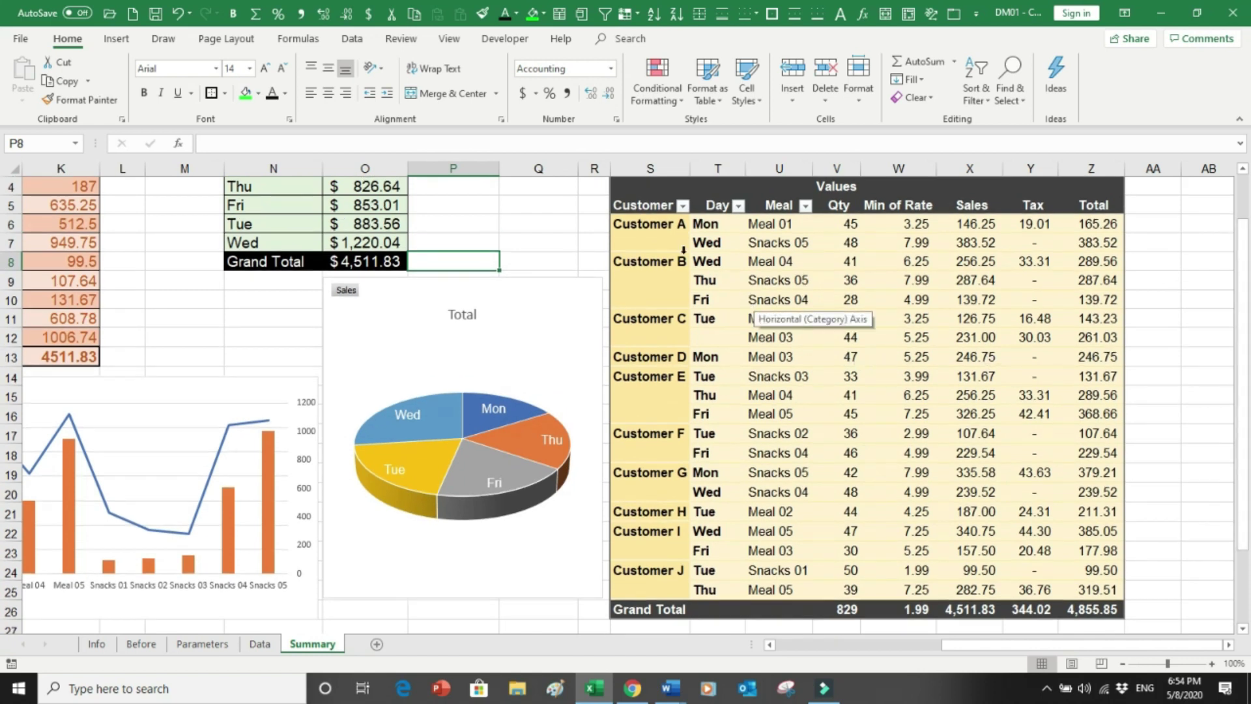
pyautogui.click(655, 225)
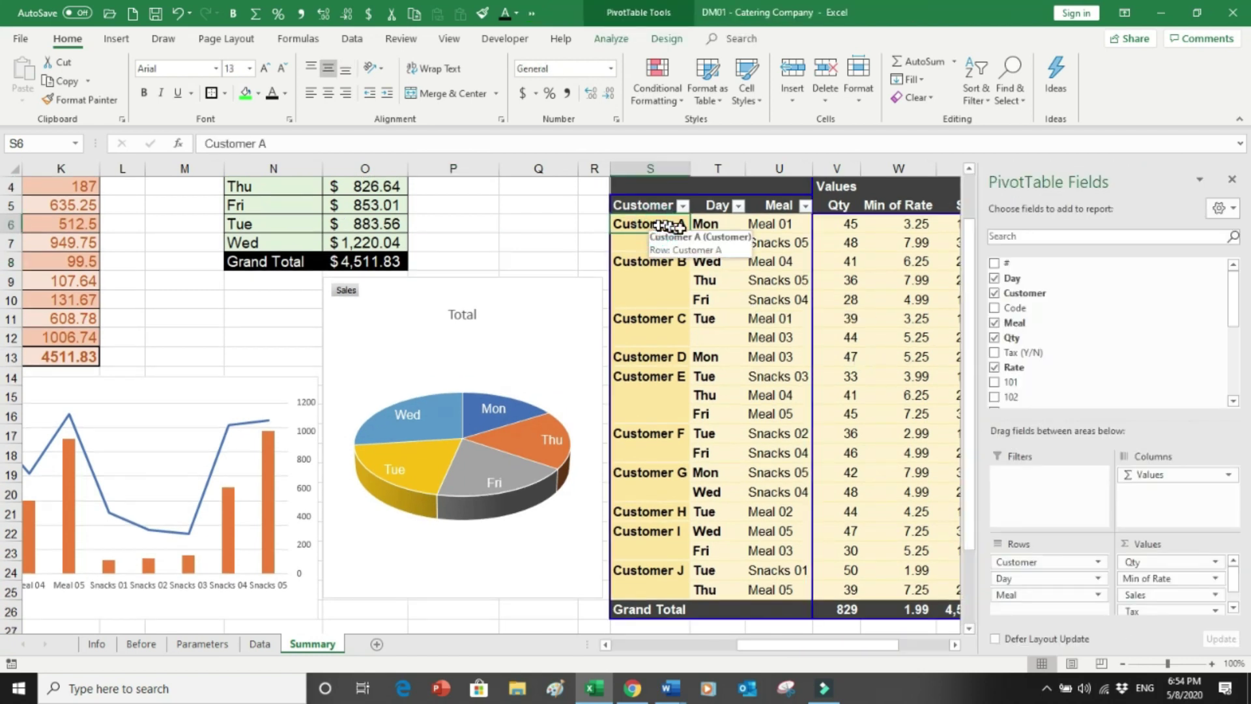
pyautogui.moveTo(707, 225); pyautogui.dragTo(712, 244)
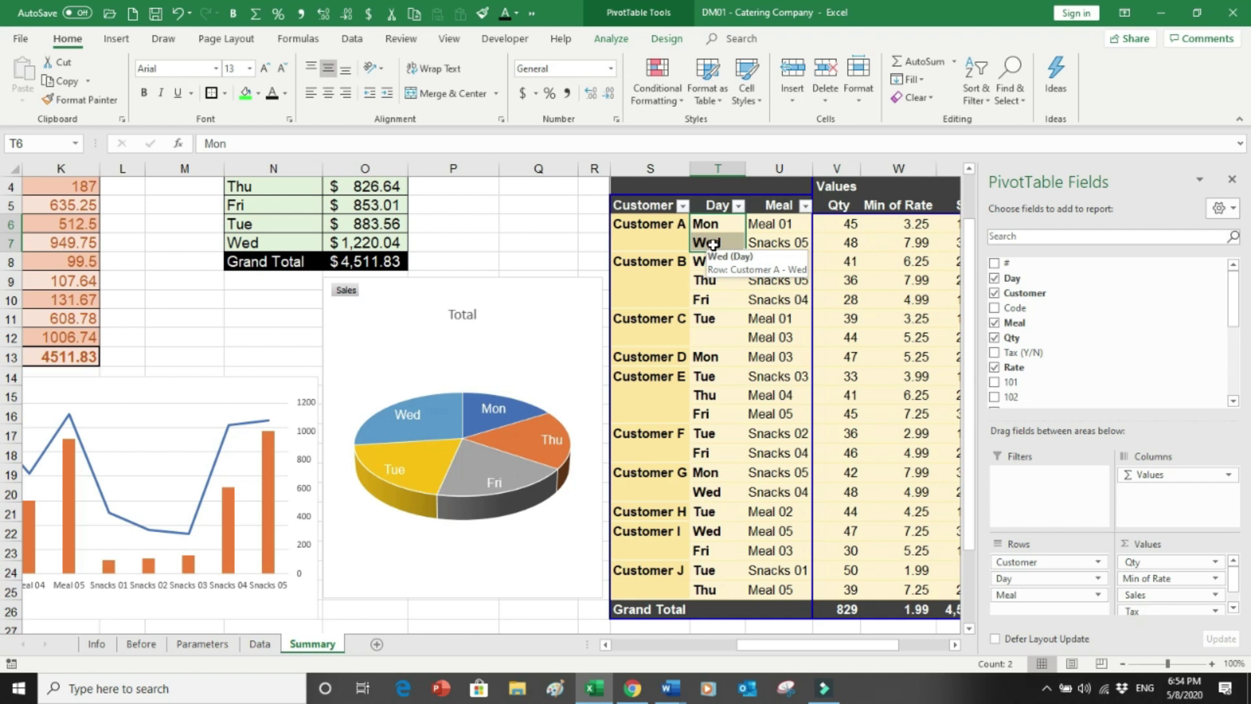
pyautogui.click(762, 227)
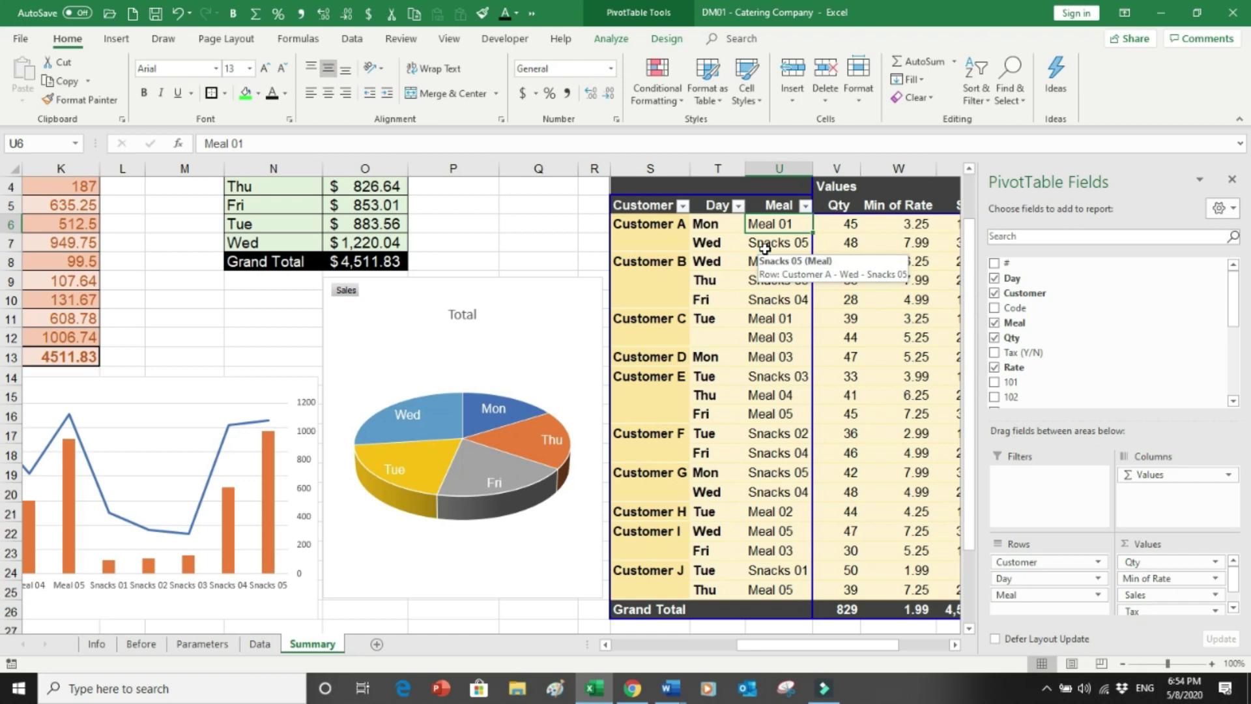
# Inspect the Customer B and Customer D rows and the value columns through Total in the detailed PivotTable
pyautogui.click(660, 260)
pyautogui.moveTo(660, 261); pyautogui.dragTo(743, 298)
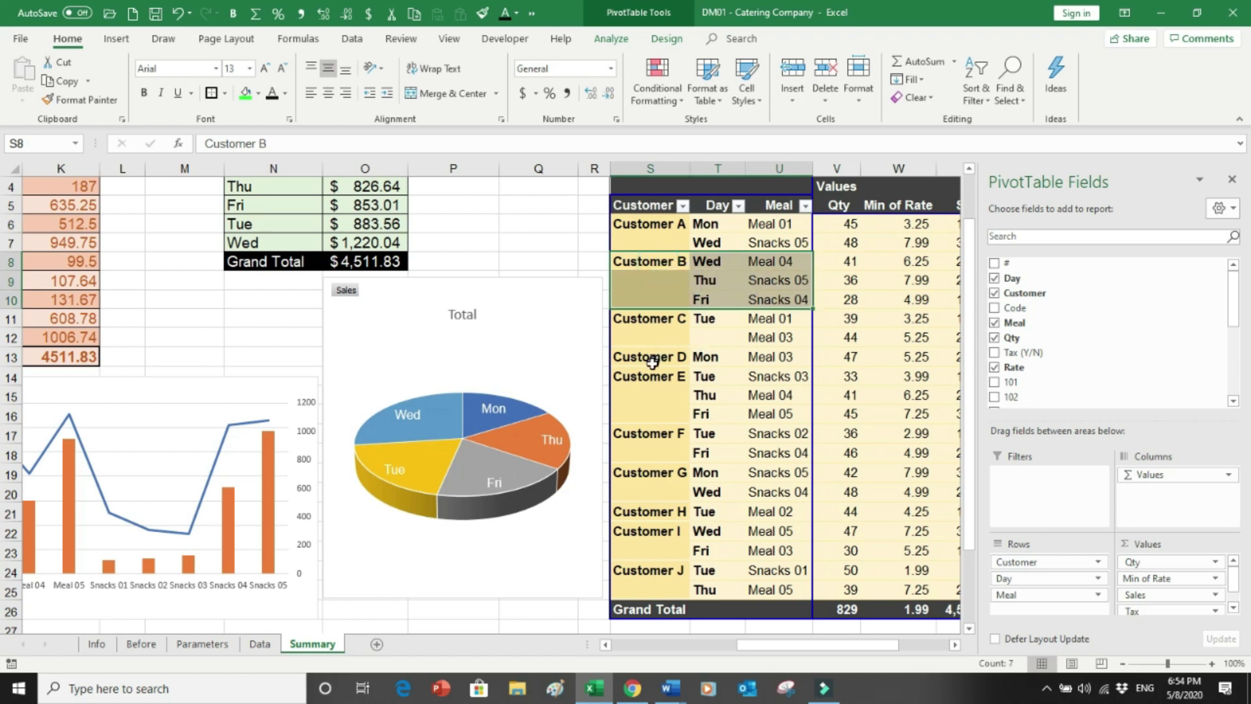
pyautogui.moveTo(653, 363); pyautogui.dragTo(814, 364)
pyautogui.moveTo(805, 360); pyautogui.dragTo(805, 361)
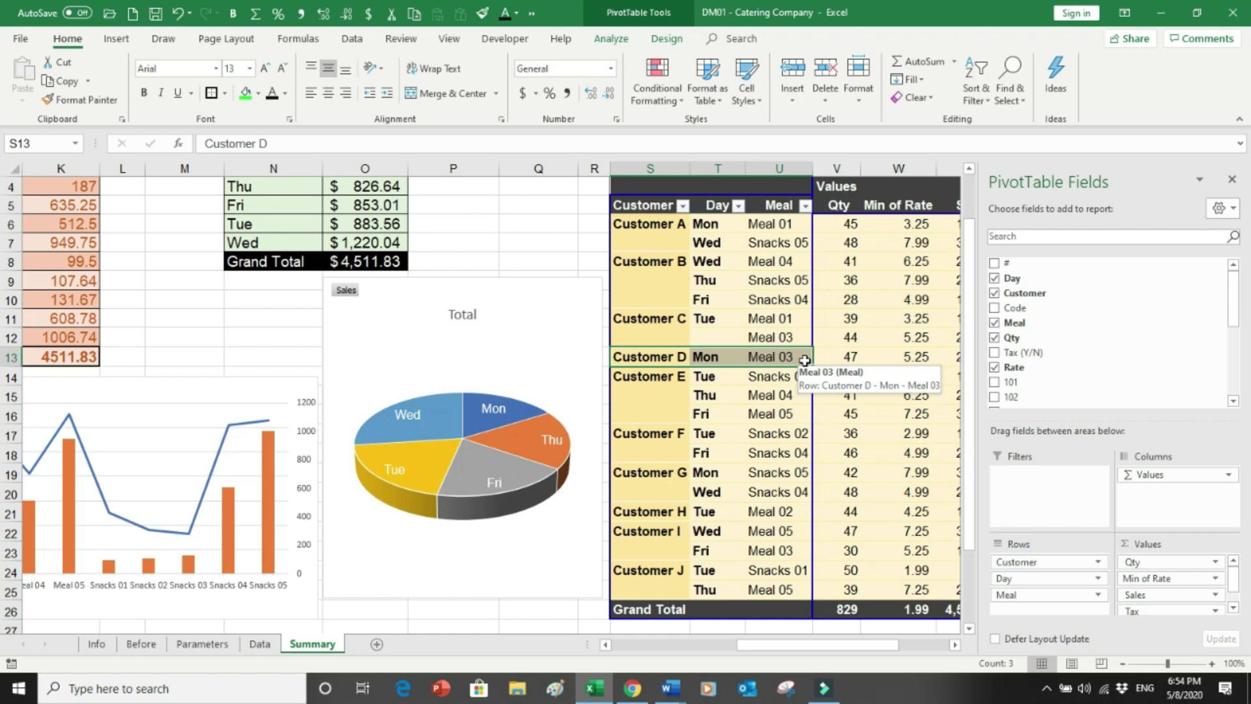
pyautogui.click(953, 645)
pyautogui.click(953, 645)
pyautogui.click(953, 645)
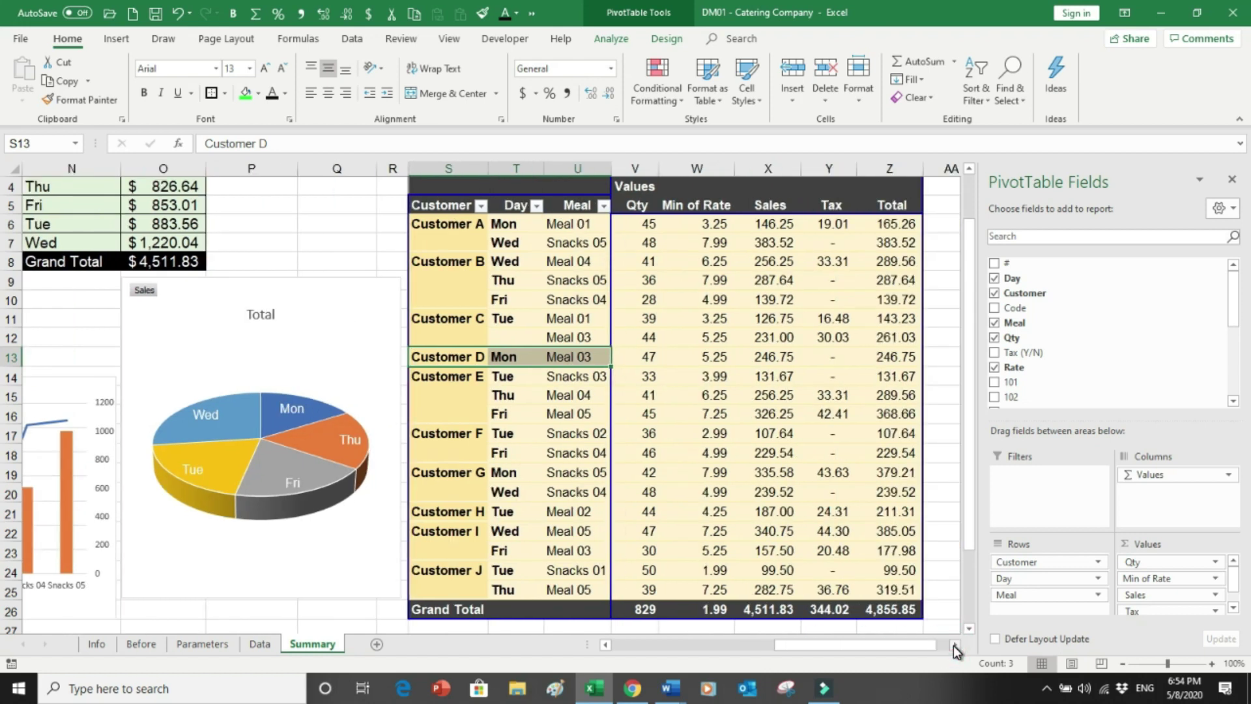
# Review the data modelling definition on the Info sheet, and compare the Data sheet's records with the Summary sheet's PivotTable
pyautogui.click(103, 645)
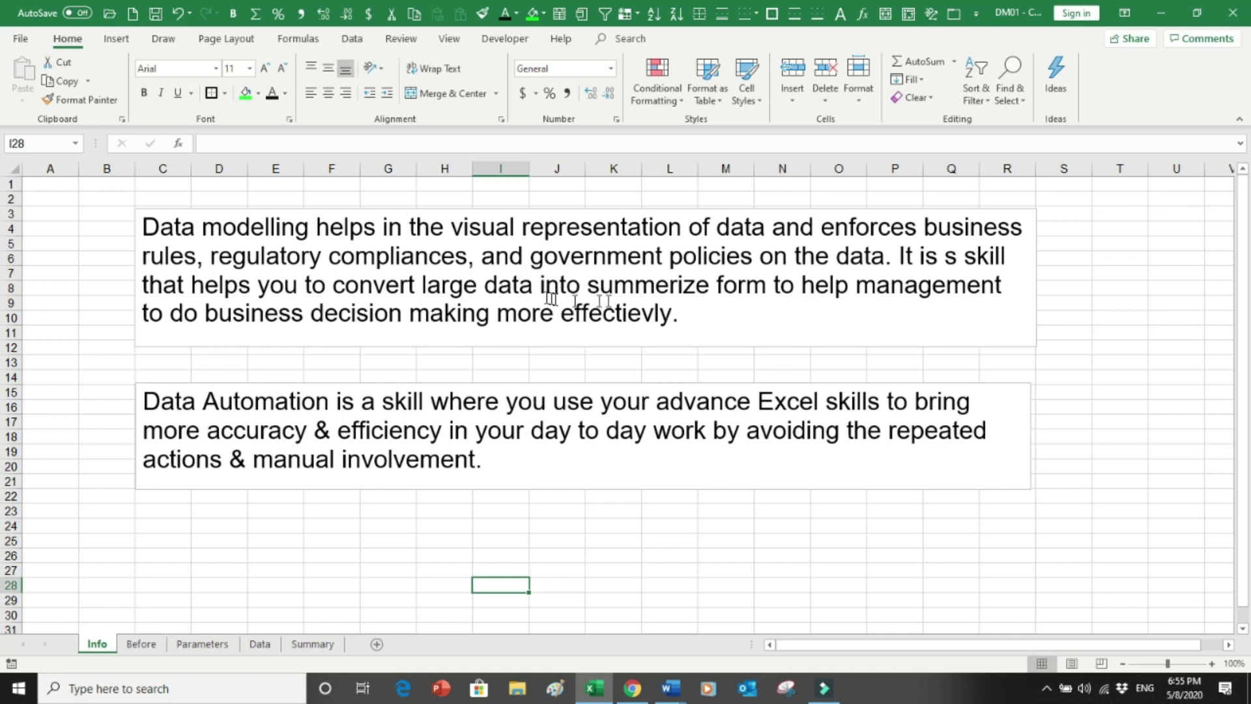
pyautogui.moveTo(335, 286); pyautogui.dragTo(767, 299)
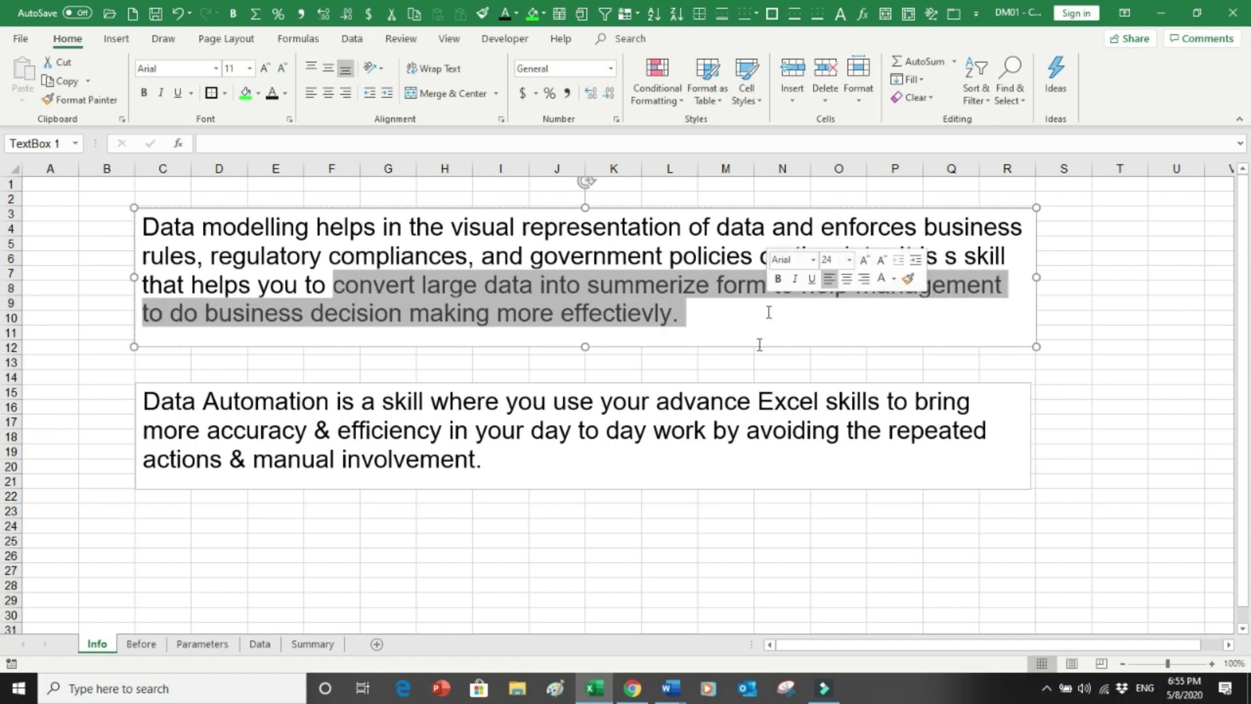
pyautogui.click(313, 644)
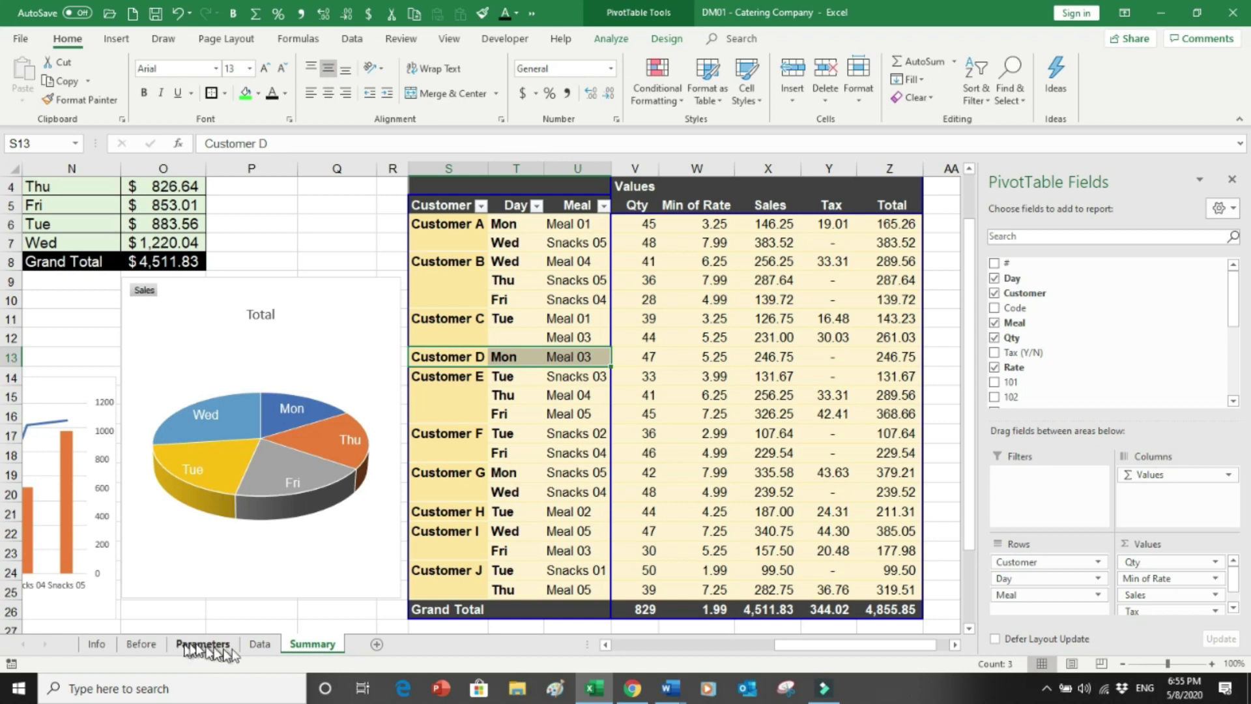
pyautogui.click(259, 649)
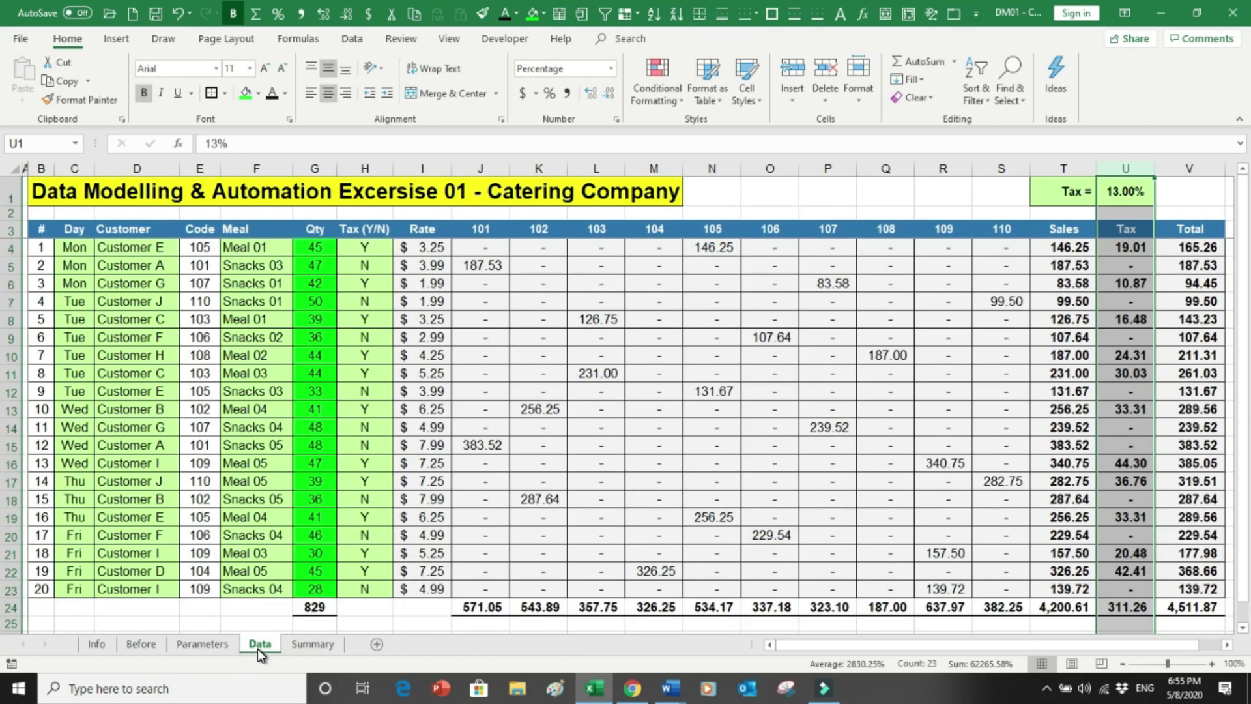
pyautogui.click(314, 646)
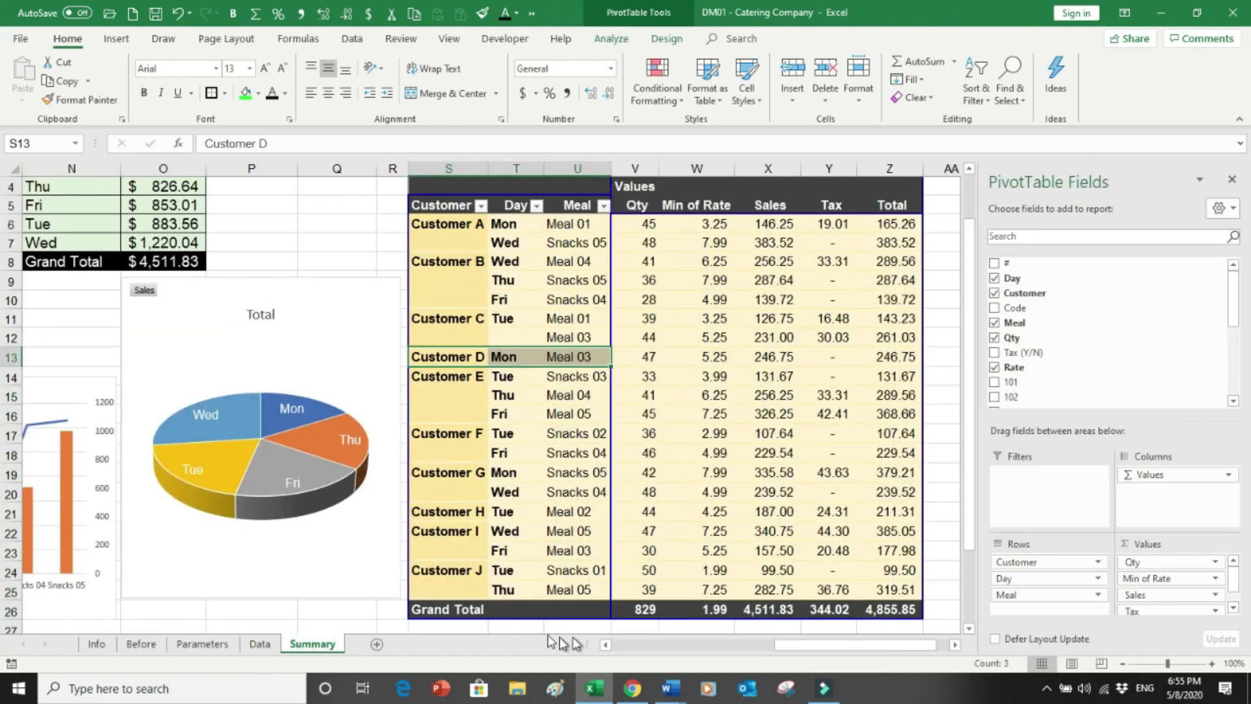
# Move the Day and Customer fields from Rows to Filters in the detailed PivotTable, keeping Meal as the only row field
pyautogui.moveTo(752, 515)
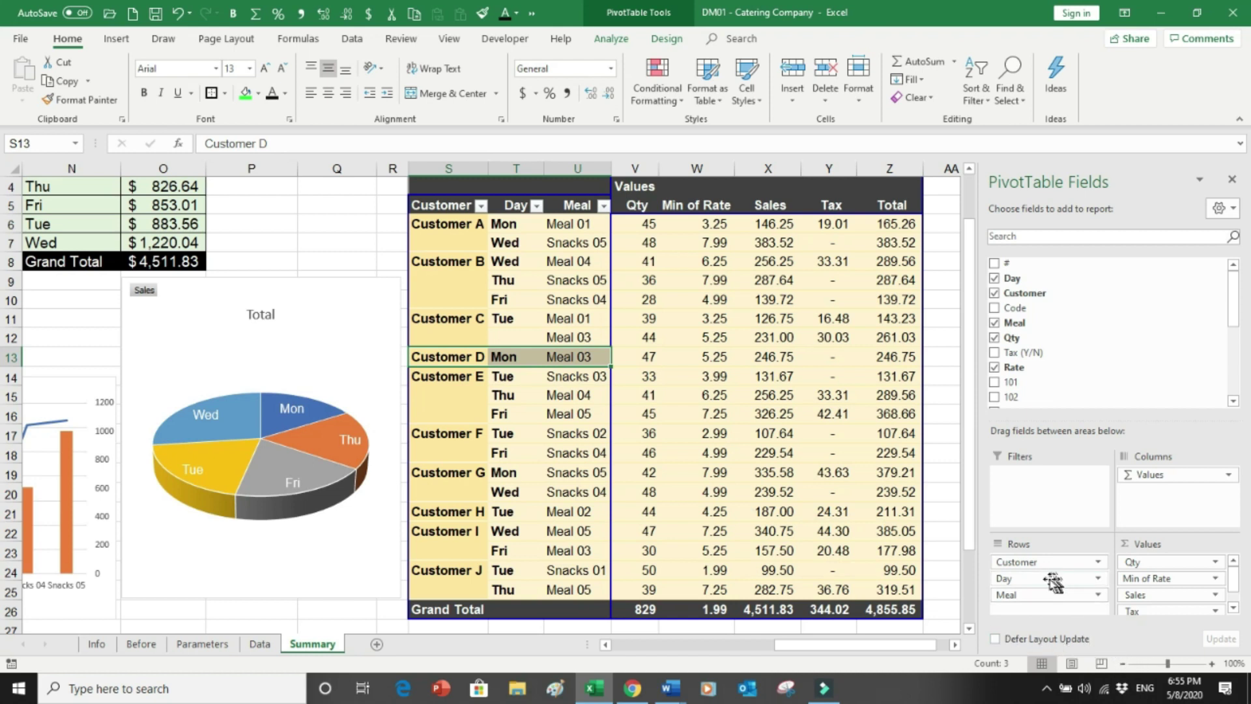
pyautogui.moveTo(1050, 579); pyautogui.dragTo(1036, 479)
pyautogui.moveTo(1036, 582); pyautogui.dragTo(1014, 513)
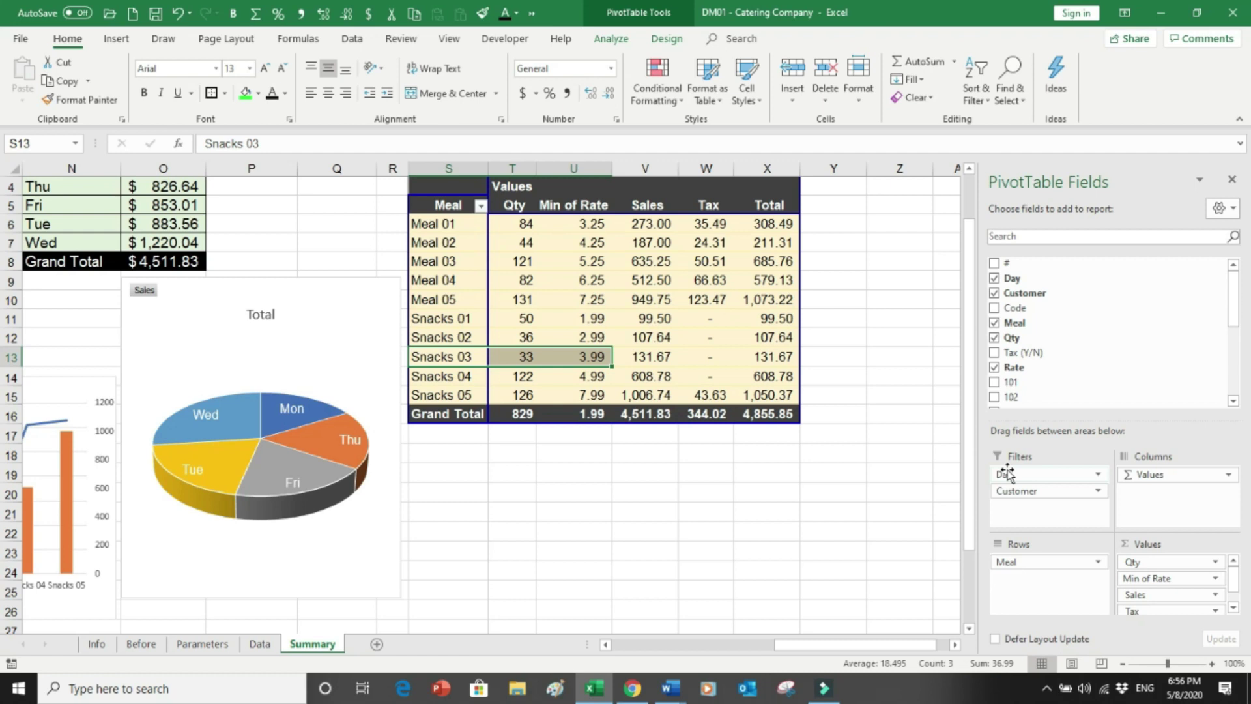
# Return to cell A1 of the Summary sheet
pyautogui.press('Left')
pyautogui.press('Left')
pyautogui.press('Left')
pyautogui.press('Left')
pyautogui.press('Left')
pyautogui.press('Left')
pyautogui.press('Left')
pyautogui.press('Left')
pyautogui.press('Left')
pyautogui.press('Left')
pyautogui.press('Left')
pyautogui.press('Left')
pyautogui.press('Left')
pyautogui.press('Left')
pyautogui.press('Left')
pyautogui.press('Left')
pyautogui.press('Left')
pyautogui.press('Left')
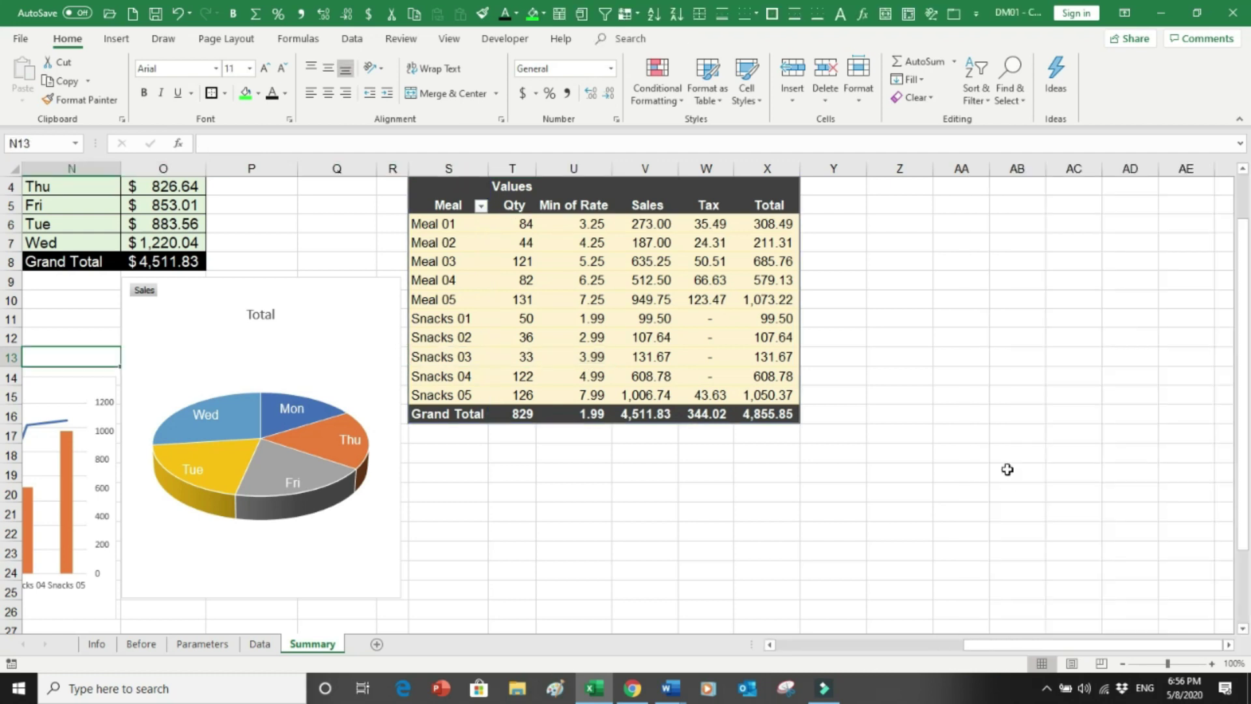
pyautogui.press('Up')
pyautogui.press('Up')
pyautogui.press('Up')
pyautogui.press('Up')
pyautogui.press('Up')
pyautogui.press('Up')
pyautogui.press('Up')
pyautogui.press('Up')
pyautogui.press('Up')
pyautogui.press('Up')
pyautogui.press('Up')
pyautogui.press('Up')
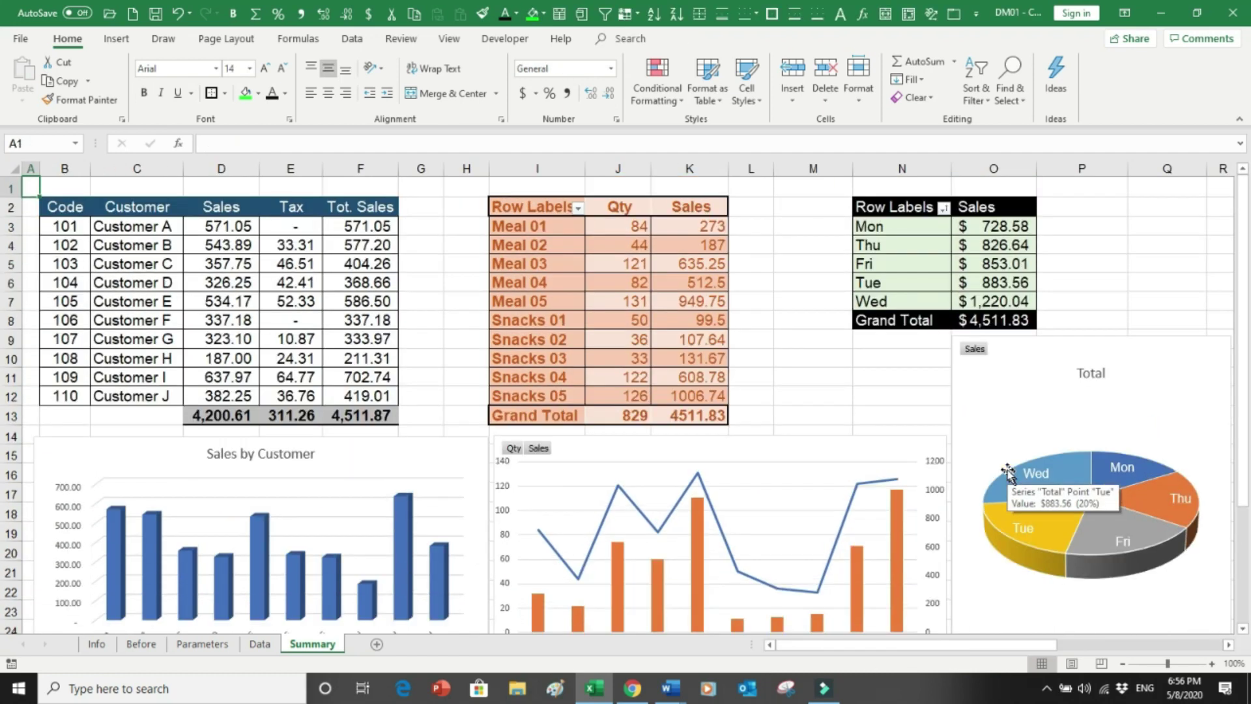